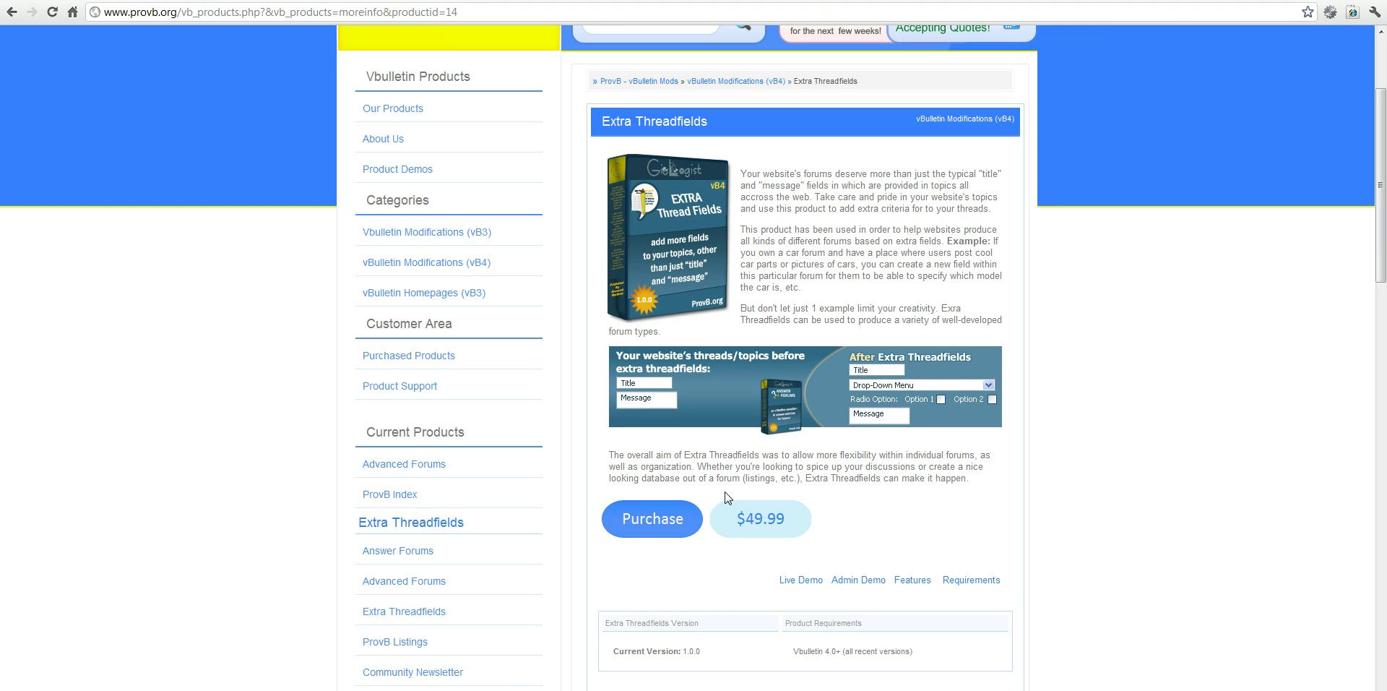
Review the Extra Threadfields description and the full product feature list on the ProvB product page
scroll(822, 456, "down", 3)
scroll(823, 457, "down", 2)
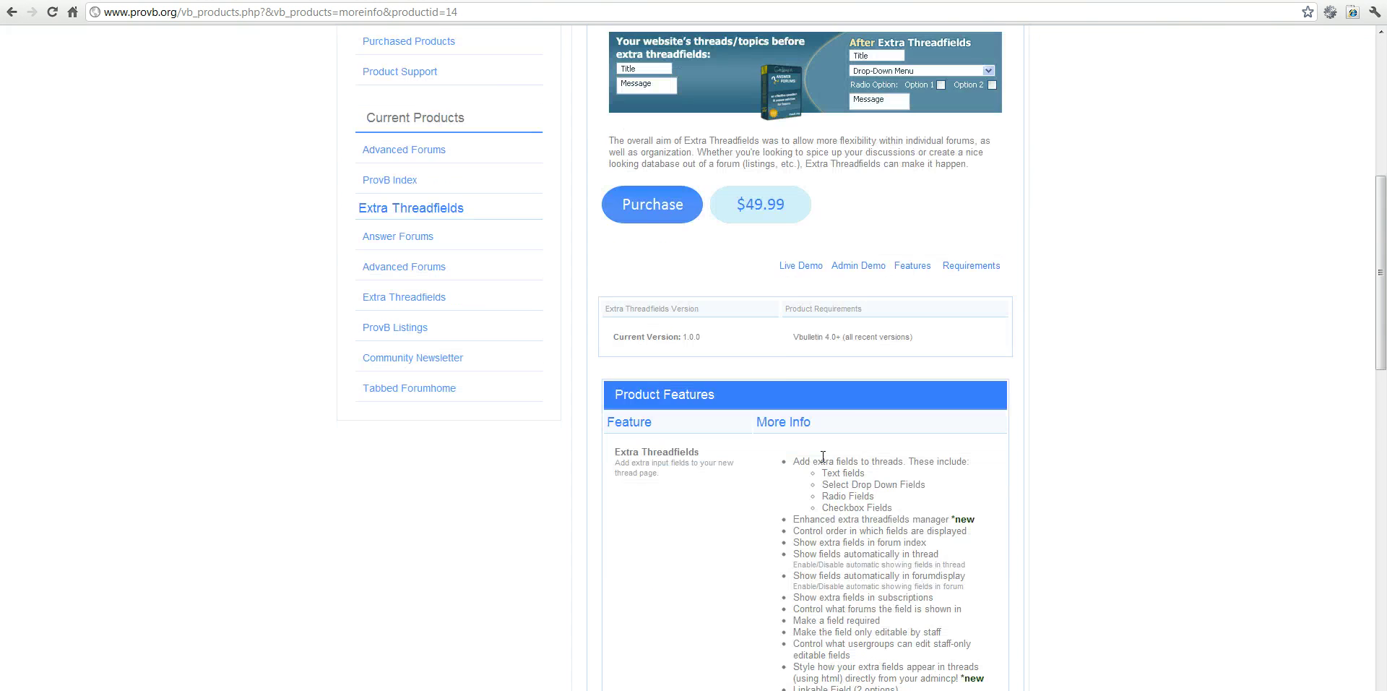
scroll(823, 456, "down", 3)
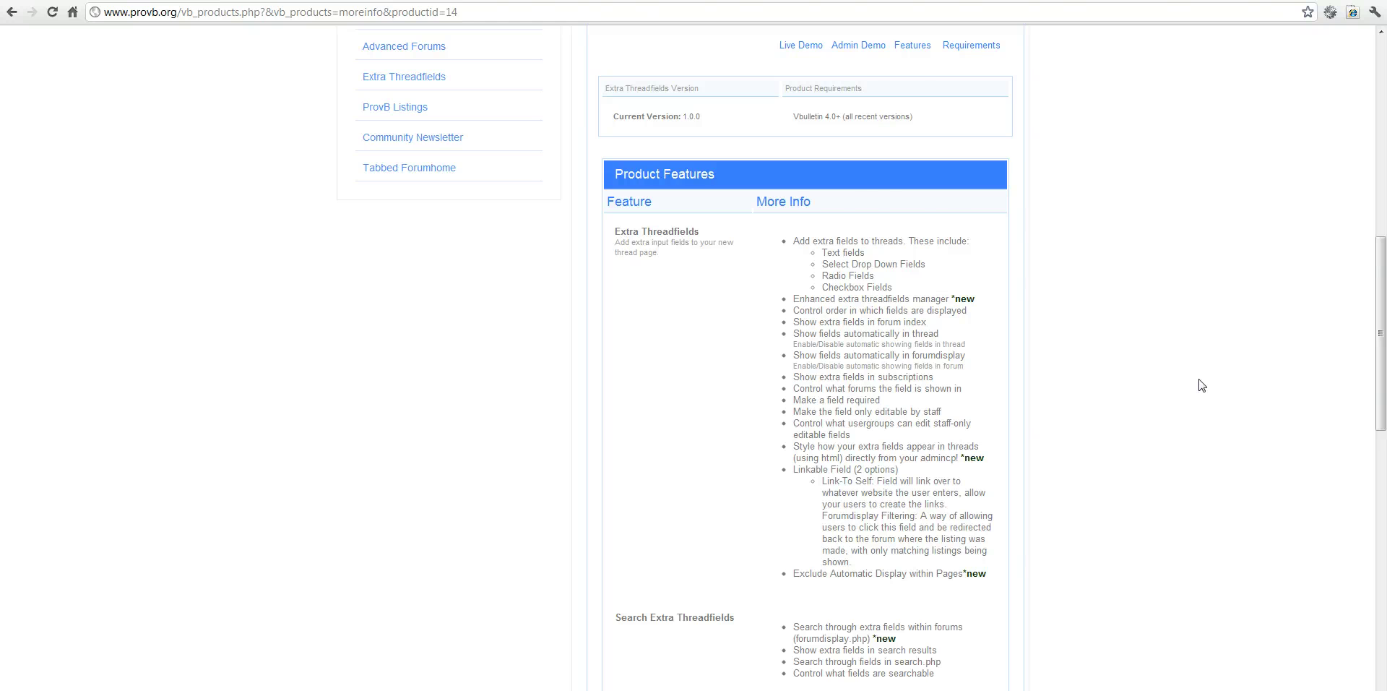
scroll(1199, 388, "down", 3)
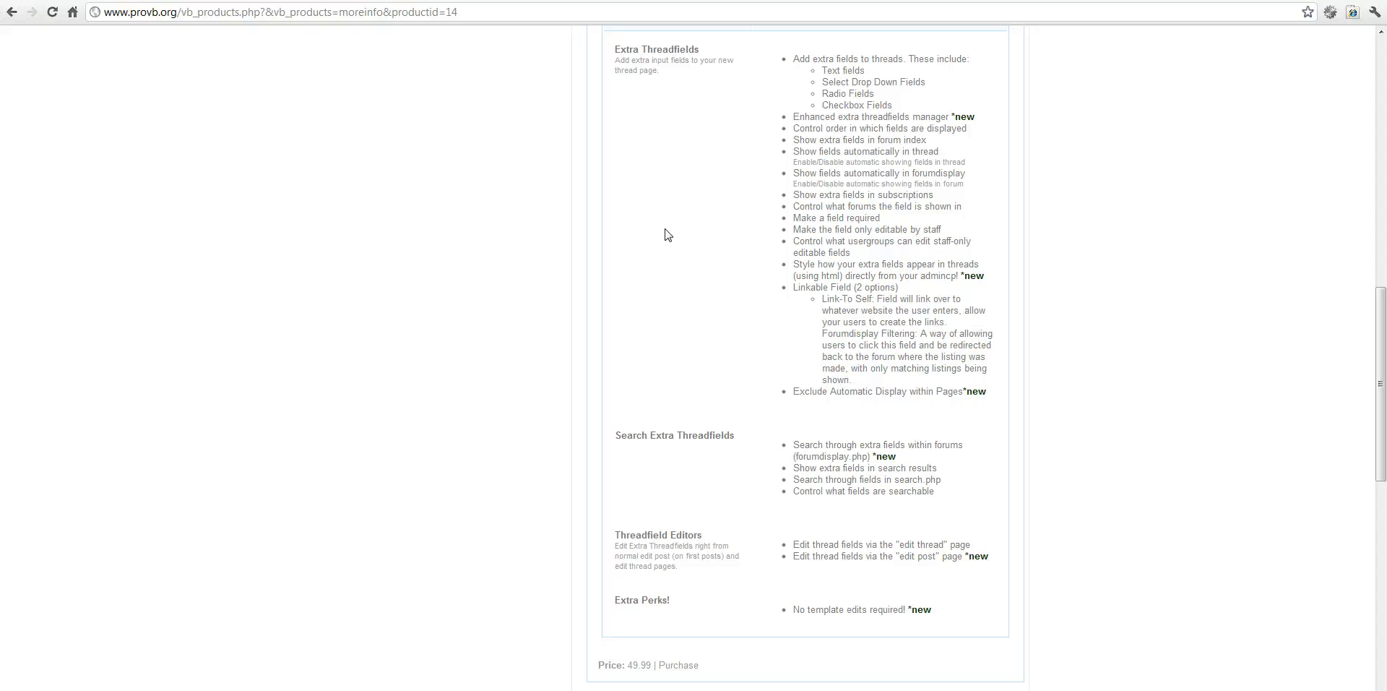
scroll(573, 247, "up", 6)
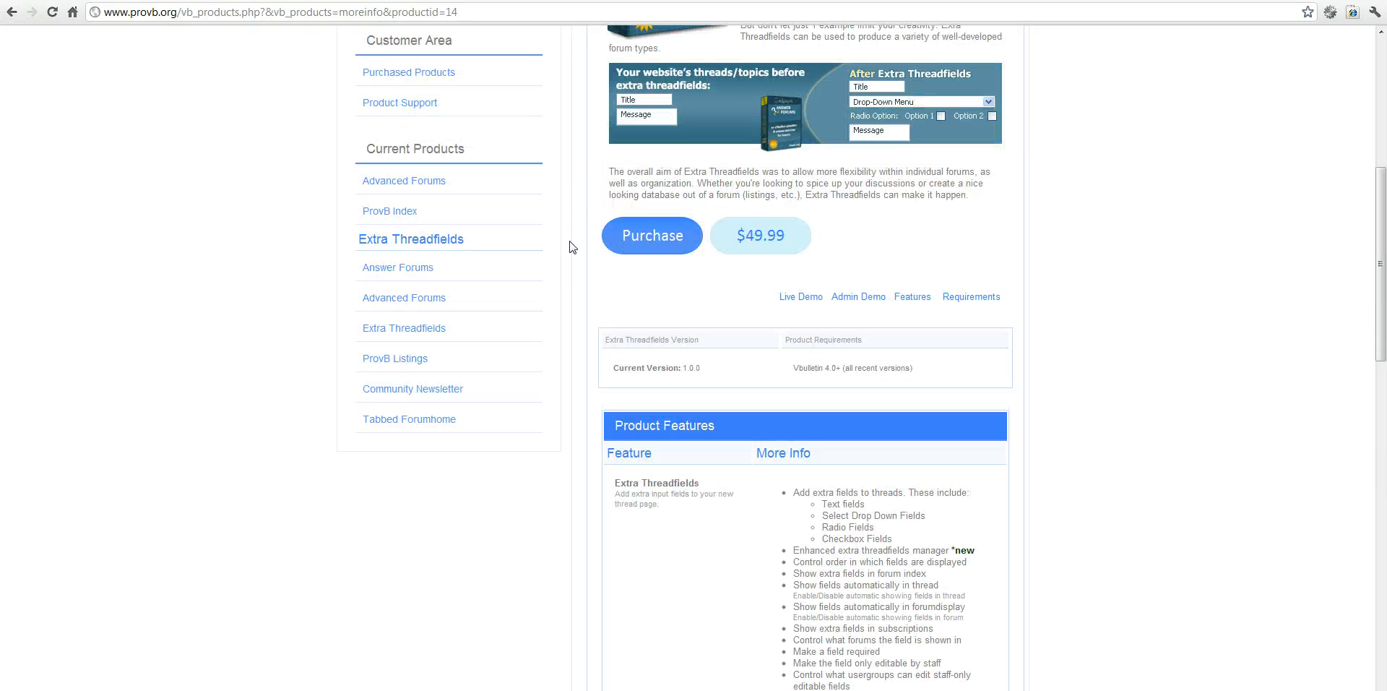
scroll(573, 247, "up", 6)
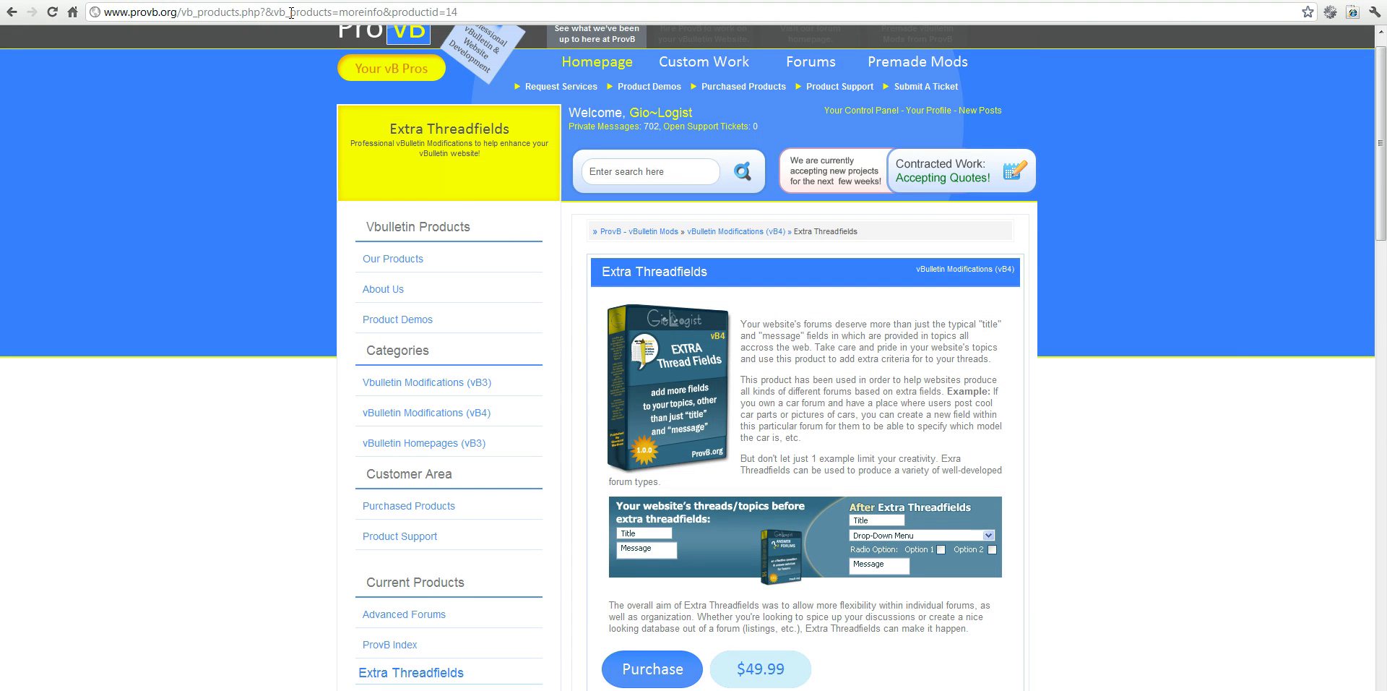
Open the Extra Fields Options in the vBulletin admin control panel and examine the license number and automatic display settings
left_click(460, 205)
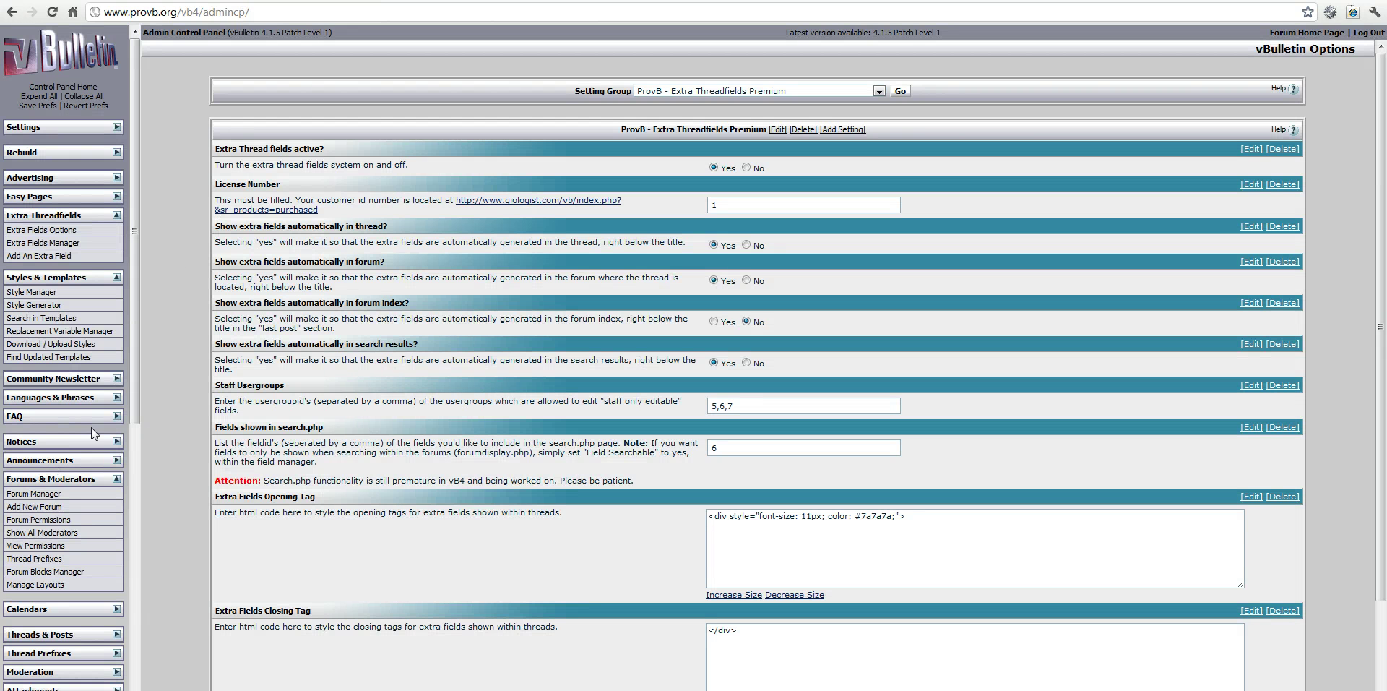
left_click(63, 230)
double_click(751, 205)
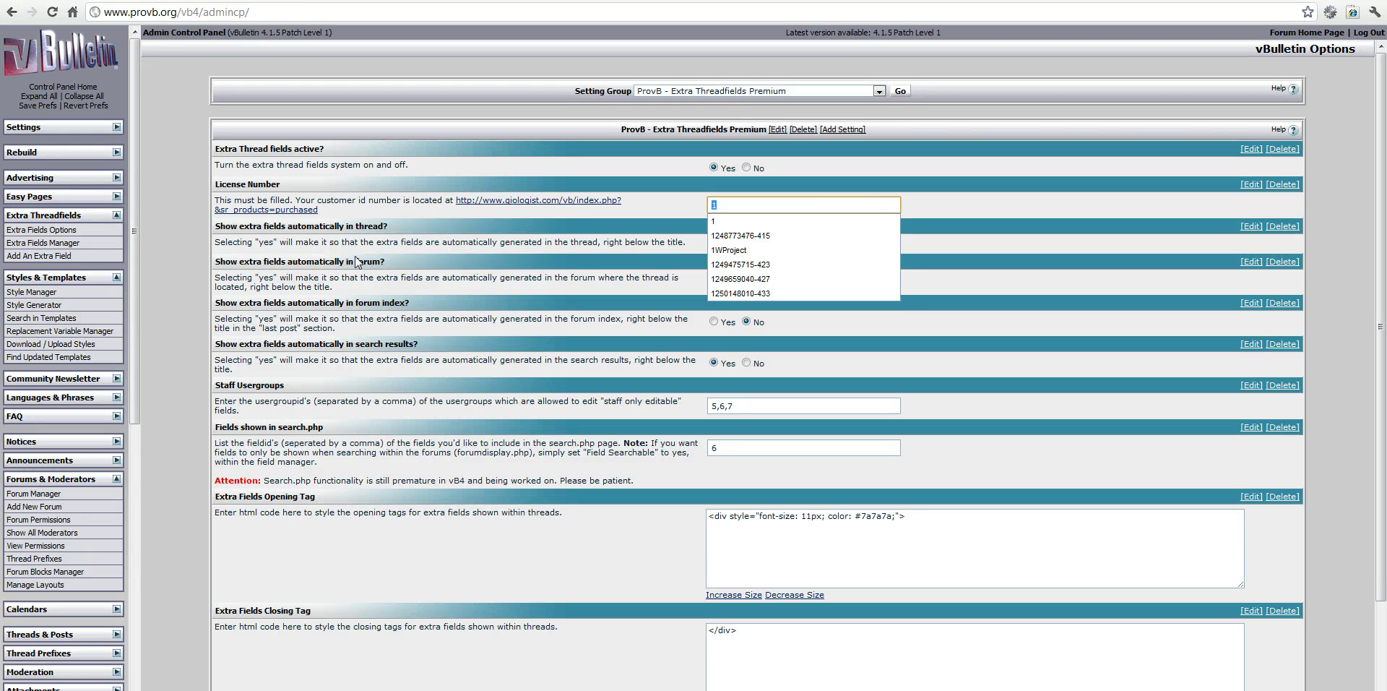
double_click(359, 228)
left_click(453, 259)
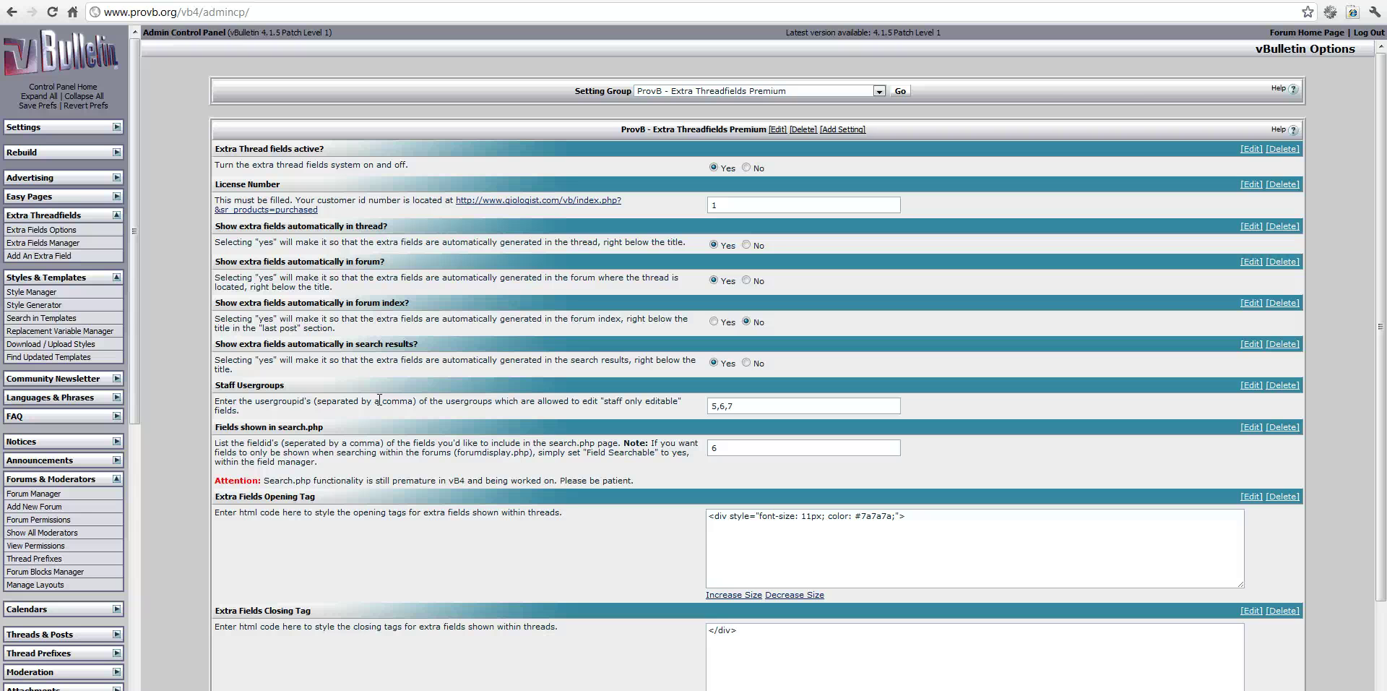
Examine the staff usergroups setting and the remaining Extra Threadfields options down to showing descriptions in forms
double_click(814, 408)
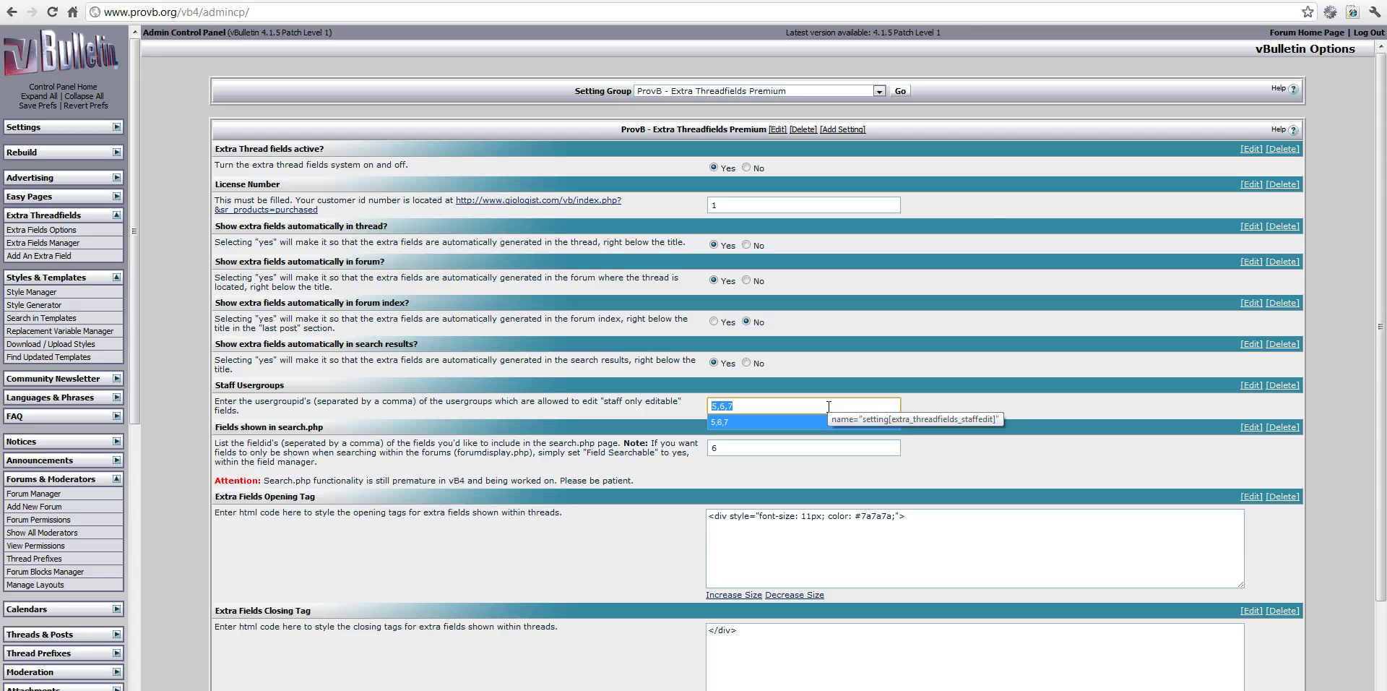
left_click(828, 406)
left_click(840, 392)
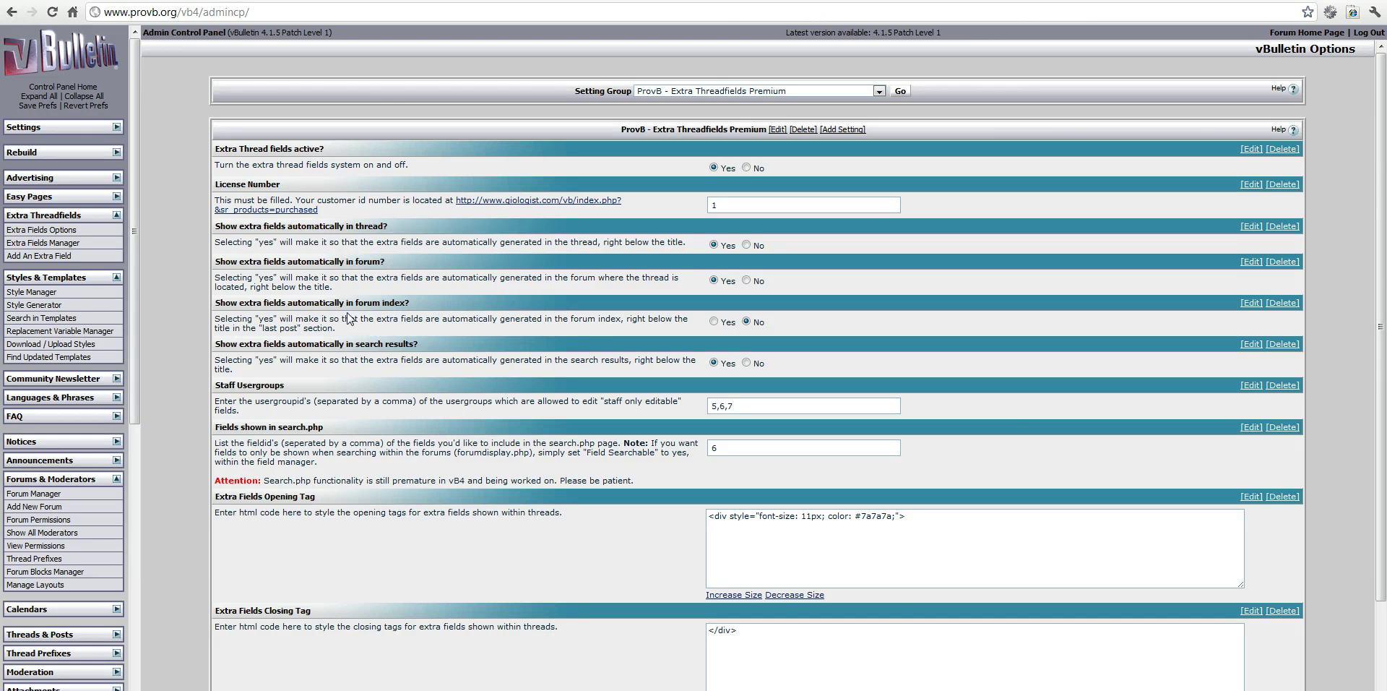
scroll(348, 432, "down", 2)
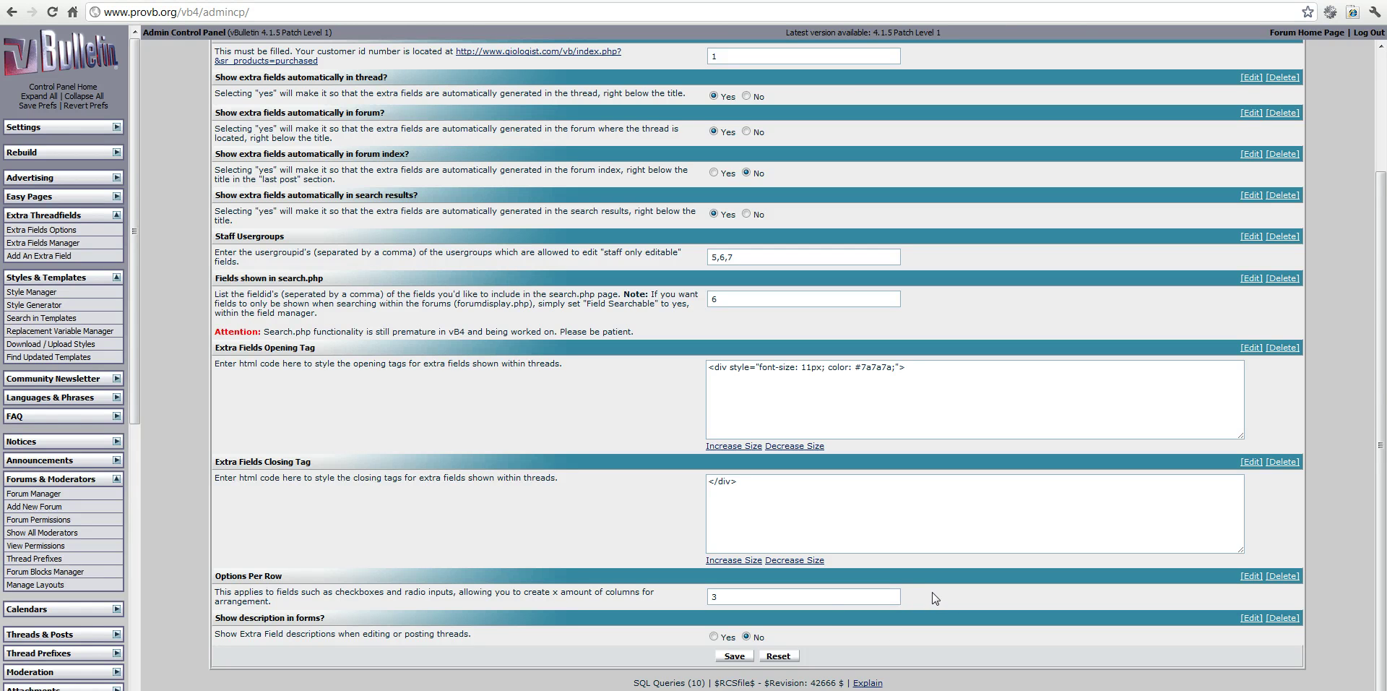
triple_click(700, 641)
left_click(775, 639)
Open the Your Name field from the Extra Fields Manager and check the Extra Threadfields Forum's ID in its web address
left_click(80, 242)
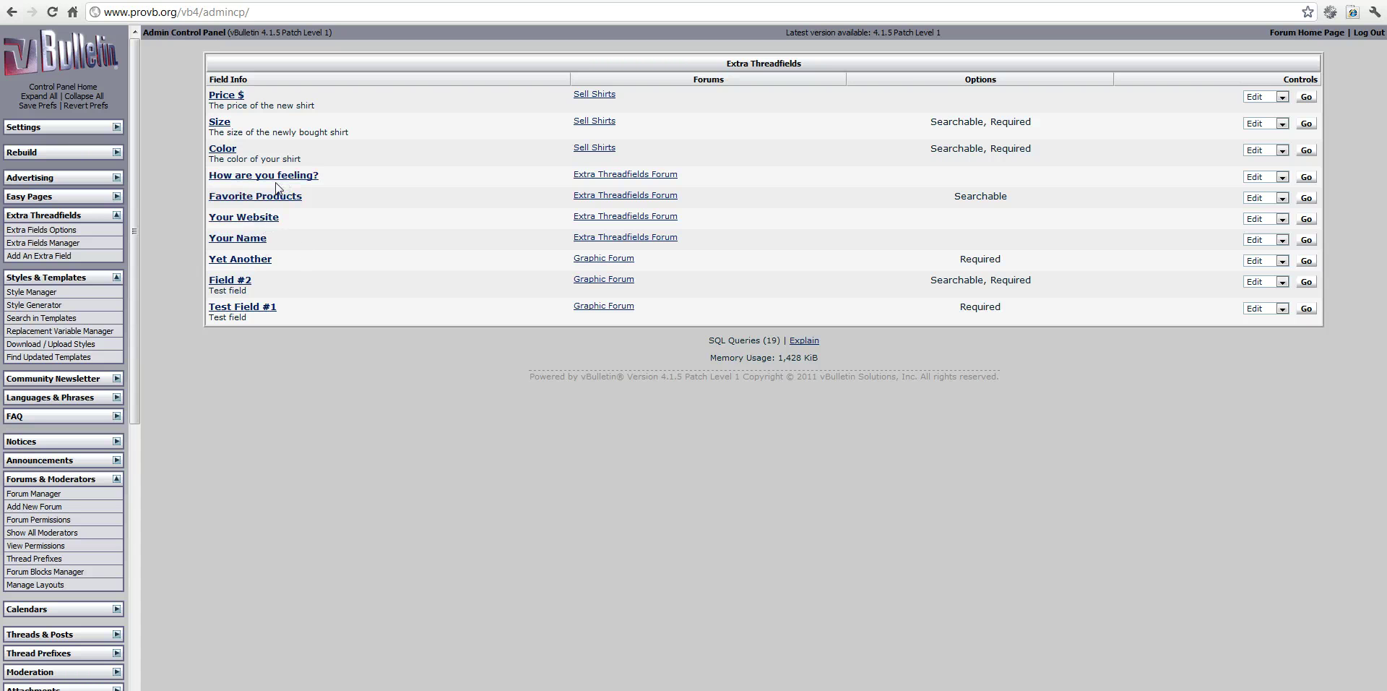
left_click(254, 240)
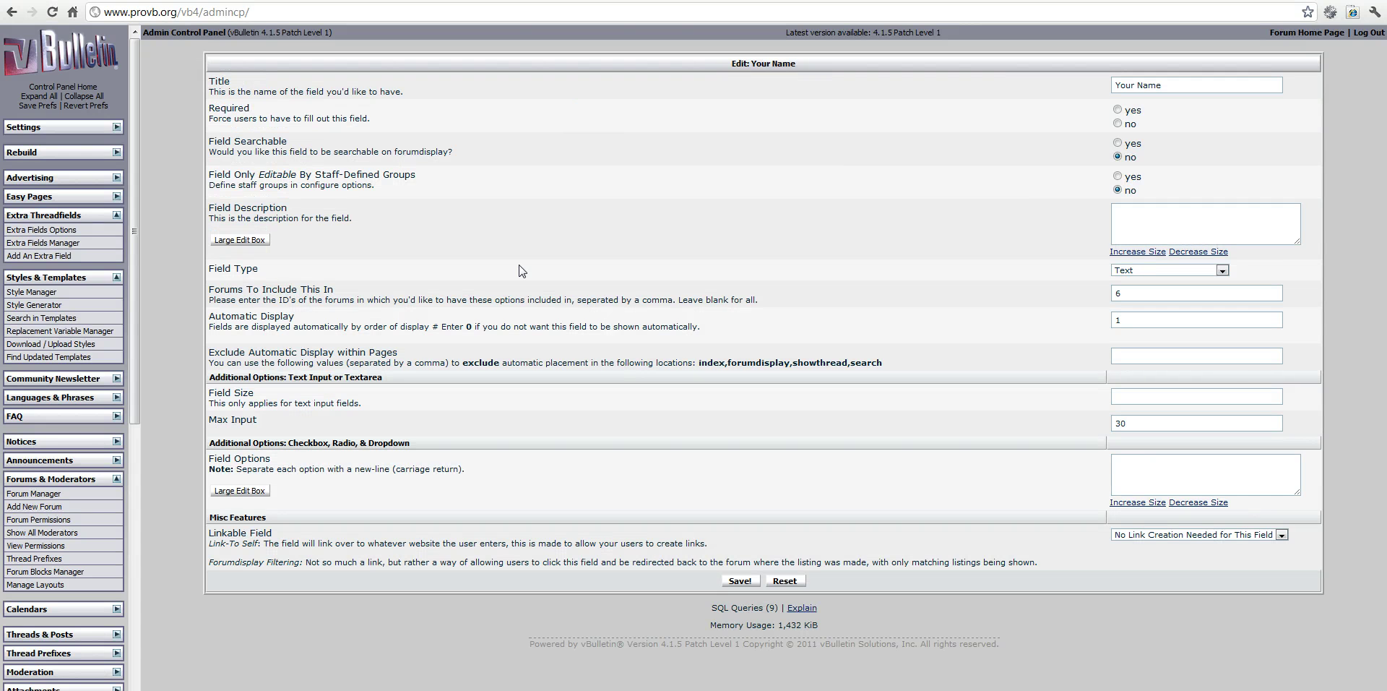
triple_click(245, 268)
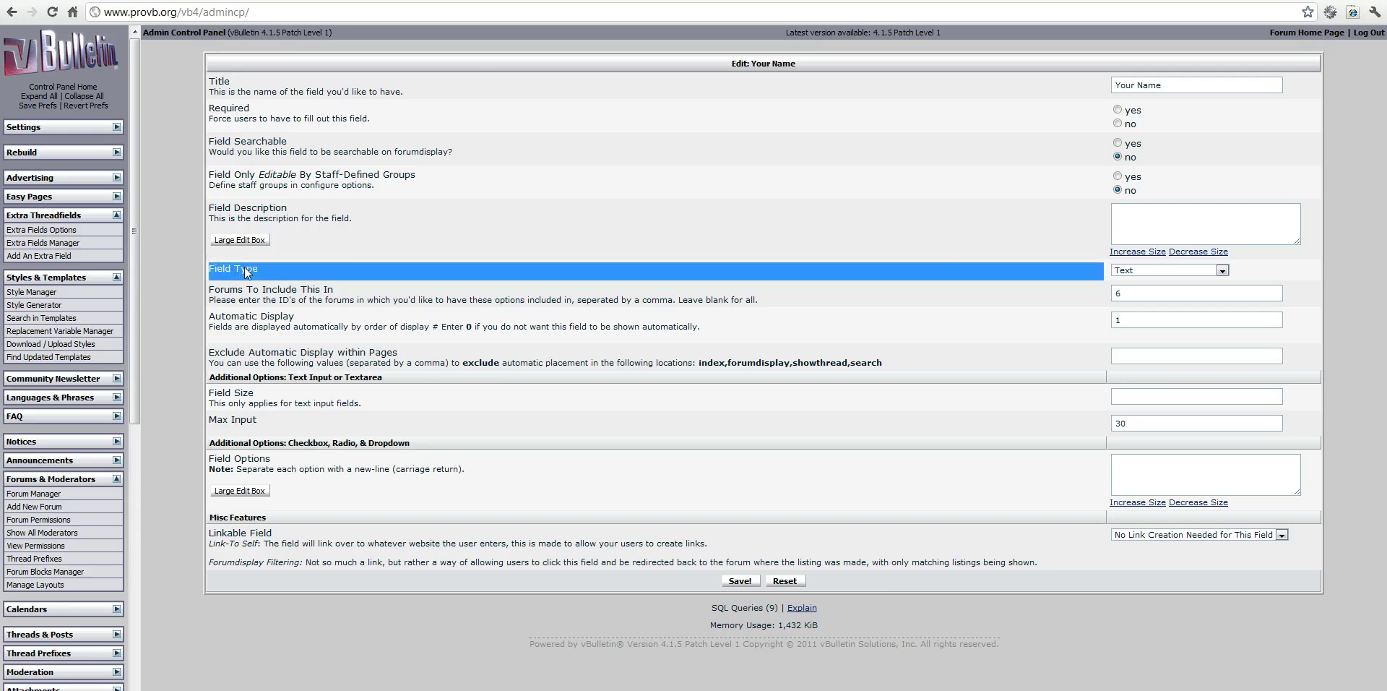
left_click(325, 0)
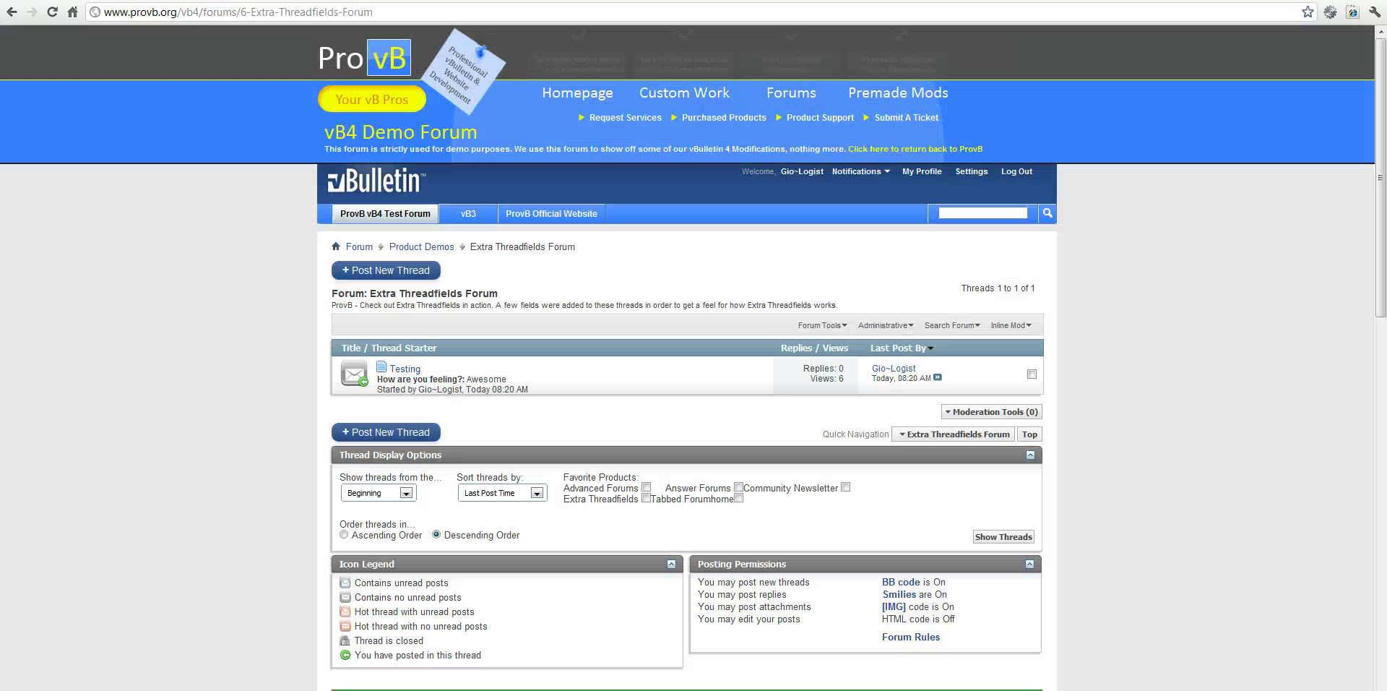
double_click(243, 12)
key("ctrl+Tab")
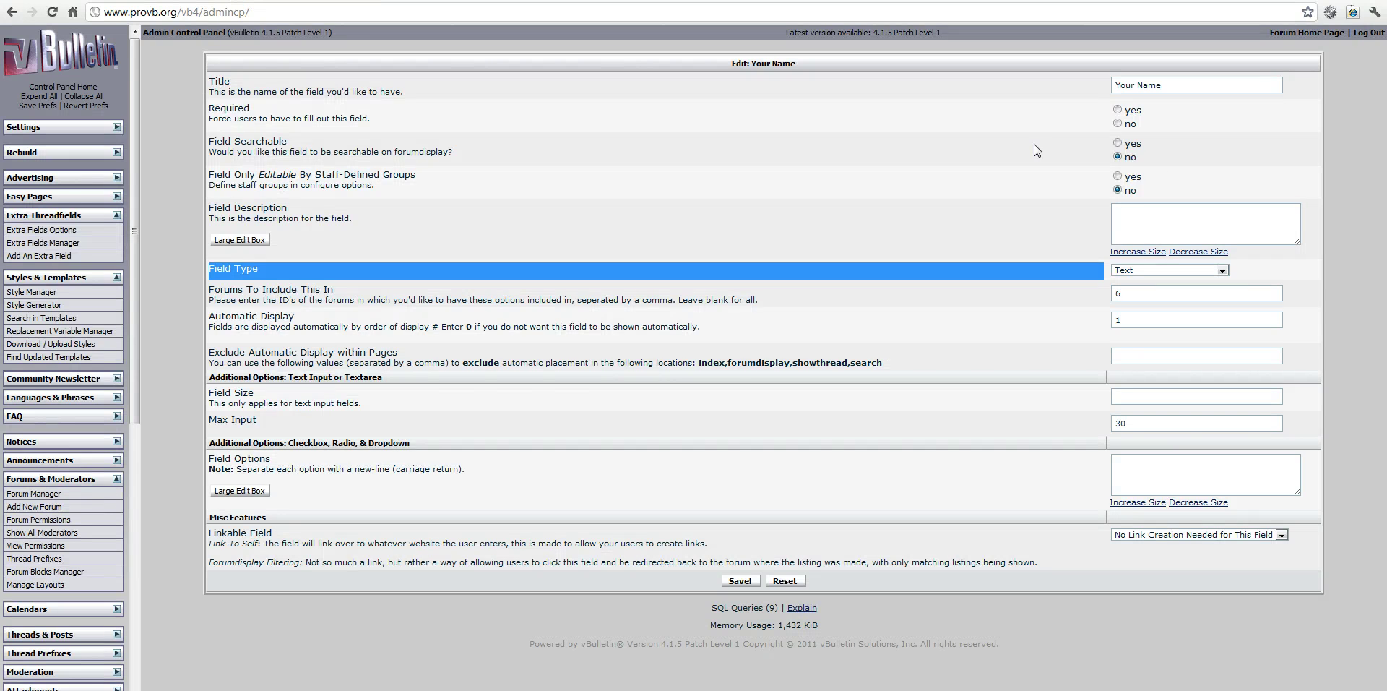
Examine the Required and Automatic Display settings of the Your Name field
left_click(570, 118)
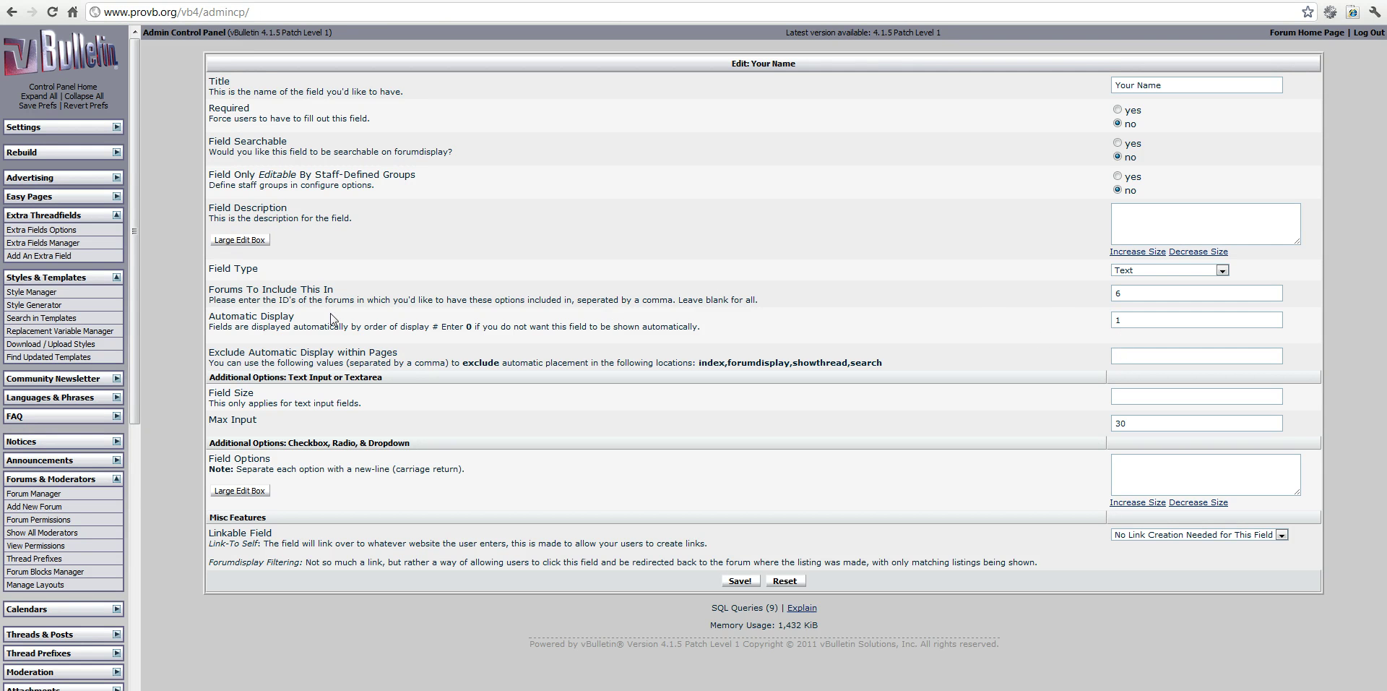
triple_click(294, 316)
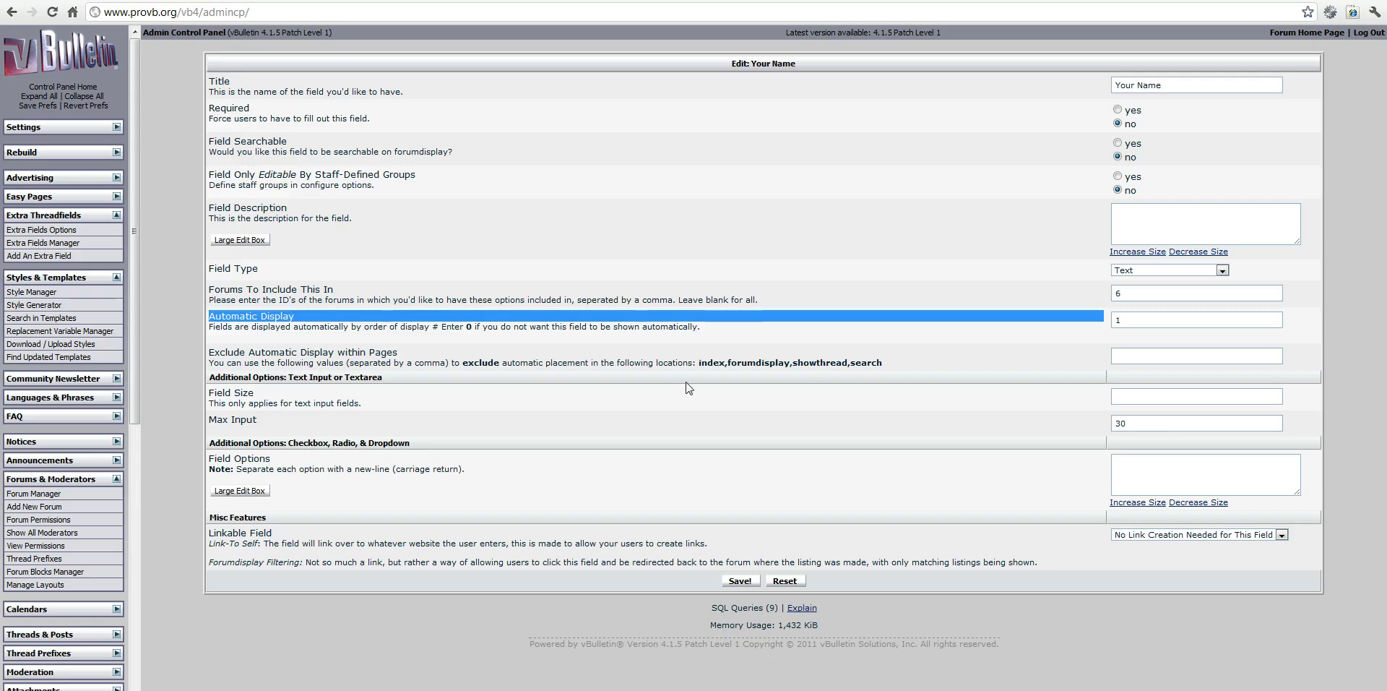
left_click(1122, 322)
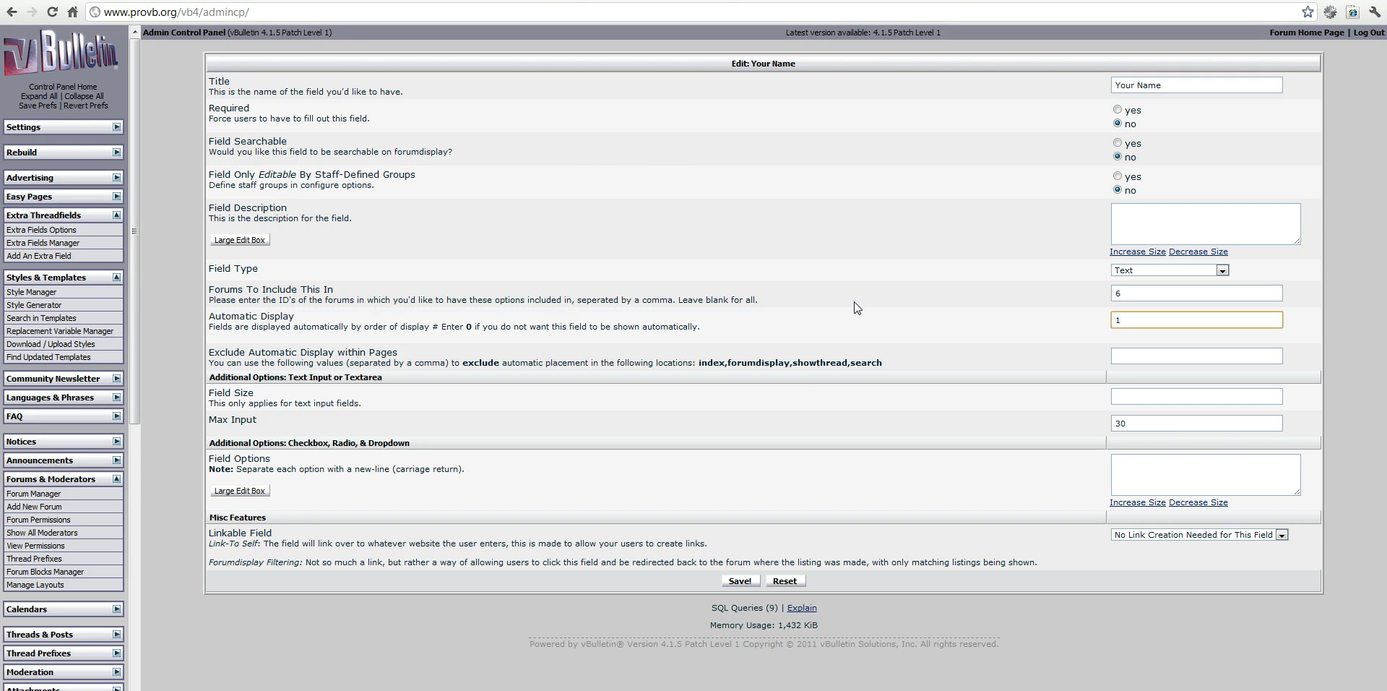
Leave the field editor and start a new thread in the Extra Threadfields Forum
key("alt+Left")
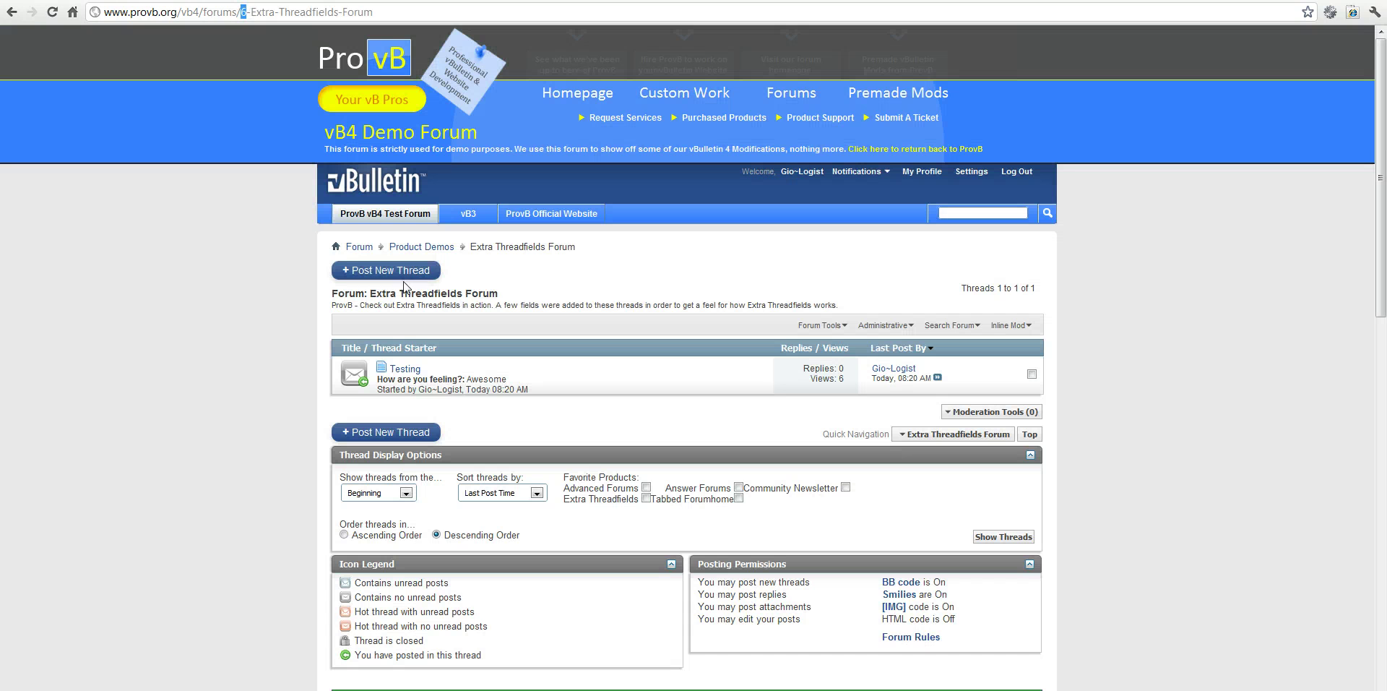
left_click(403, 273)
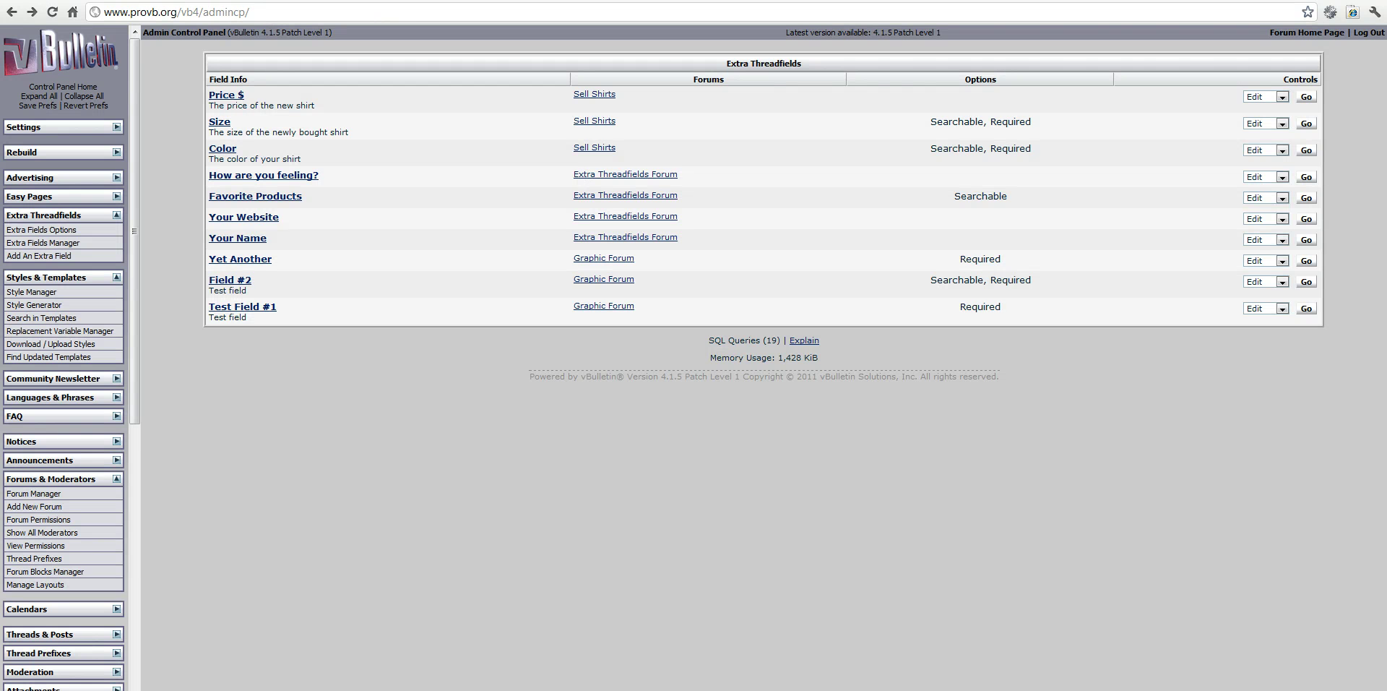
Save the Your Name field's settings, and open the Favorite Products field to review its field options
left_click(243, 237)
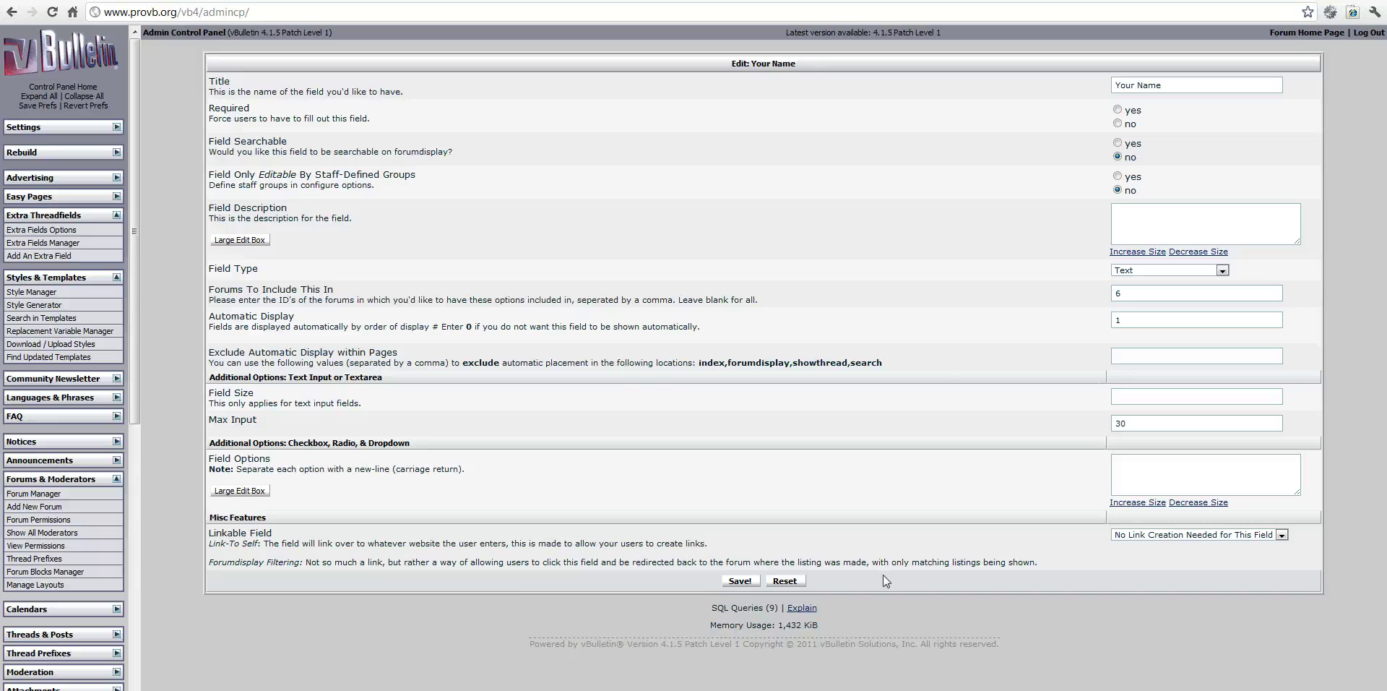
left_click(742, 580)
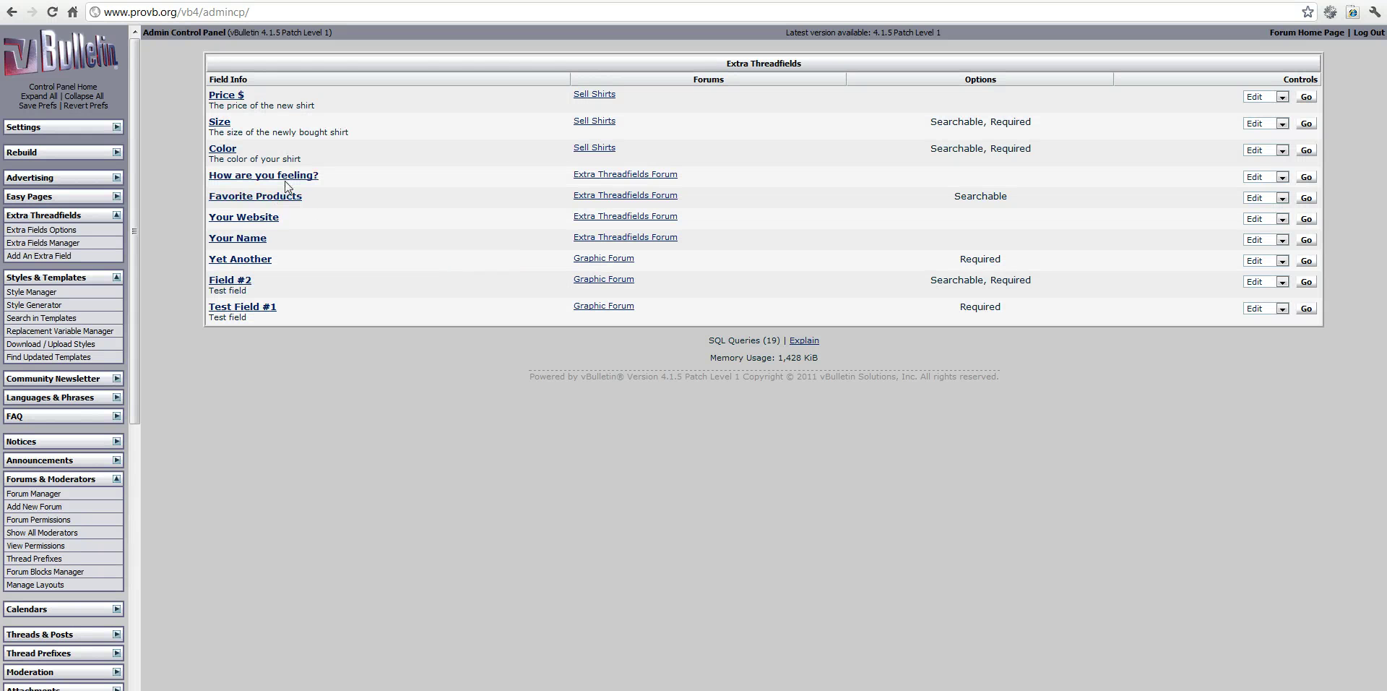
left_click(292, 196)
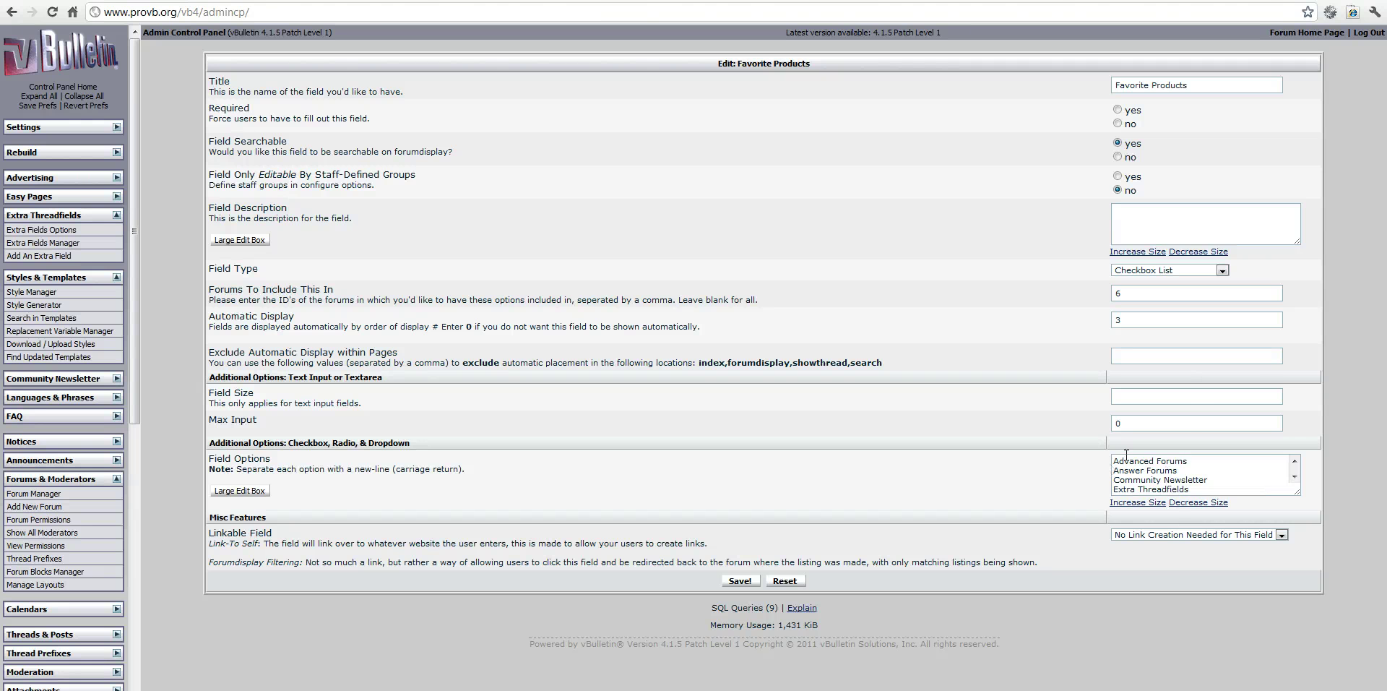
scroll(1178, 474, "down", 1)
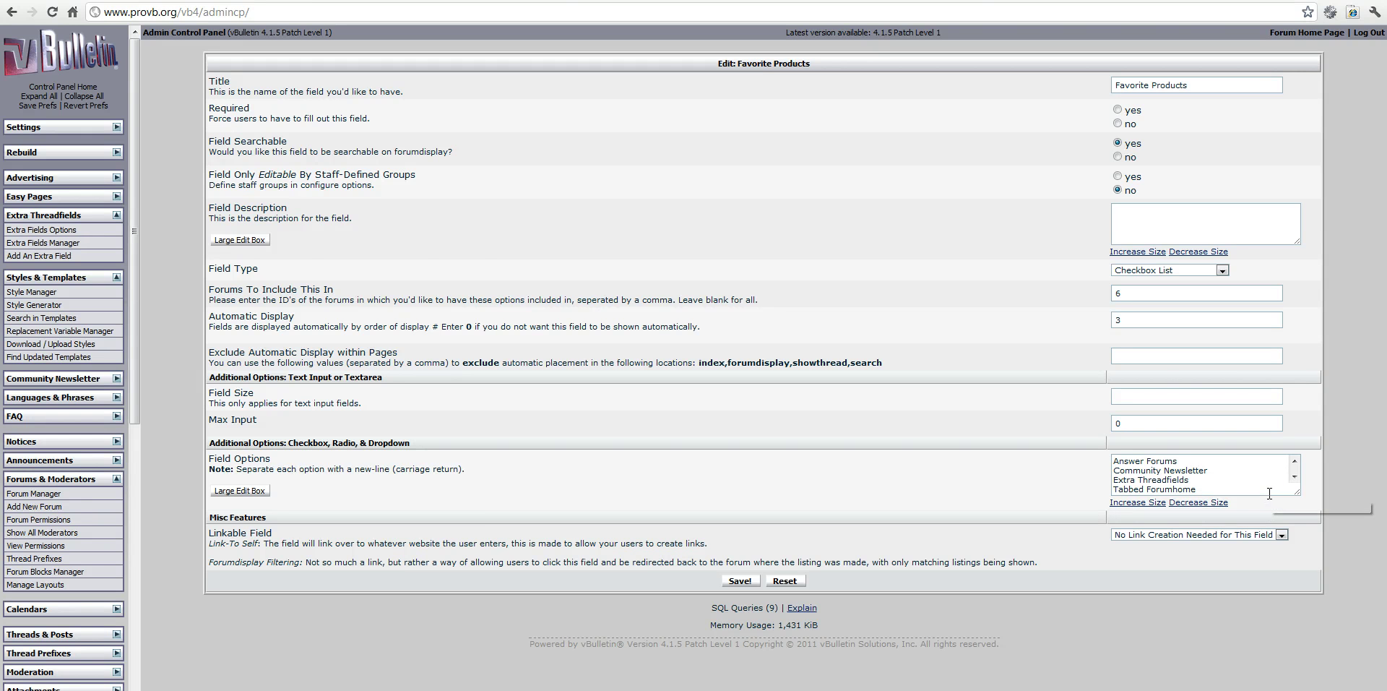
Tick Tabbed Forumhome, Answer Forums, Extra Threadfields and Advanced Forums as favorite products in the new thread form
key("ctrl+Tab")
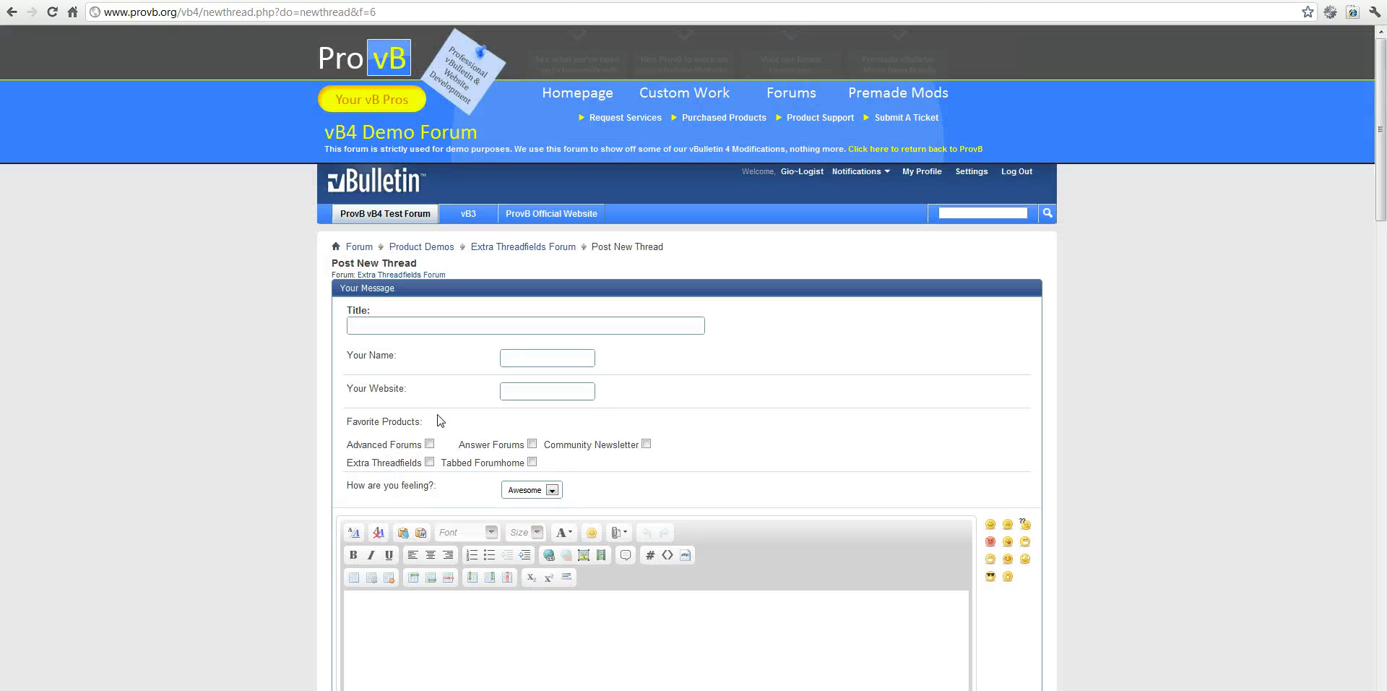
left_click(532, 463)
left_click(532, 443)
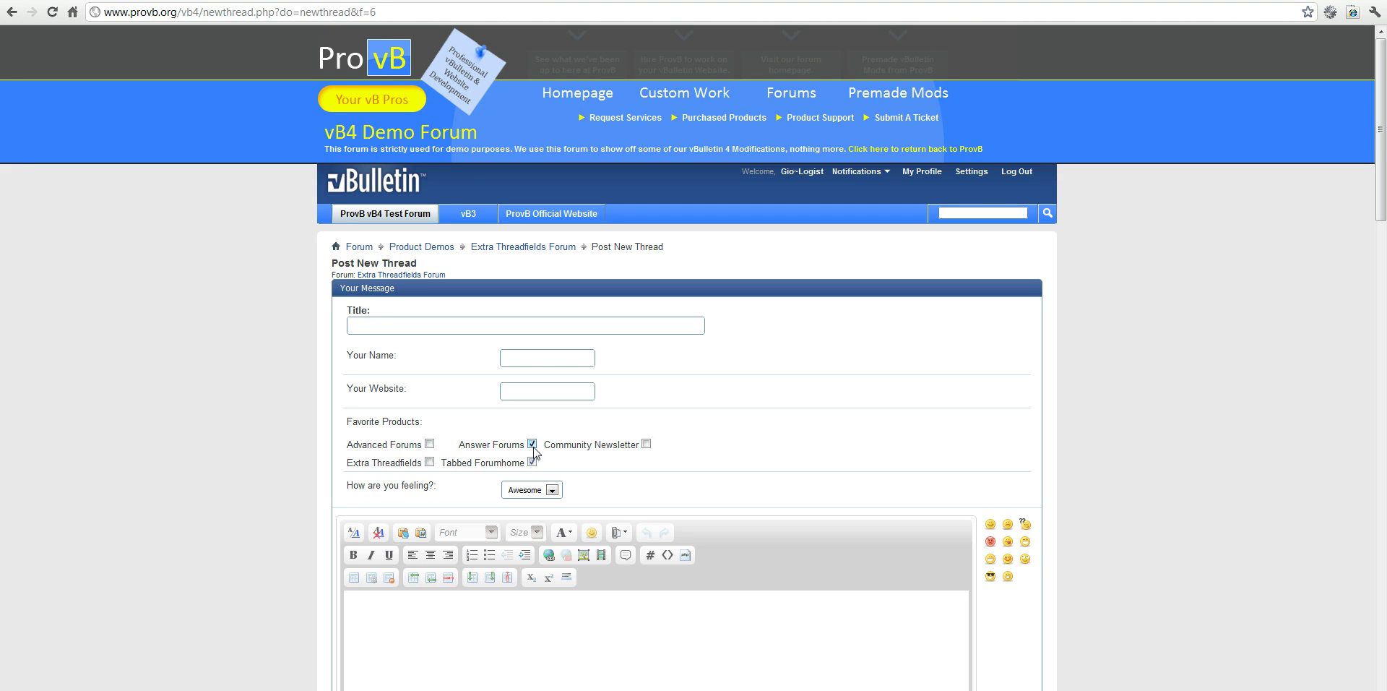
left_click(429, 461)
left_click(429, 444)
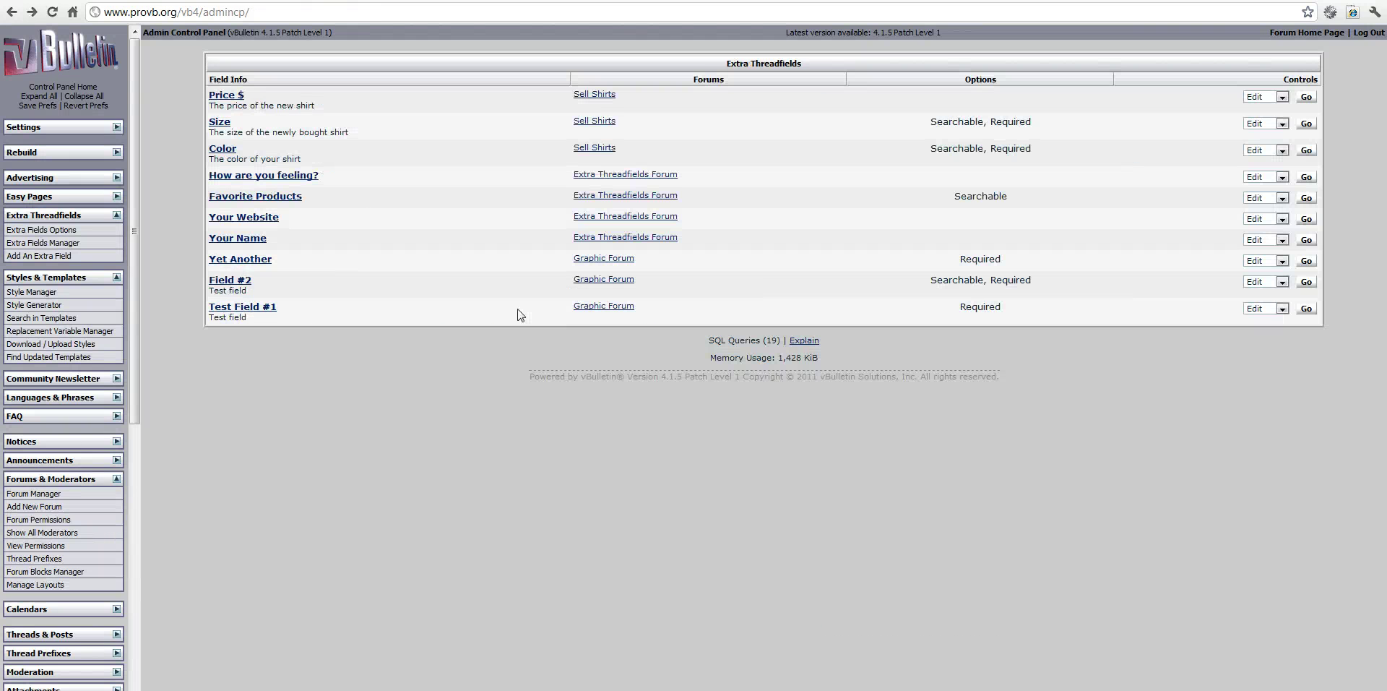
Open the Your Website field from the Extra Fields Manager and choose Link-To Self as its Linkable Field option
left_click(243, 217)
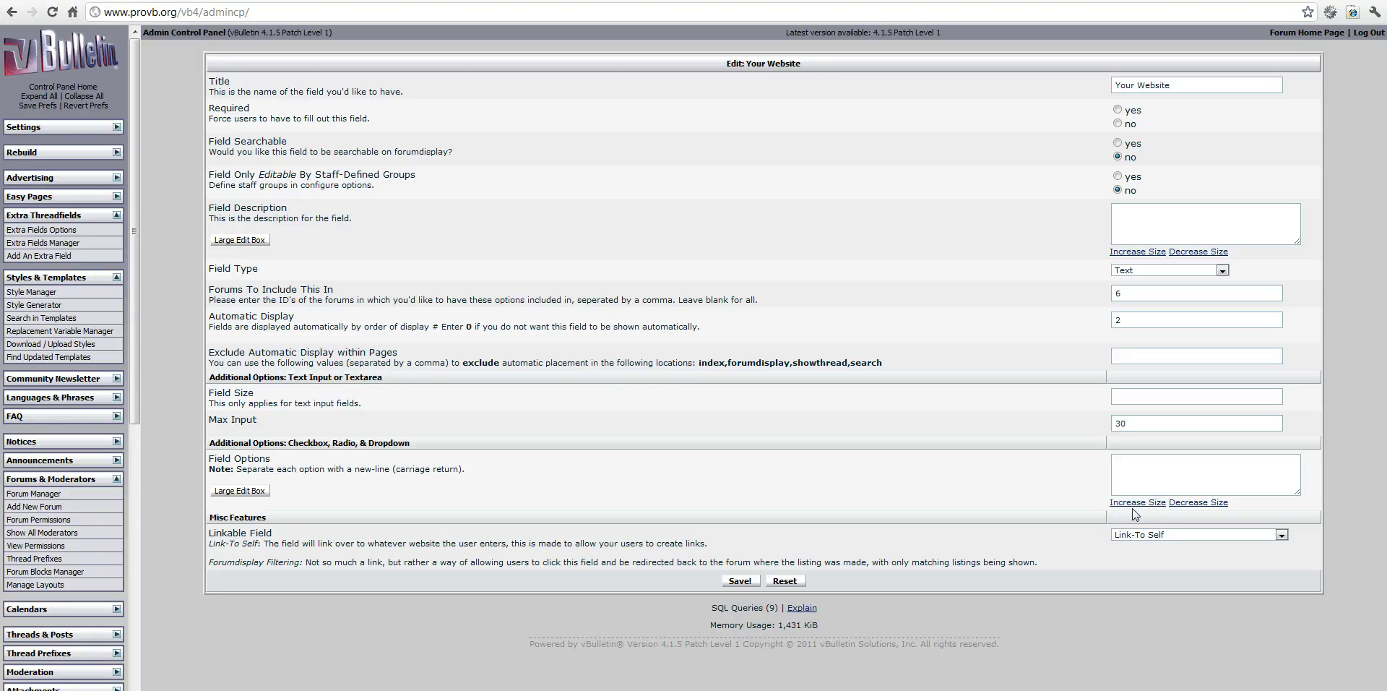
triple_click(258, 531)
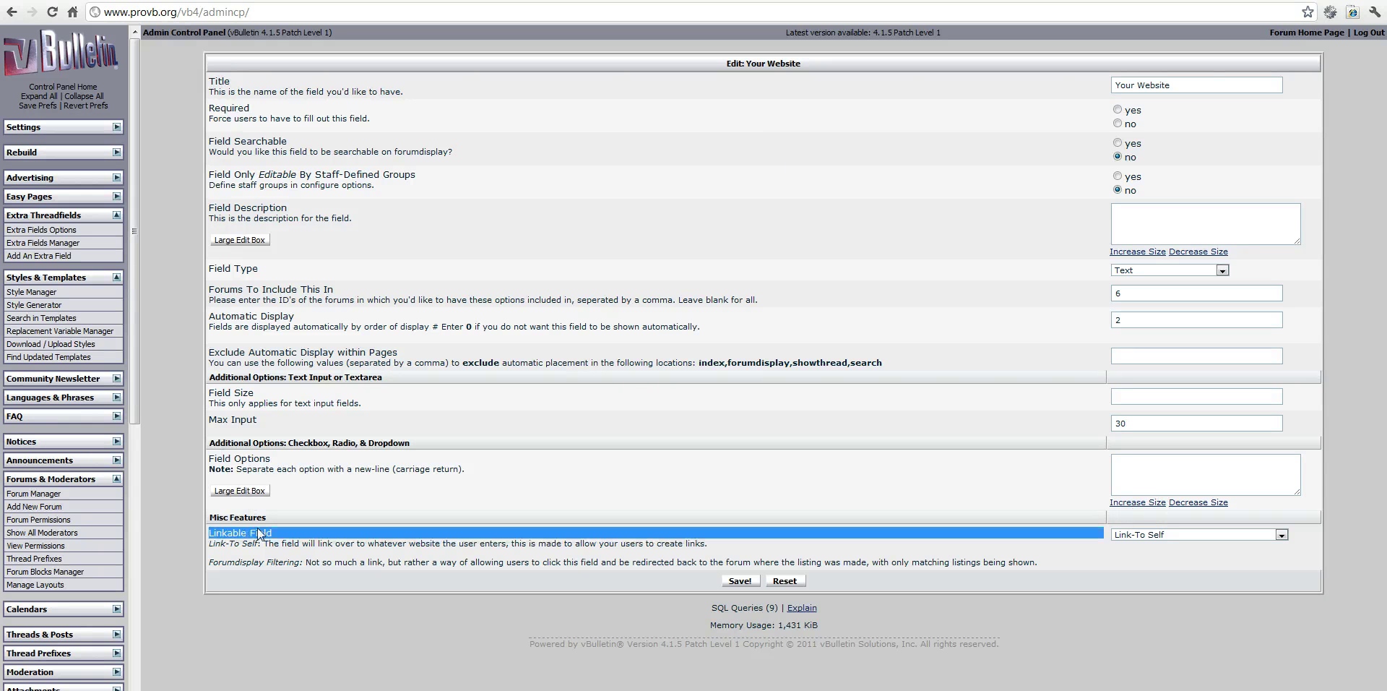
left_click(1170, 535)
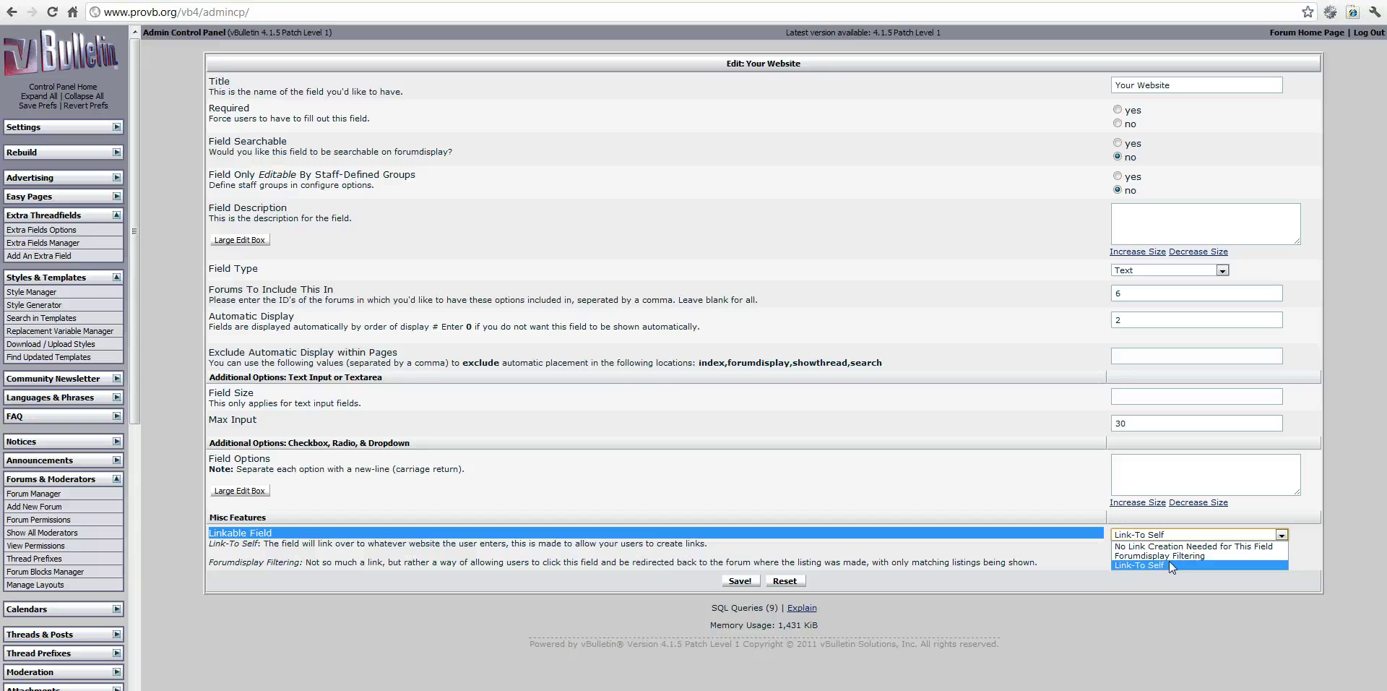
left_click(1170, 565)
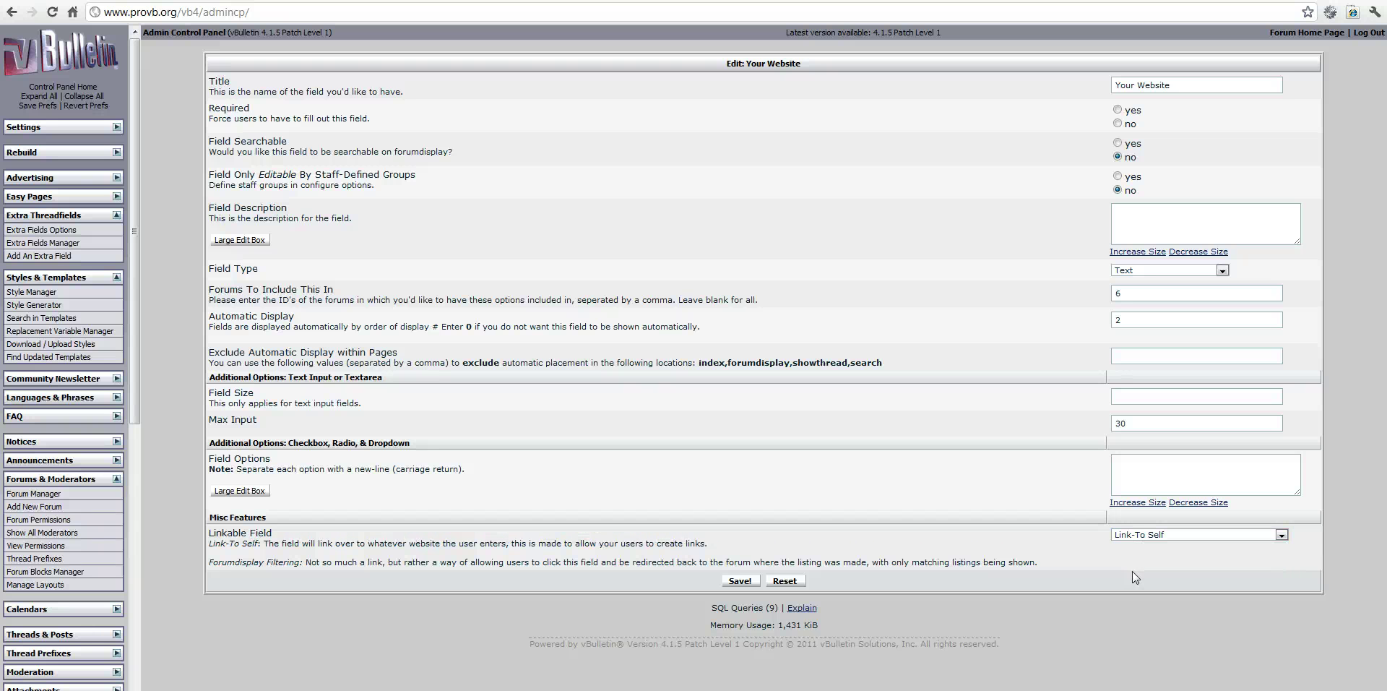
Try Forumdisplay Filtering as the Your Website field's Linkable Field option, set it back to Link-To Self and save the field
left_click(1156, 534)
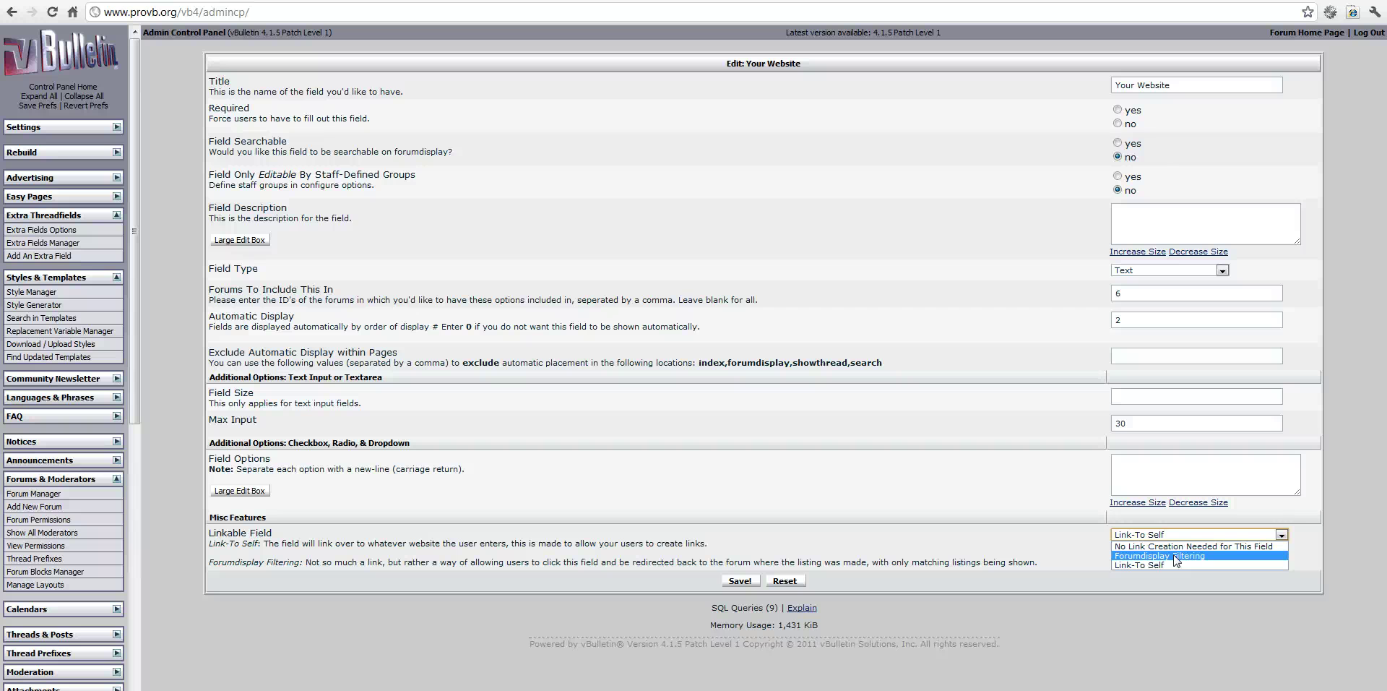
left_click(1173, 556)
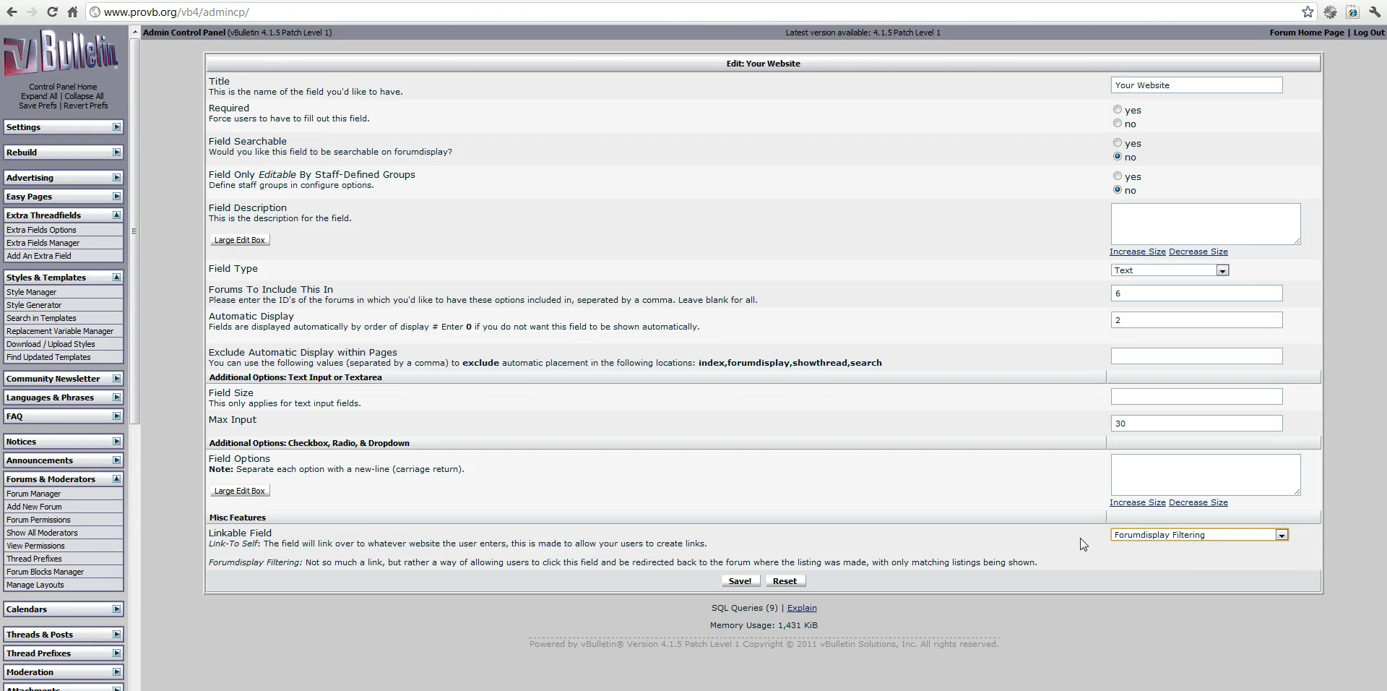
left_click(1125, 538)
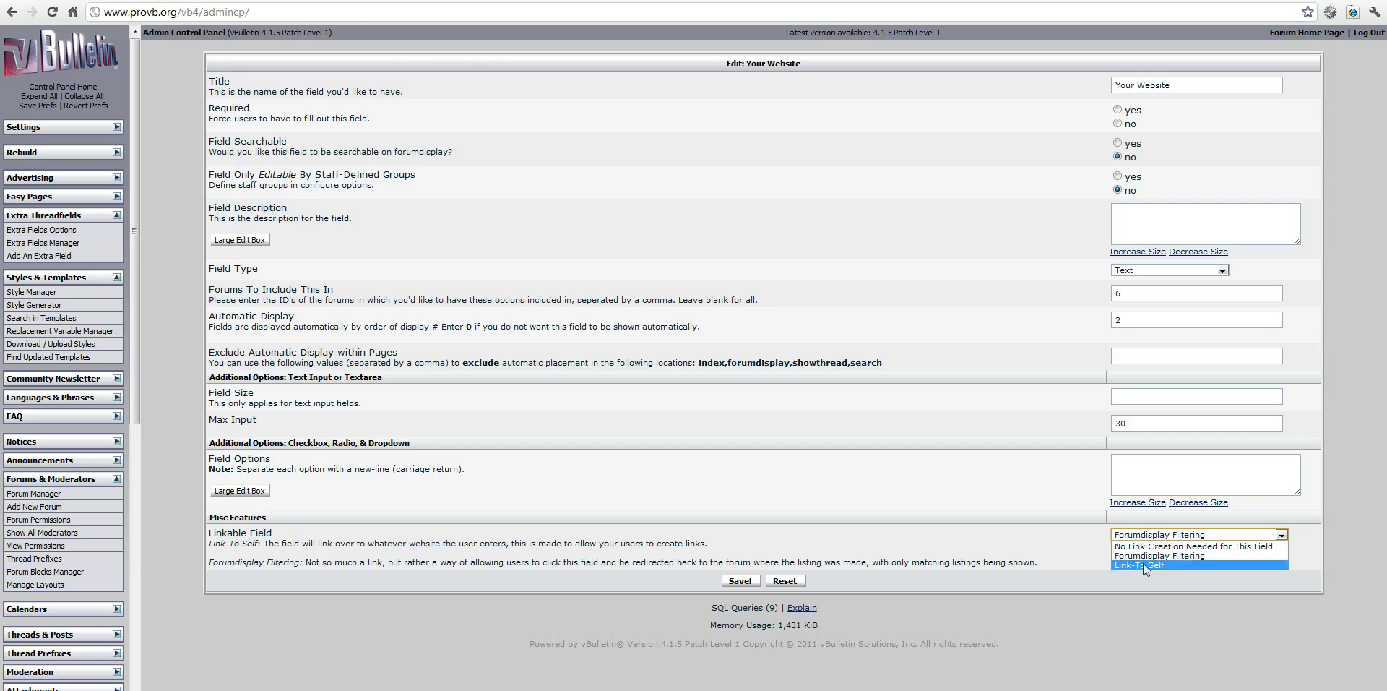
left_click(1143, 562)
left_click(739, 581)
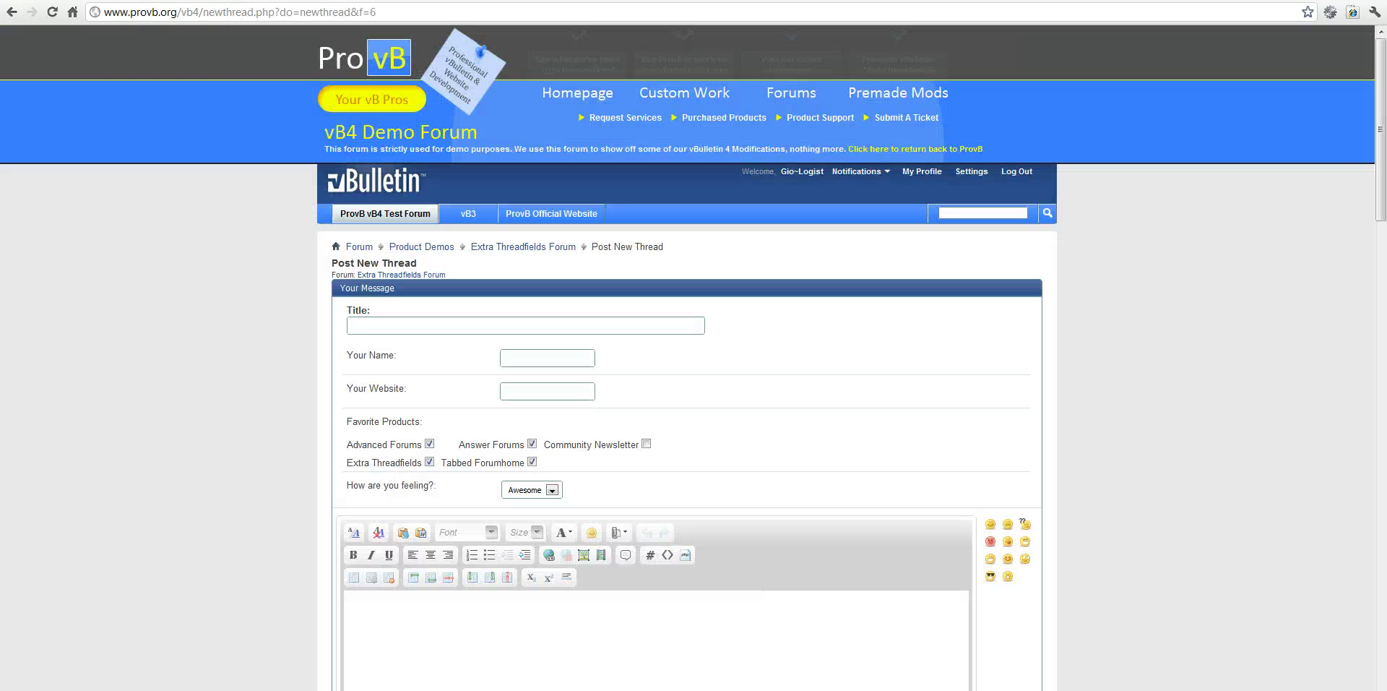
Title the new thread with the poster's first name followed by "Testing"
left_click(499, 325)
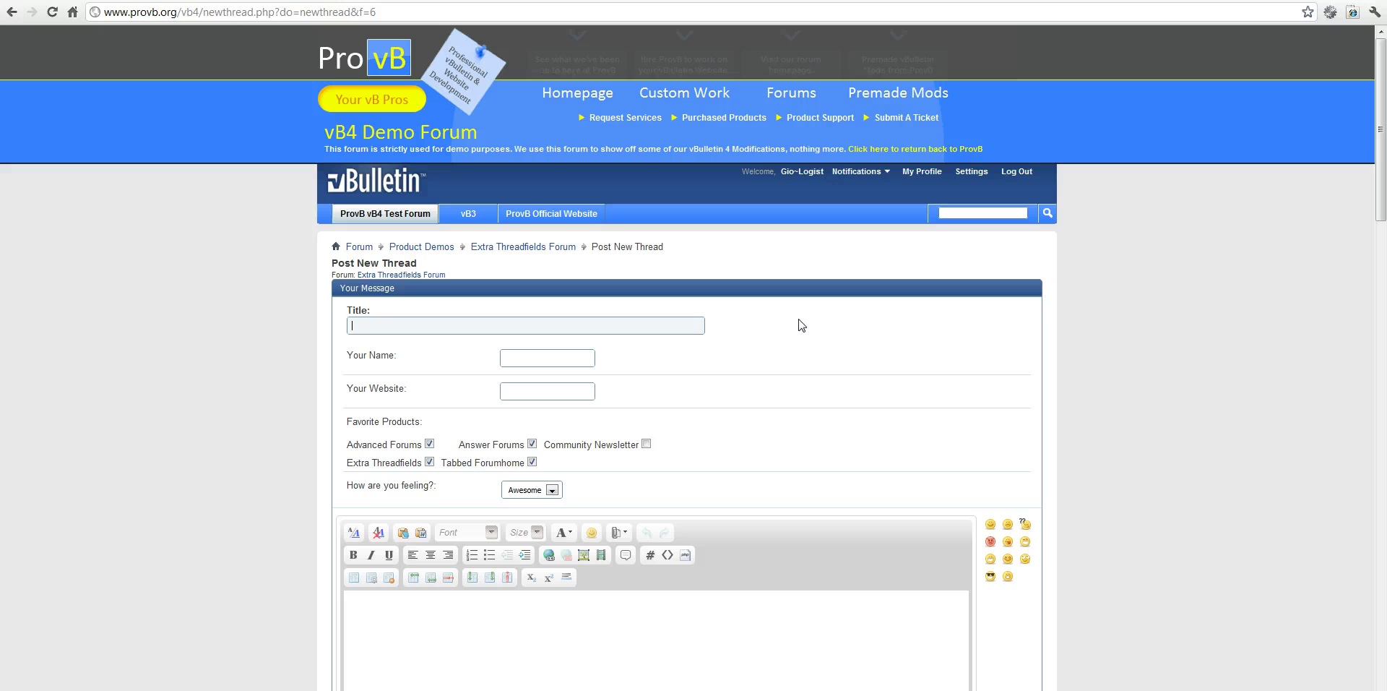
type("Gi")
key("BackSpace")
key("BackSpace")
type("G")
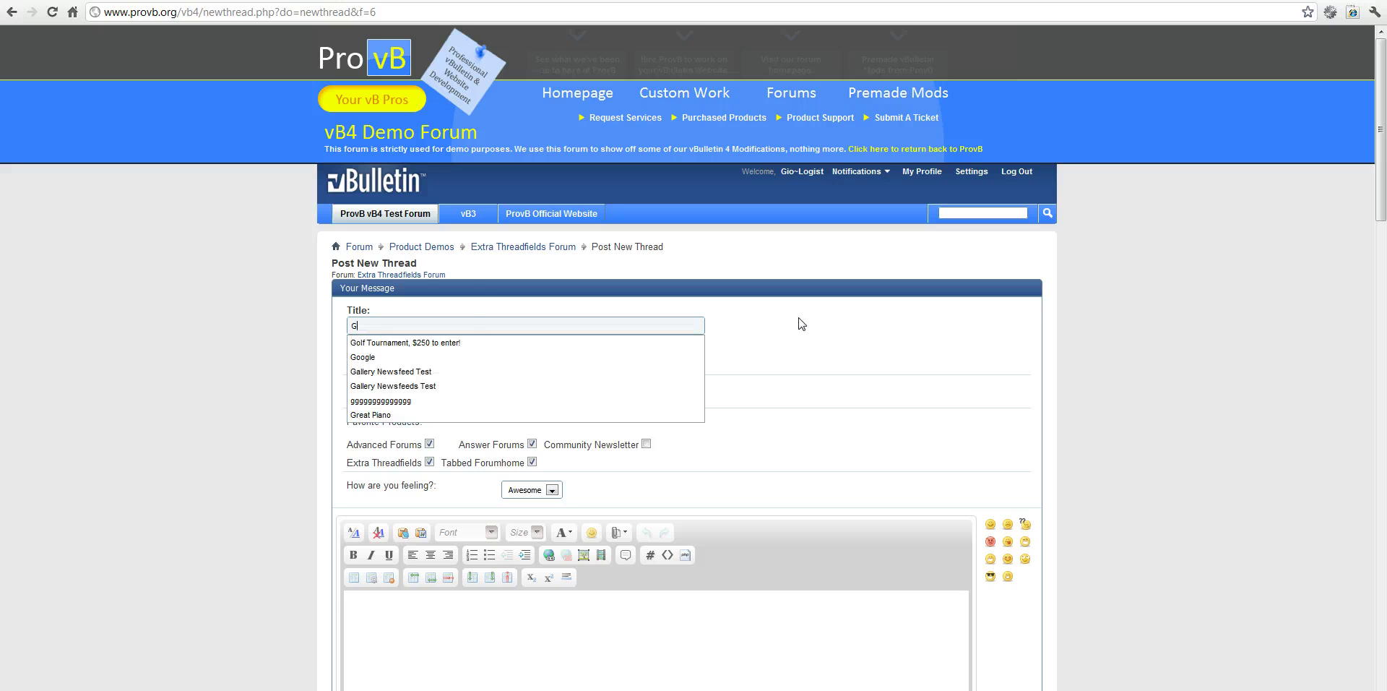
type("io Trsting")
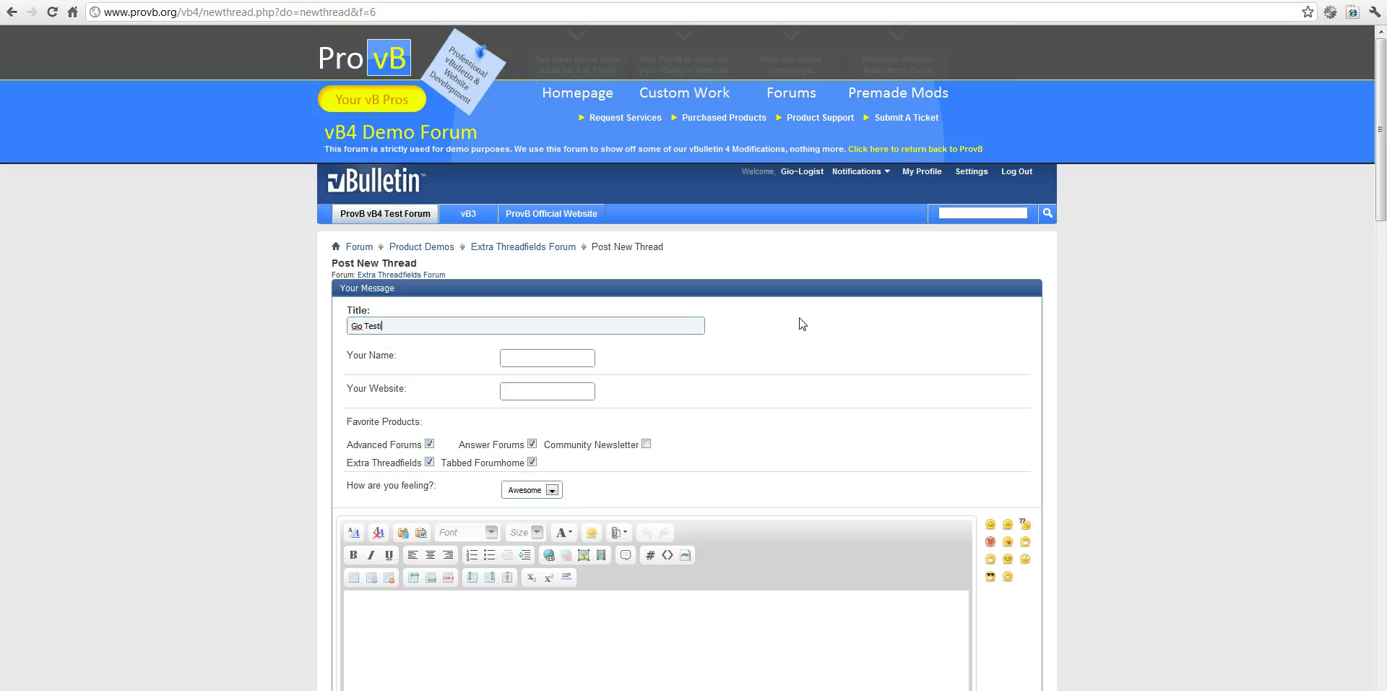
key("Tab")
type("Gio")
key("Tab")
type("http")
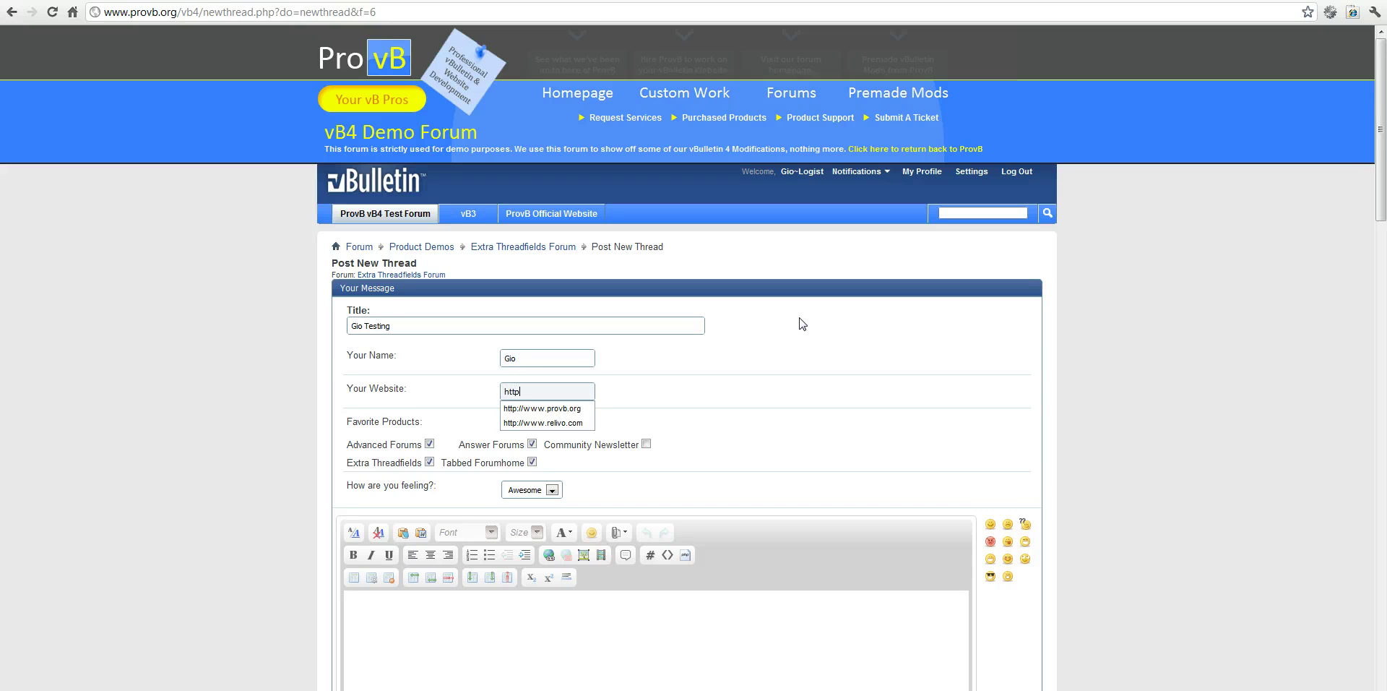
key("Down")
key("Tab")
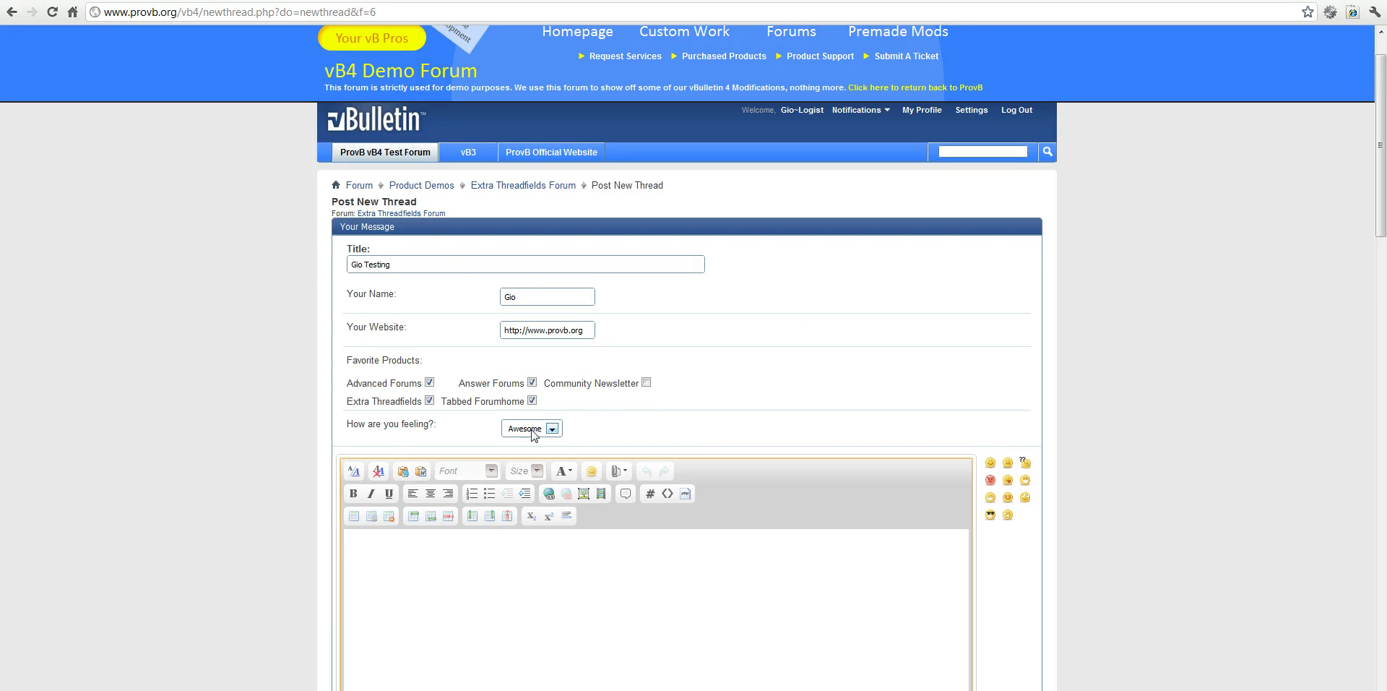
Write "This is a test for ProvB." as the message and submit the new thread
scroll(734, 209, "down", 3)
type("This")
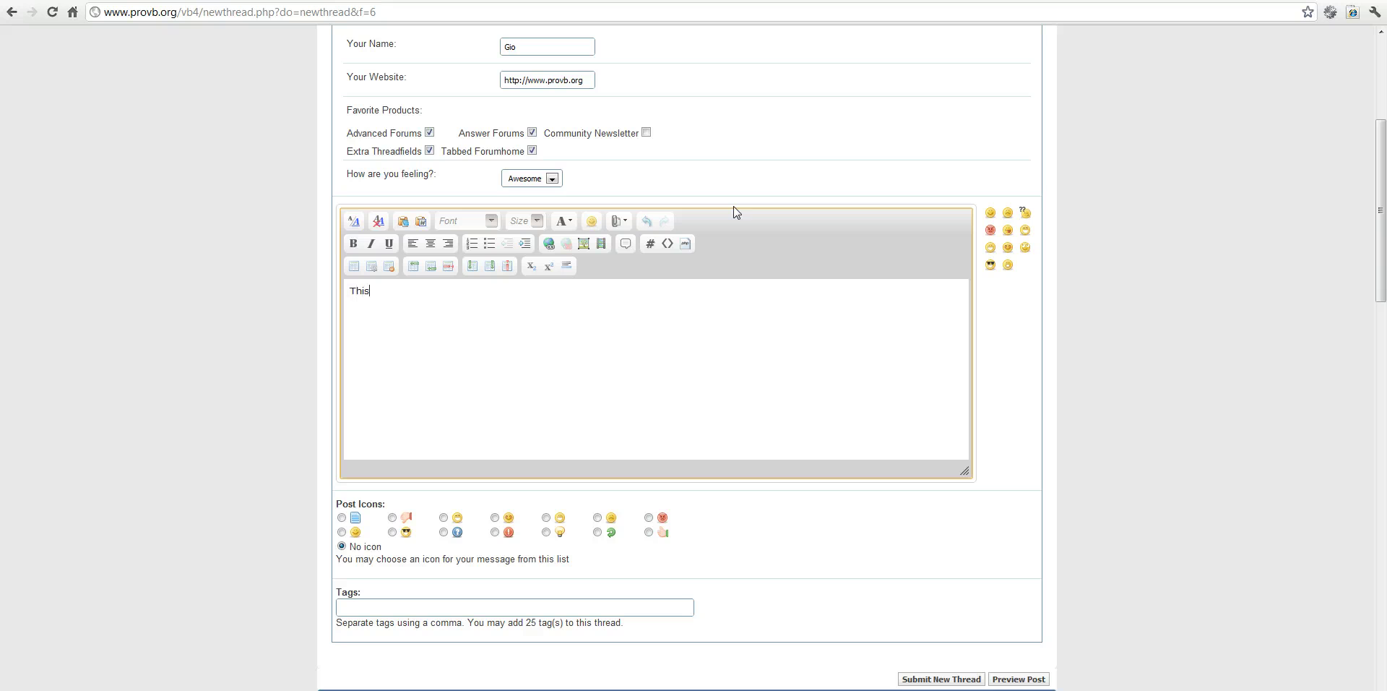
type(" is a tes")
type("t for Awesome")
scroll(941, 363, "down", 5)
left_click(939, 231)
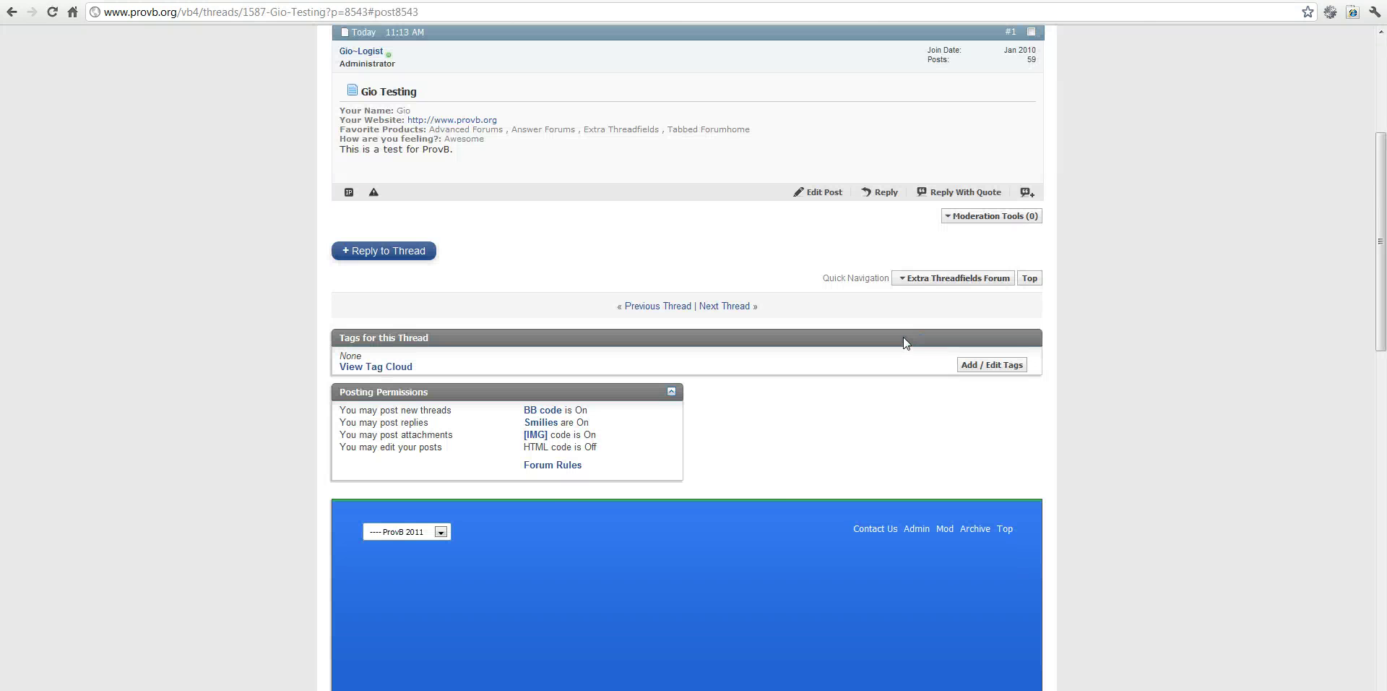
scroll(903, 340, "up", 2)
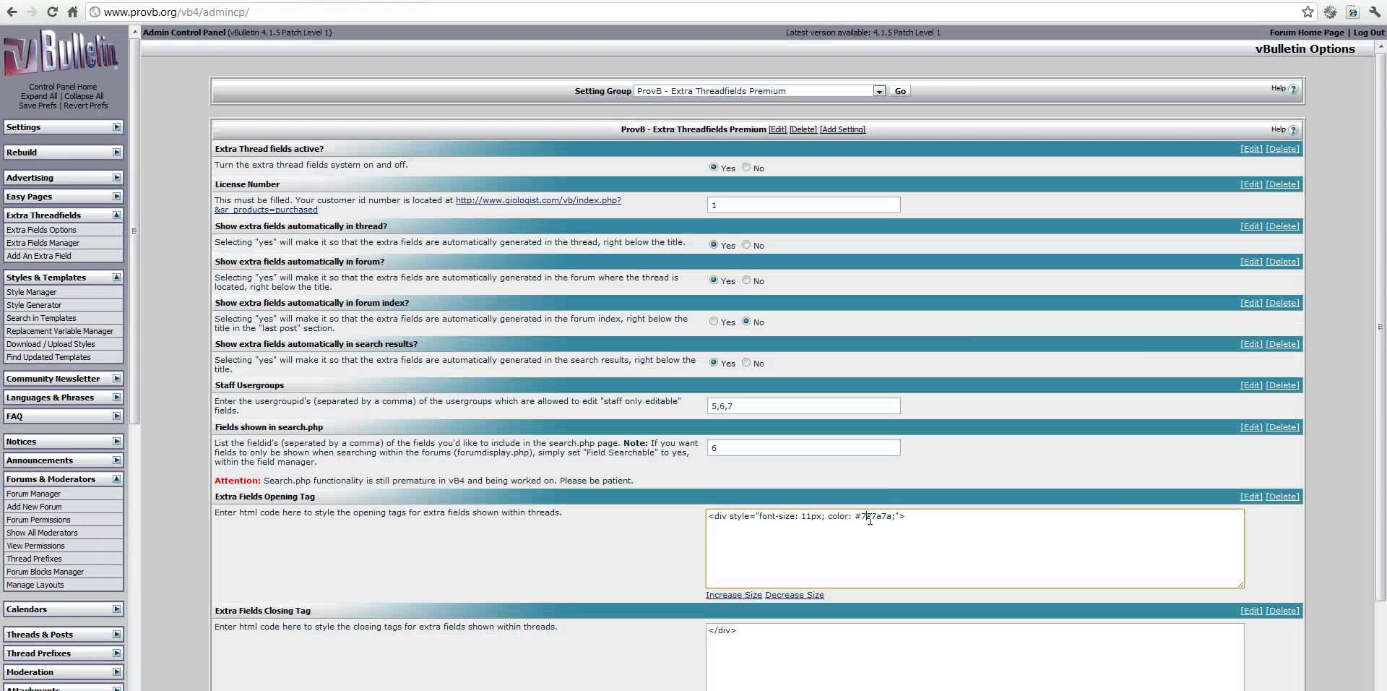
Add "background: black;" to the div style in the Extra Fields Opening Tag, save the options and reload the test thread
double_click(874, 516)
key("ctrl+c")
key("Right")
type("bacjg")
key("BackSpace")
key("BackSpace")
type("kground: whit")
key("BackSpace")
key("BackSpace")
key("BackSpace")
key("BackSpace")
type("black;")
scroll(1230, 96, "down", 3)
left_click(734, 656)
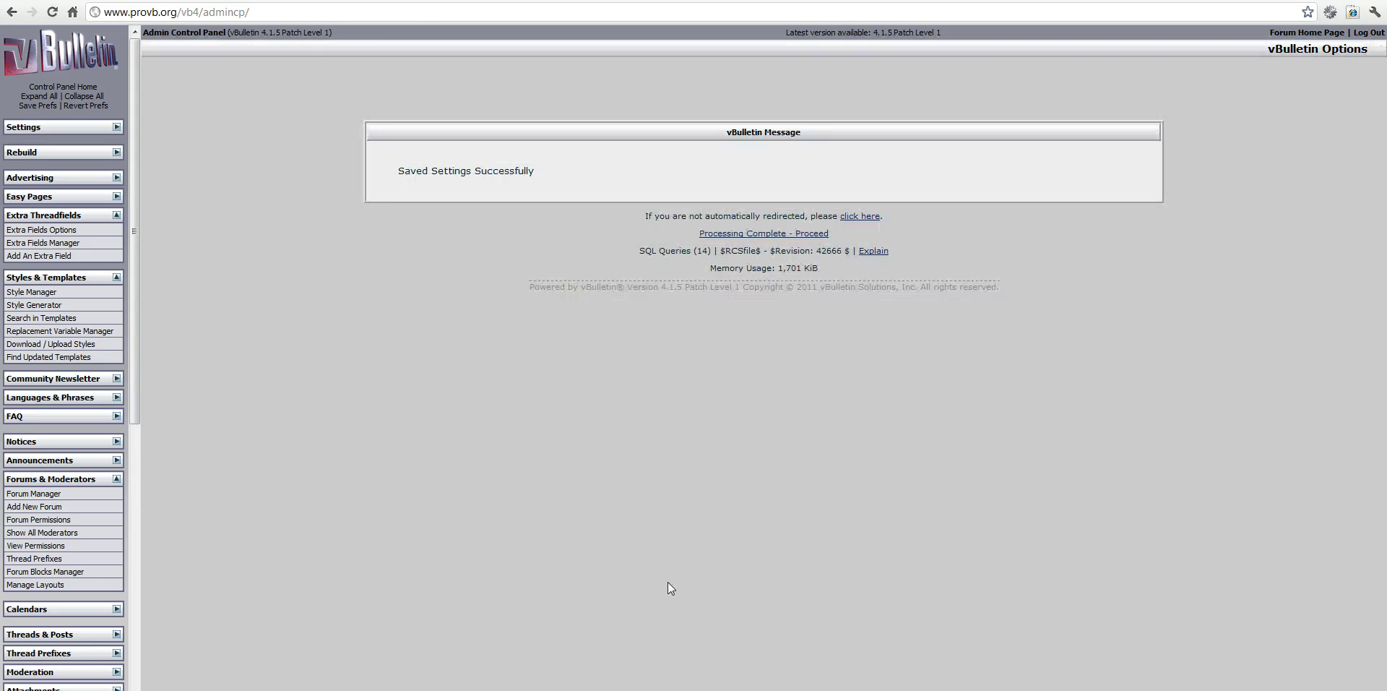
key("ctrl+Tab")
left_click(54, 15)
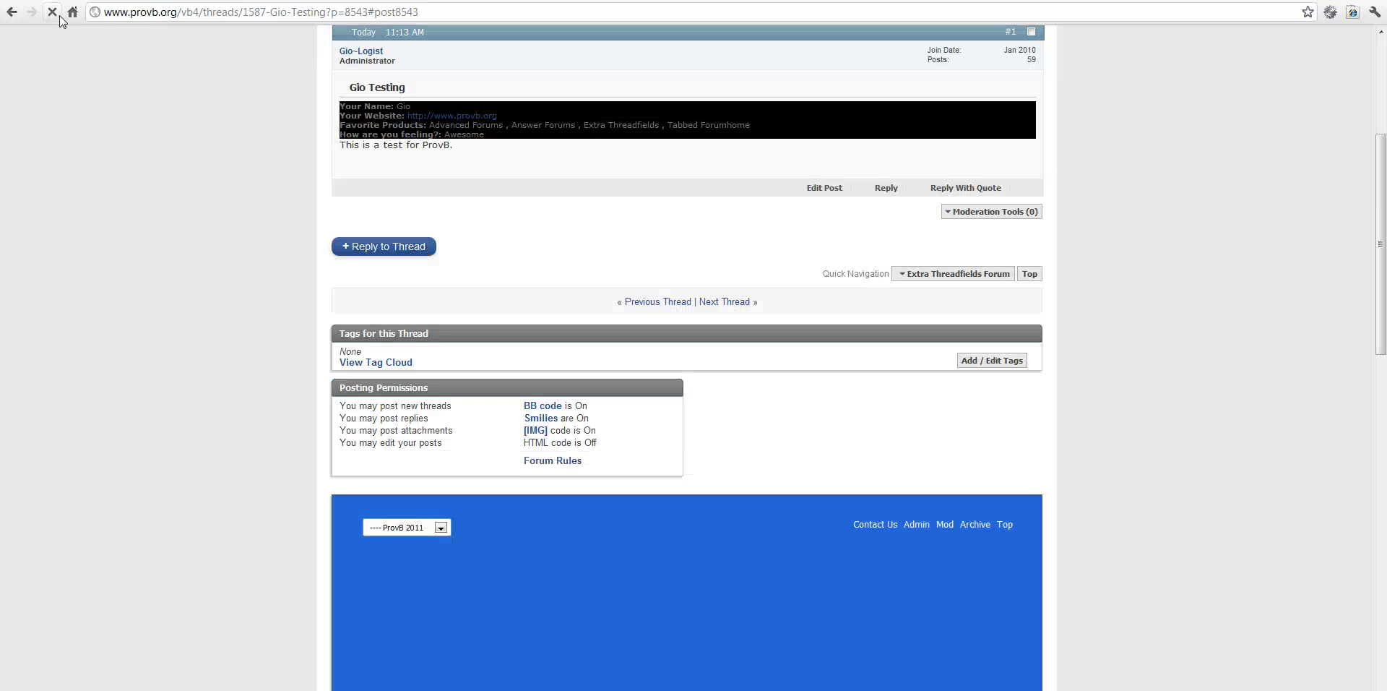
Remove "background: black;" from the Extra Fields Opening Tag, save the options and reload the test thread
key("ctrl+Tab")
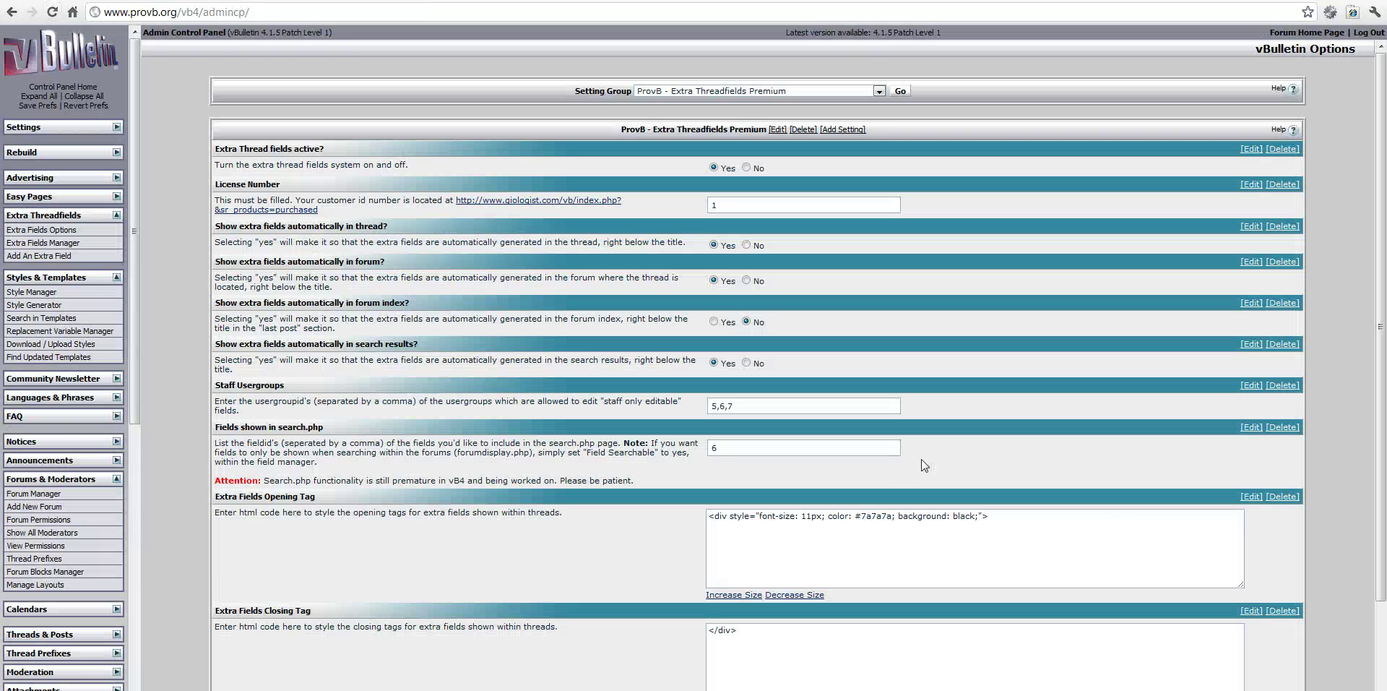
left_click_drag(898, 515, 976, 515)
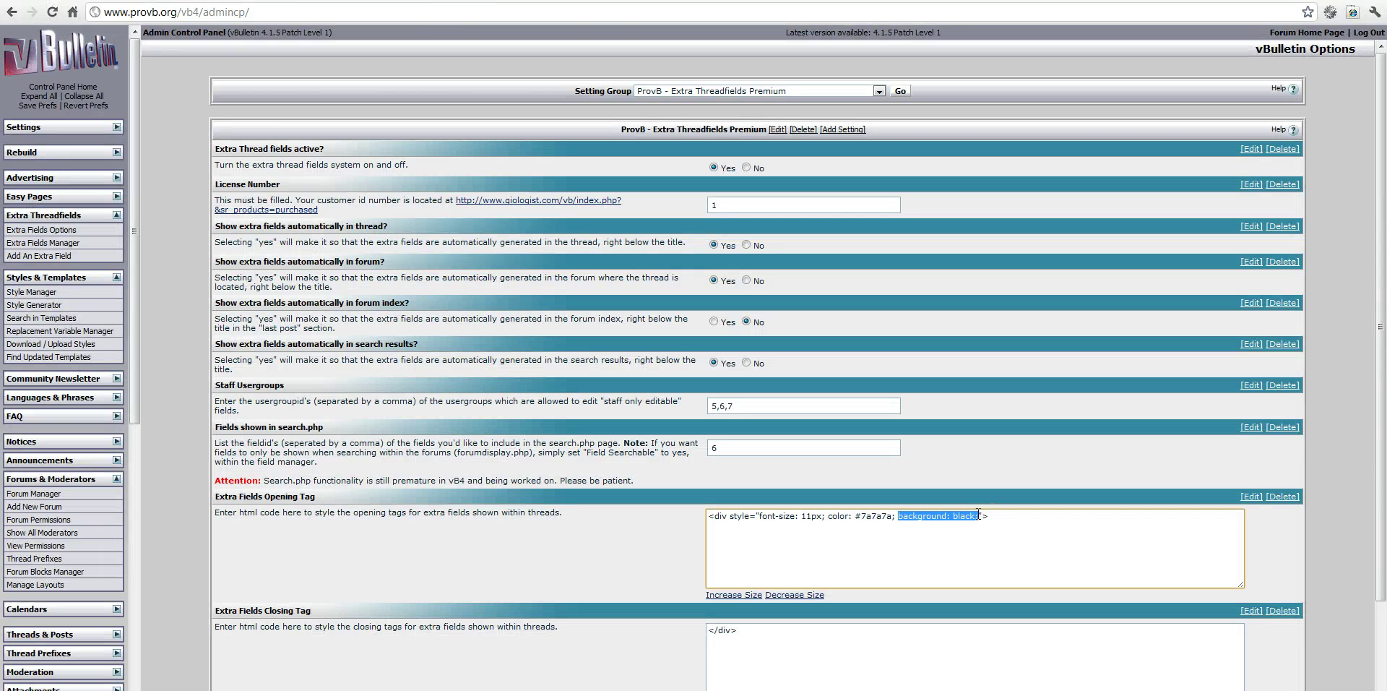
key("Delete")
scroll(978, 513, "down", 2)
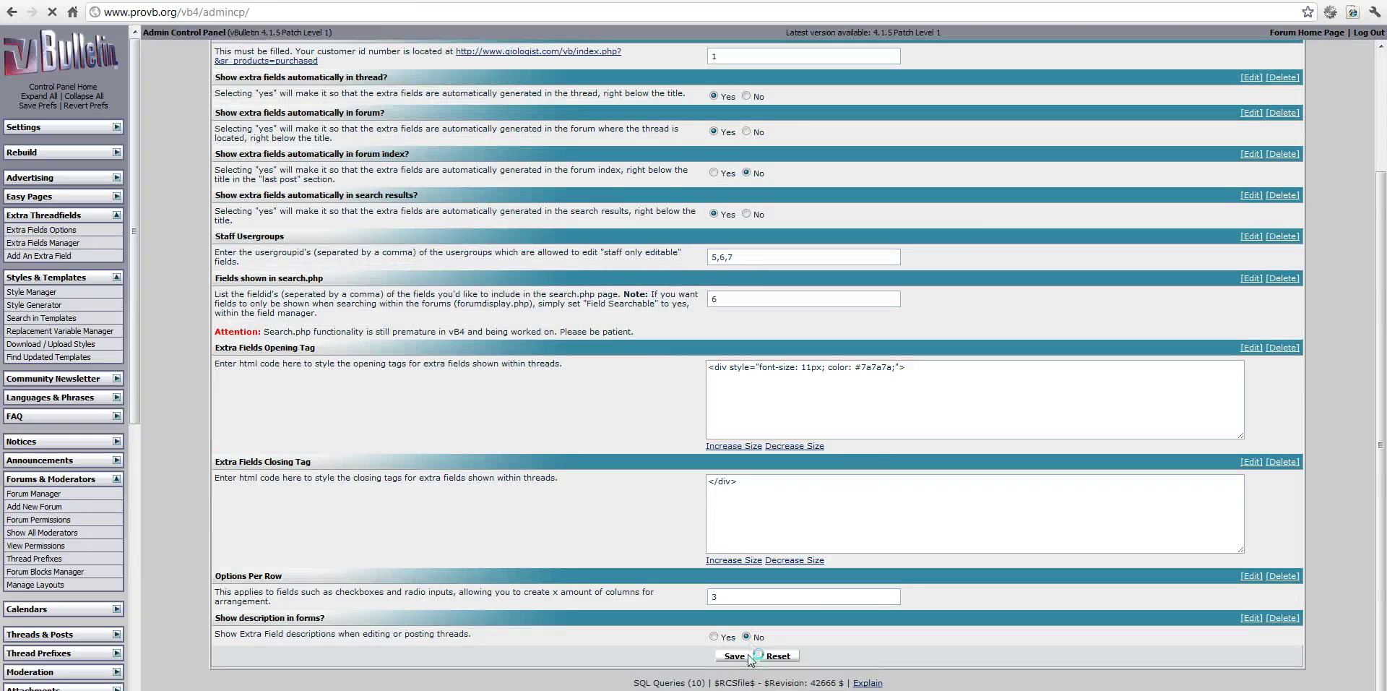
left_click(748, 653)
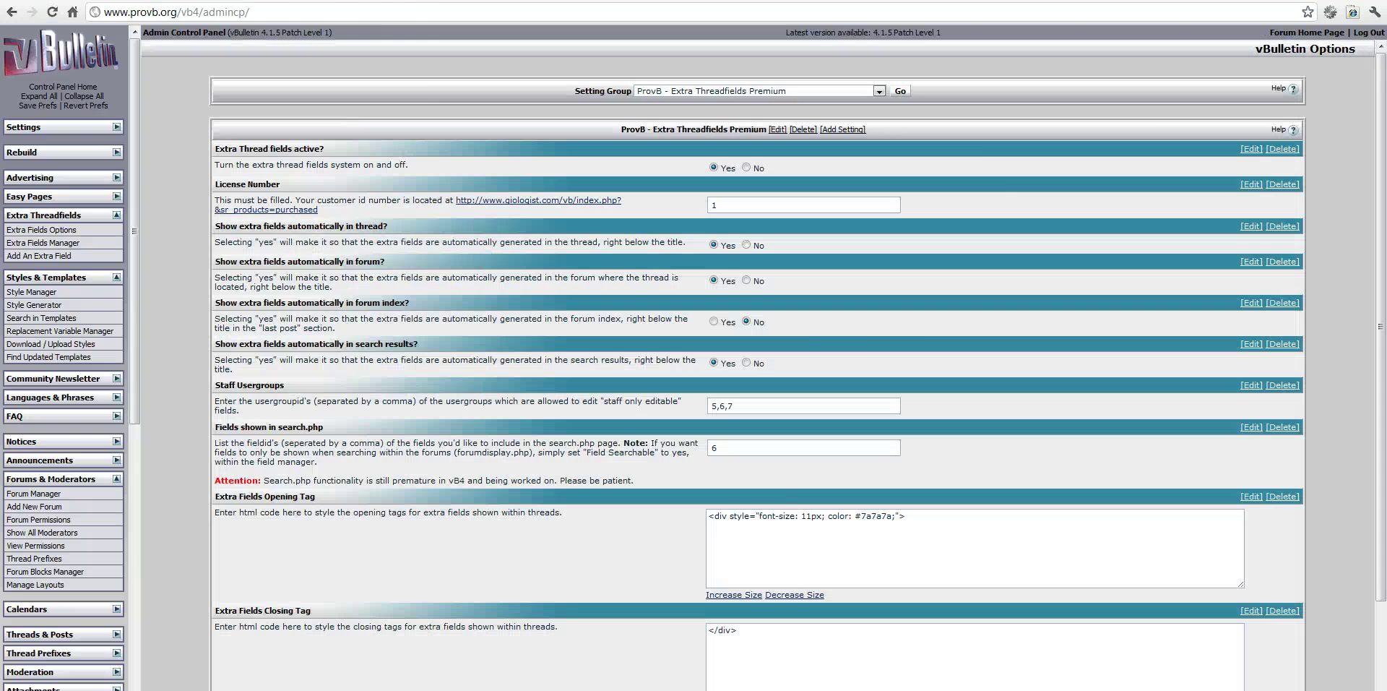
key("ctrl+Tab")
left_click(52, 12)
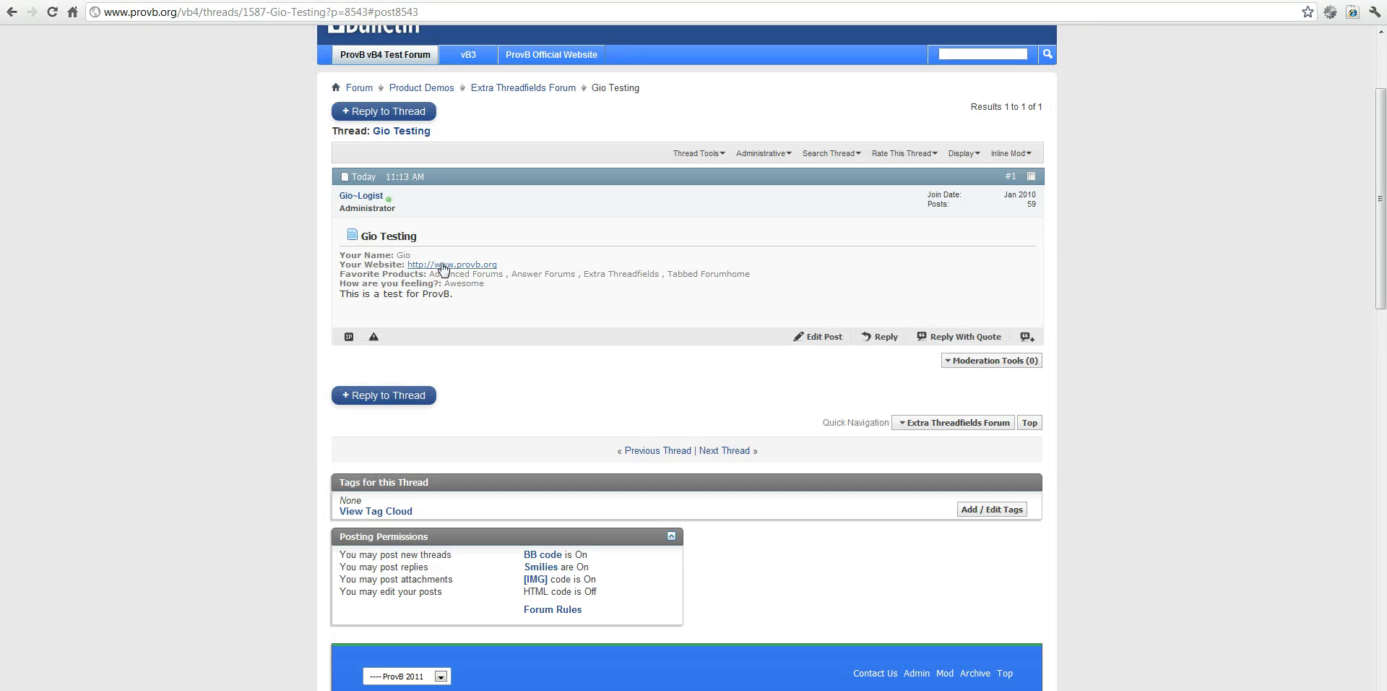
Follow the Your Website link in the test thread and return to the Extra Threadfields Forum's thread list
left_click(444, 268)
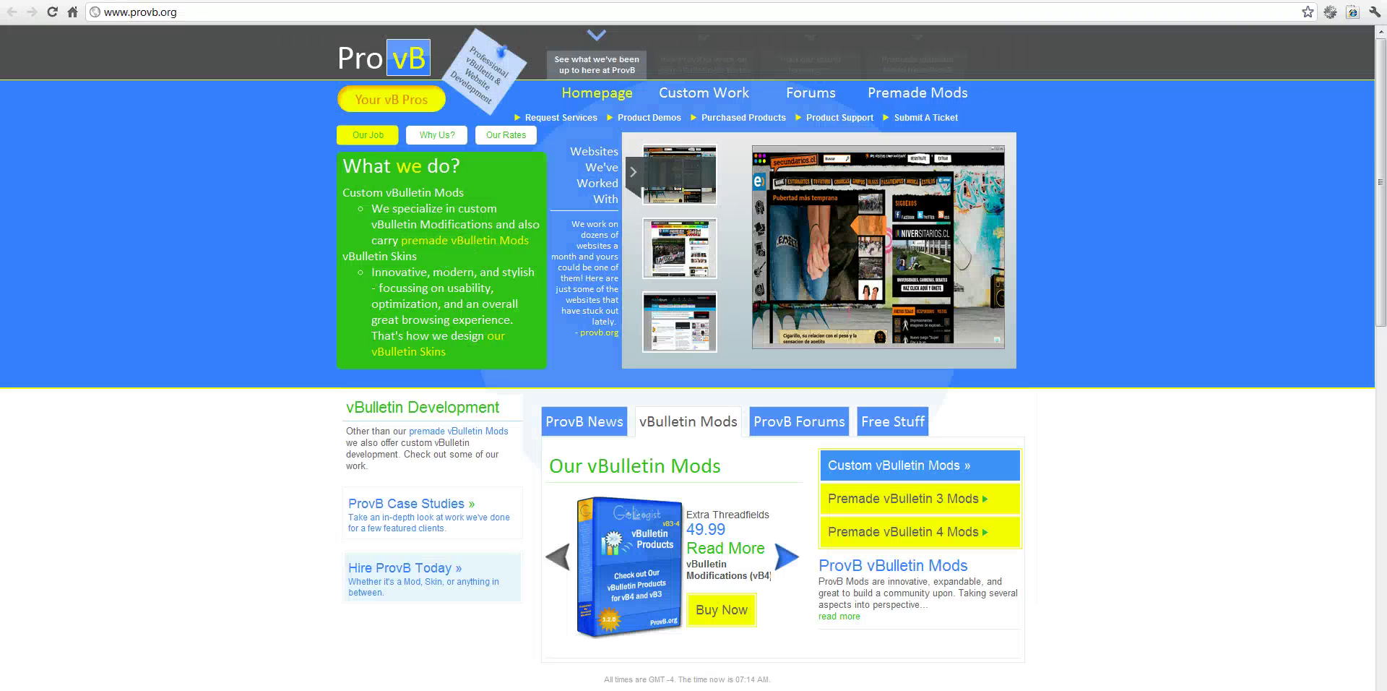
key("alt+Left")
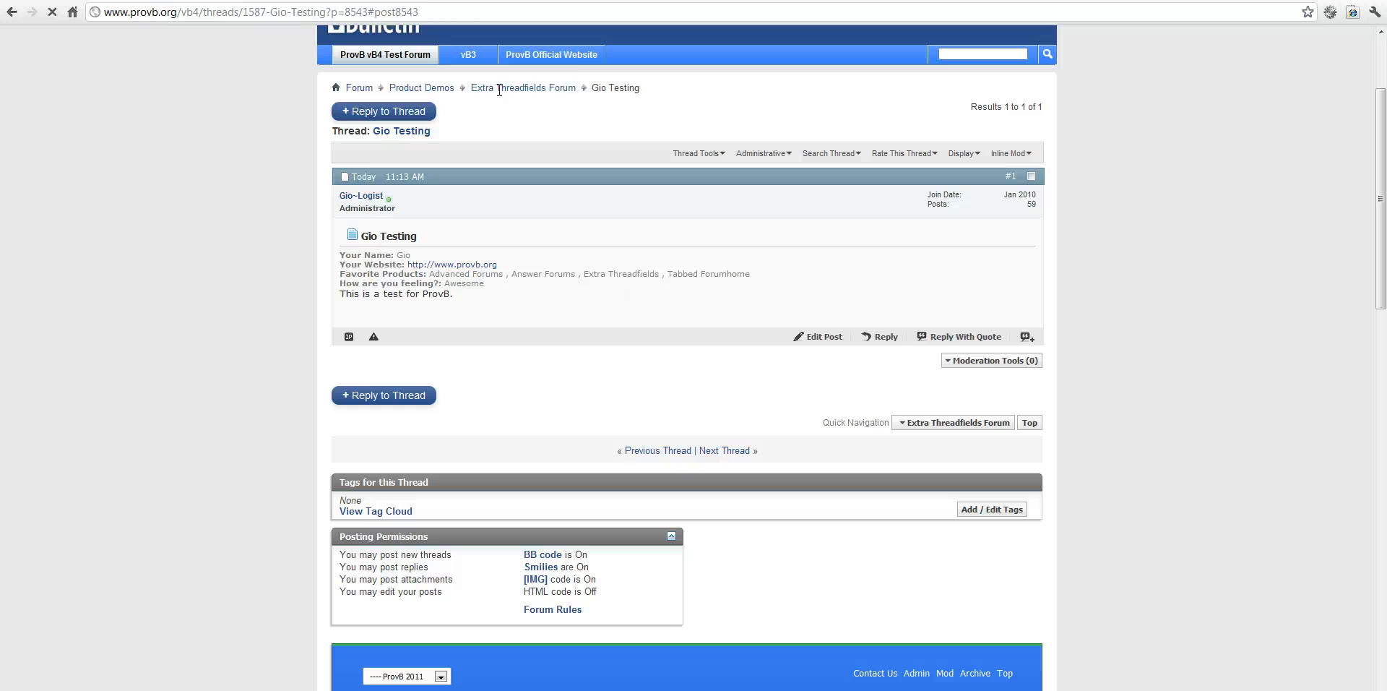
key("alt+Left")
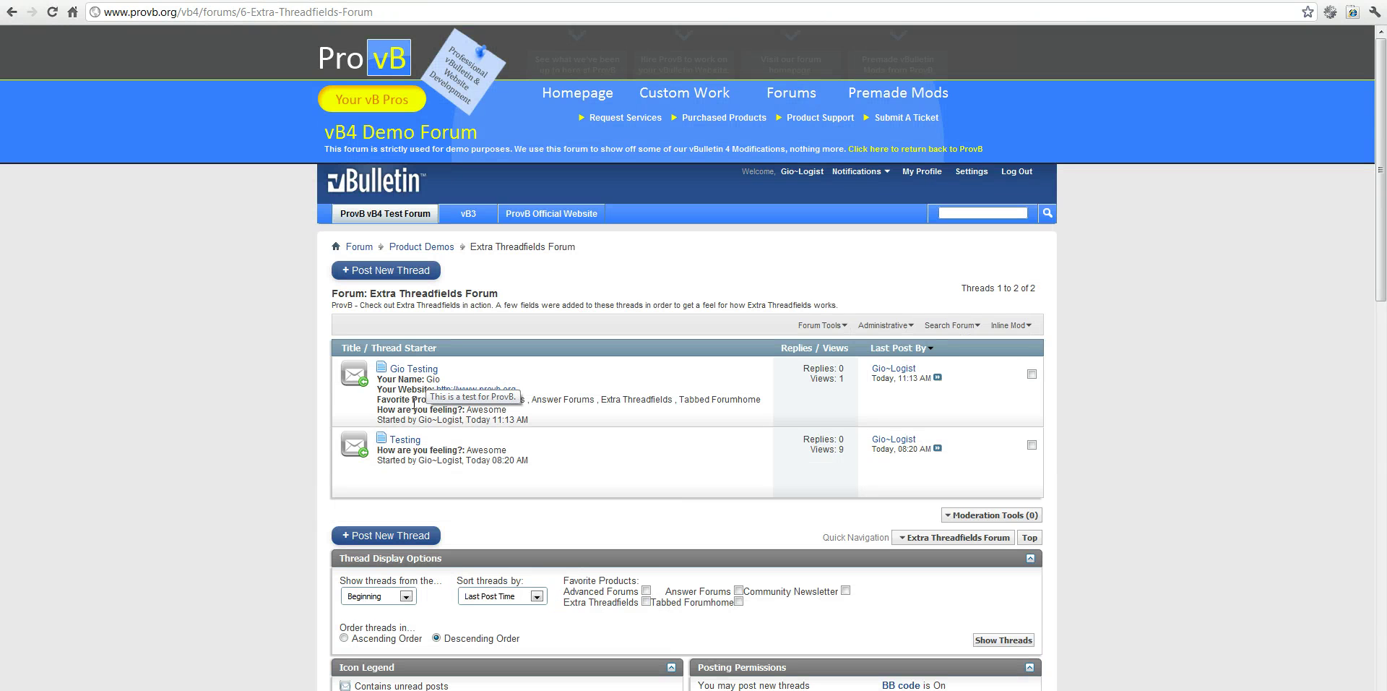
Open the Testing thread's post in the advanced editor to reach its extra fields
left_click(402, 439)
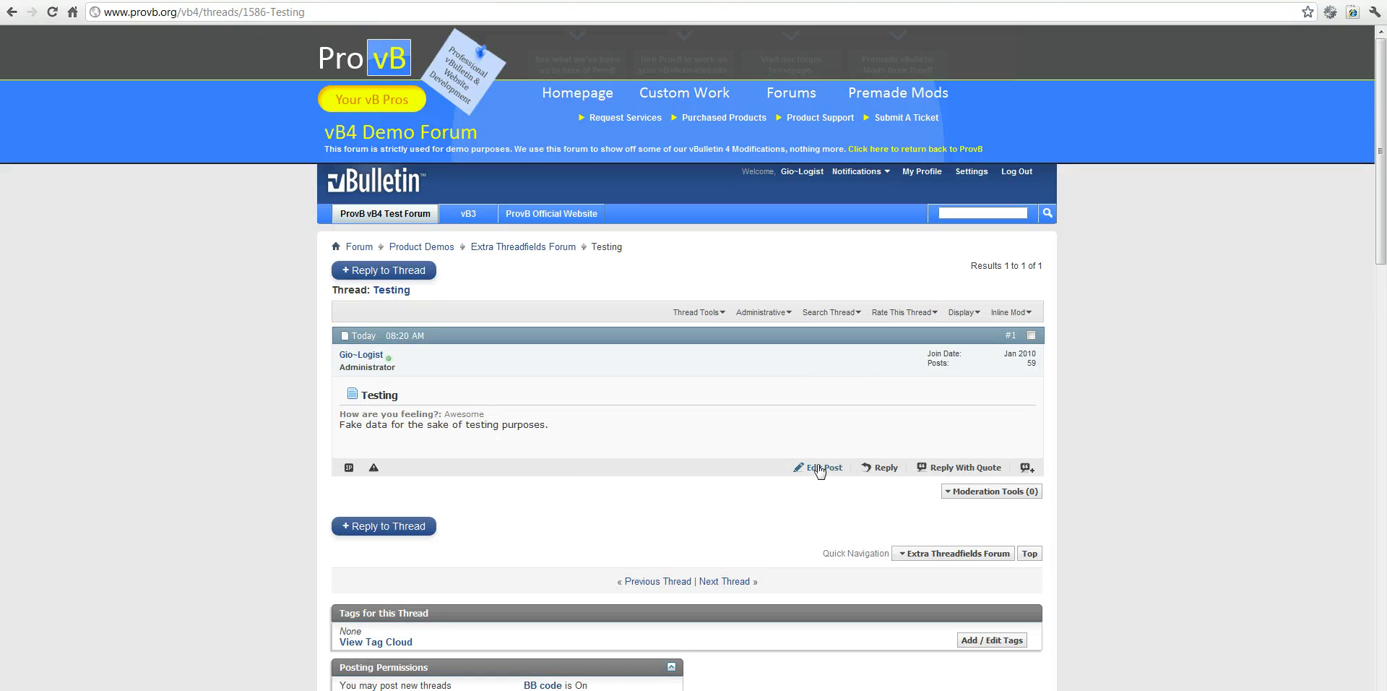
left_click(820, 468)
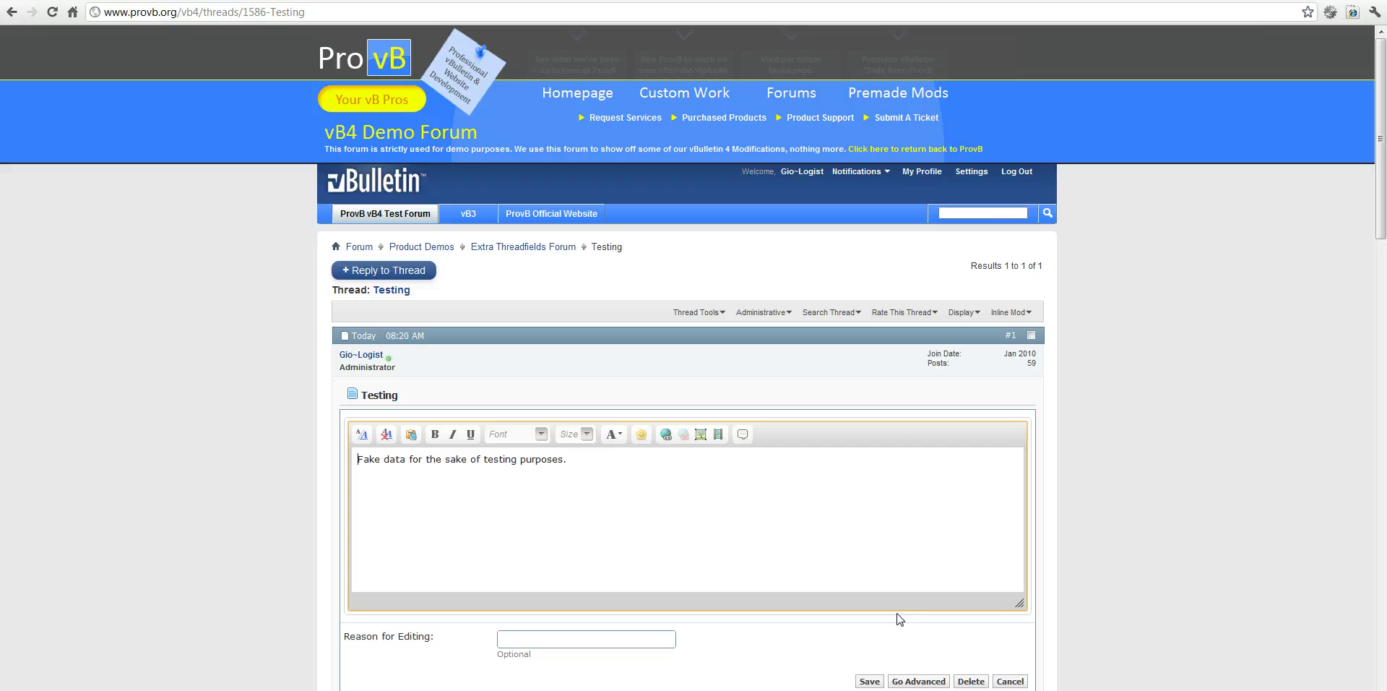
left_click(917, 681)
scroll(549, 410, "down", 3)
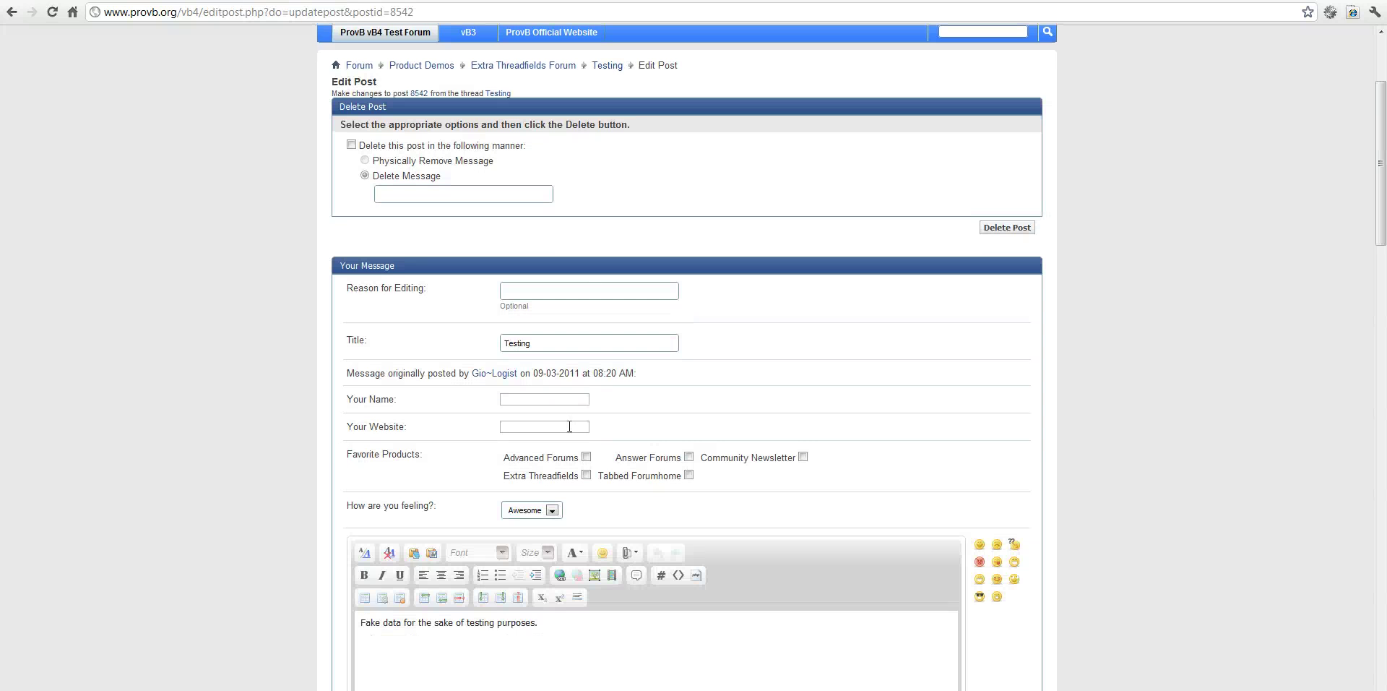
Enter the poster's first name as Your Name and tick Advanced Forums and Extra Threadfields as favorite products
left_click(578, 401)
type("G")
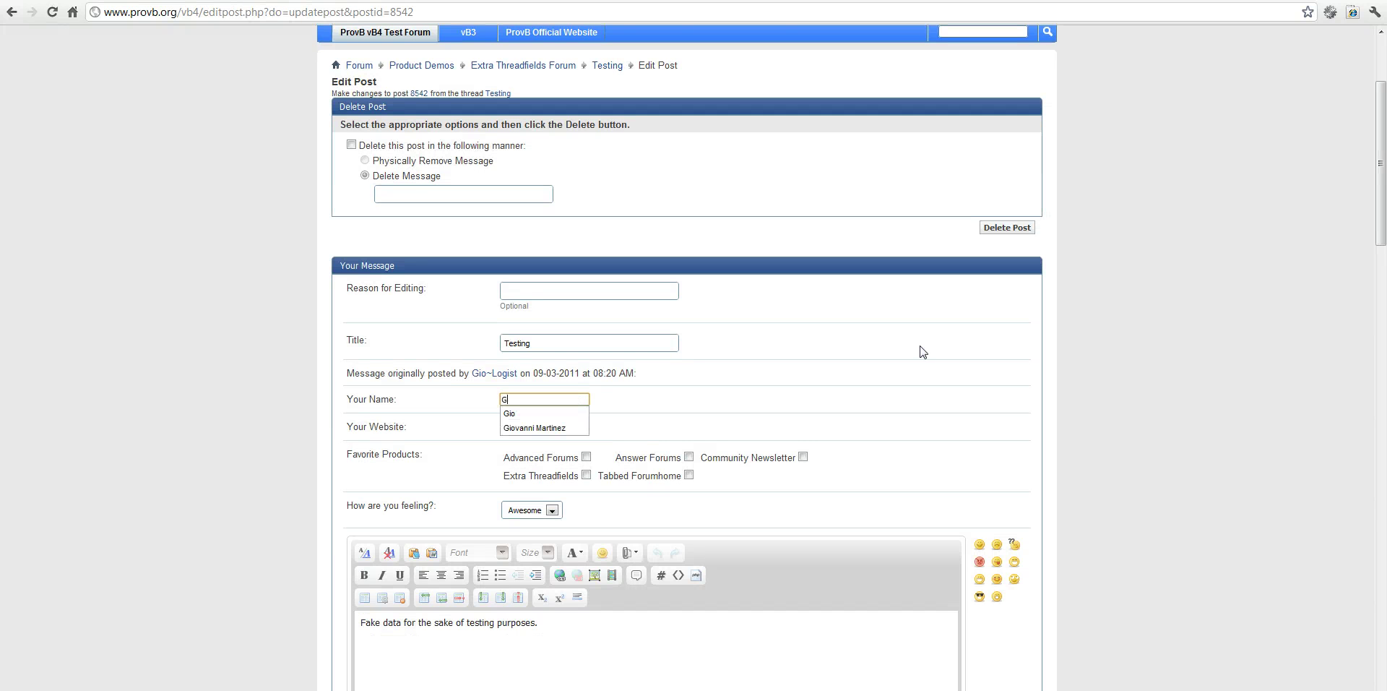
type("io")
left_click(916, 348)
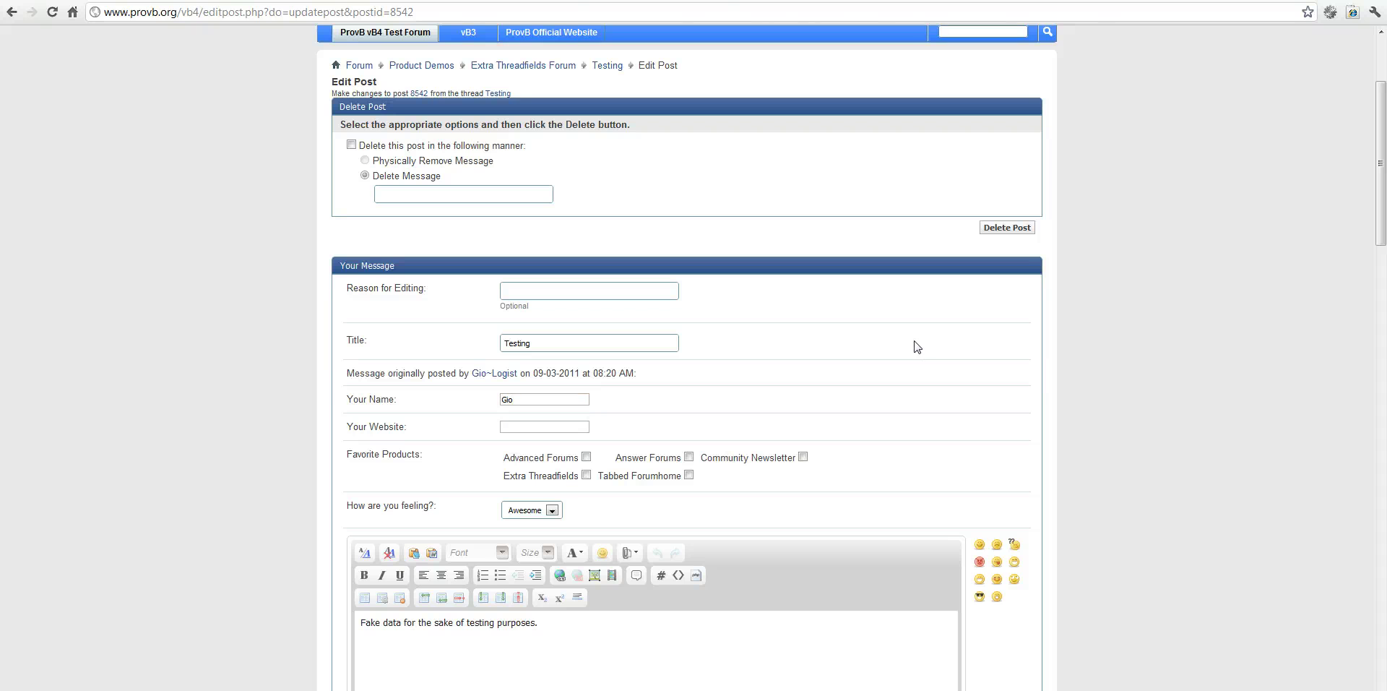
left_click(587, 457)
left_click(586, 474)
left_click(567, 427)
type("htt")
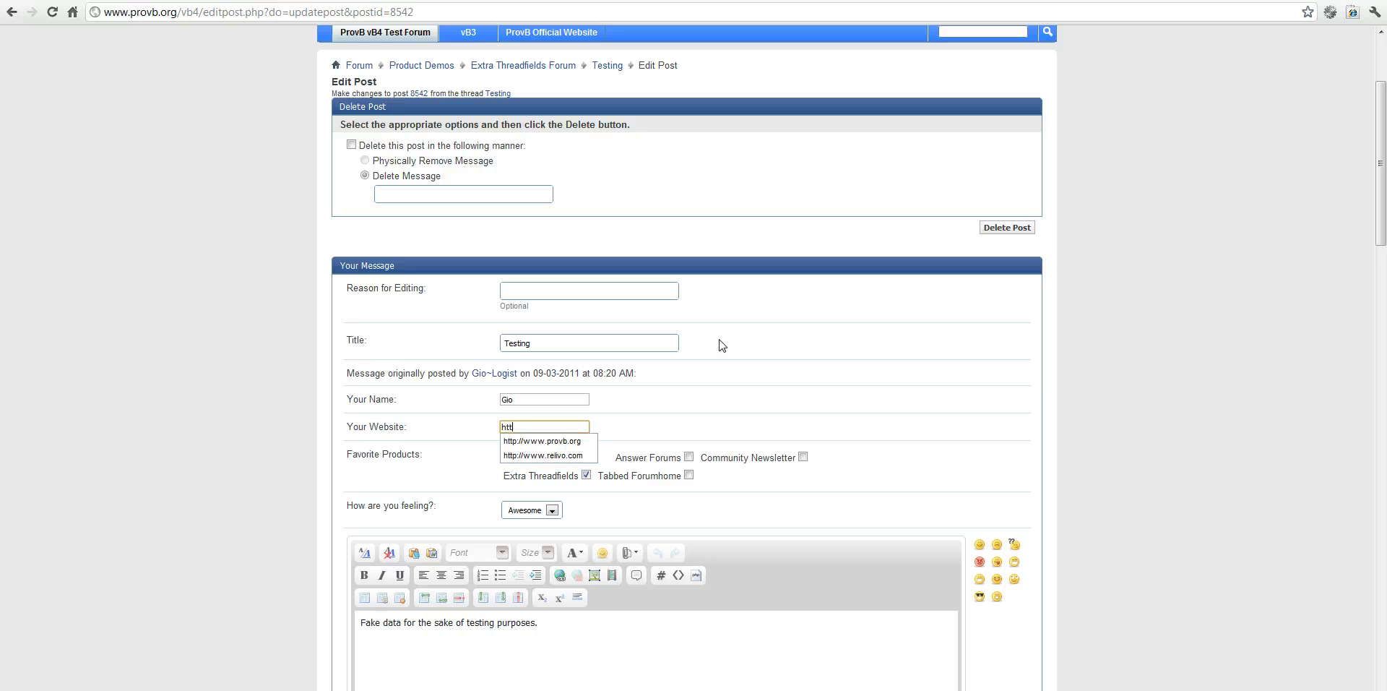
type("p")
key("Down")
key("Return")
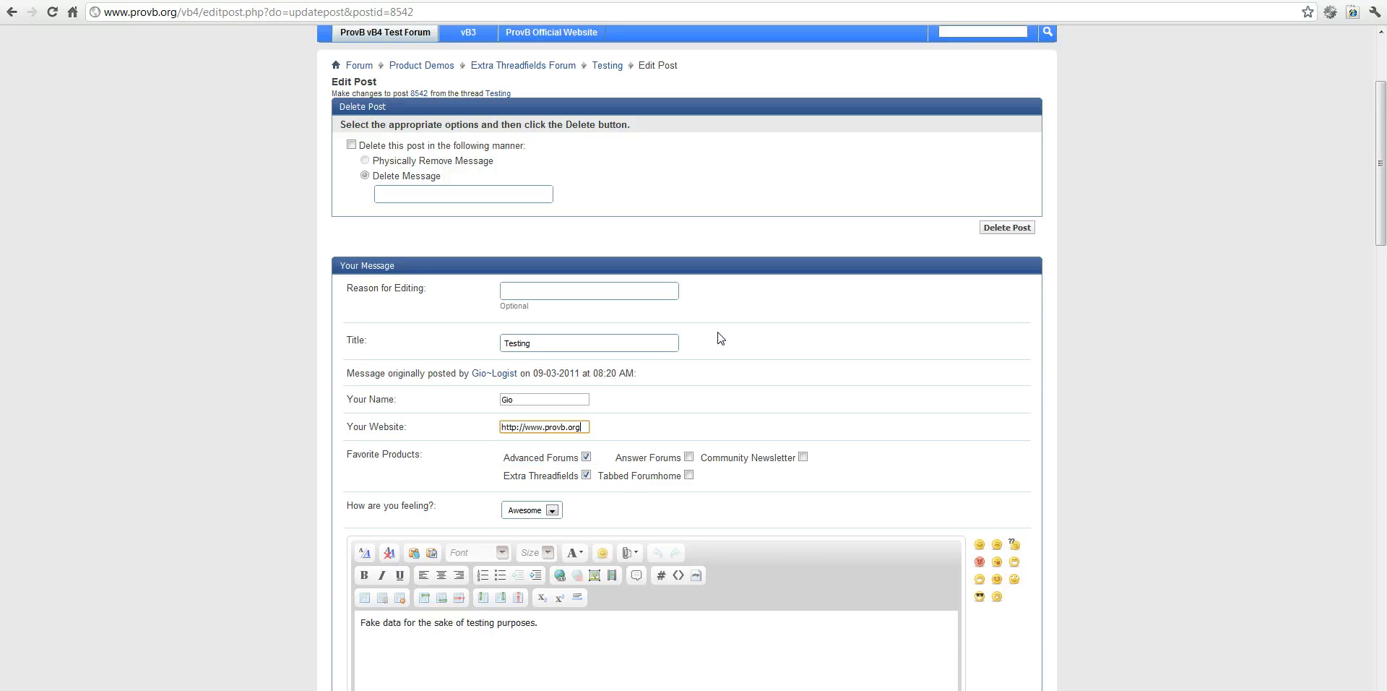
scroll(716, 338, "down", 7)
left_click(899, 648)
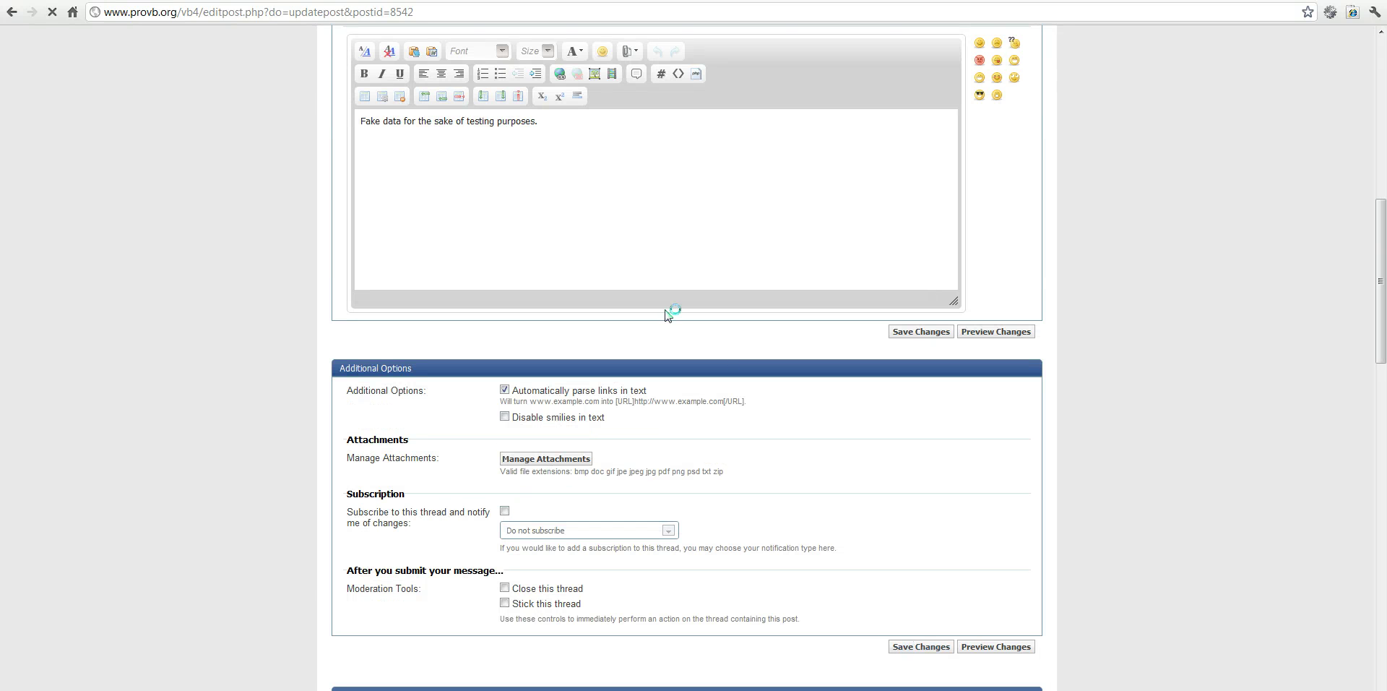
scroll(643, 328, "up", 4)
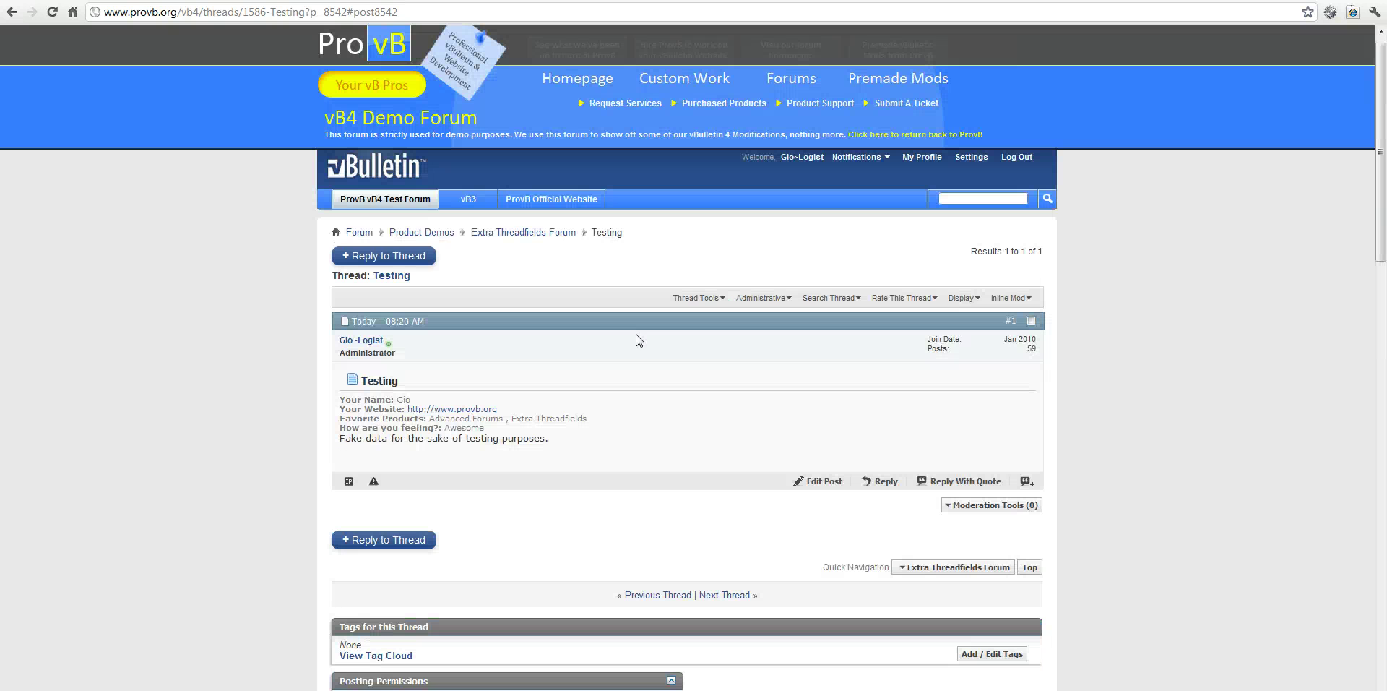
Return to the Extra Threadfields Forum and examine the fields shown under its threads and in Thread Display Options
left_click(534, 234)
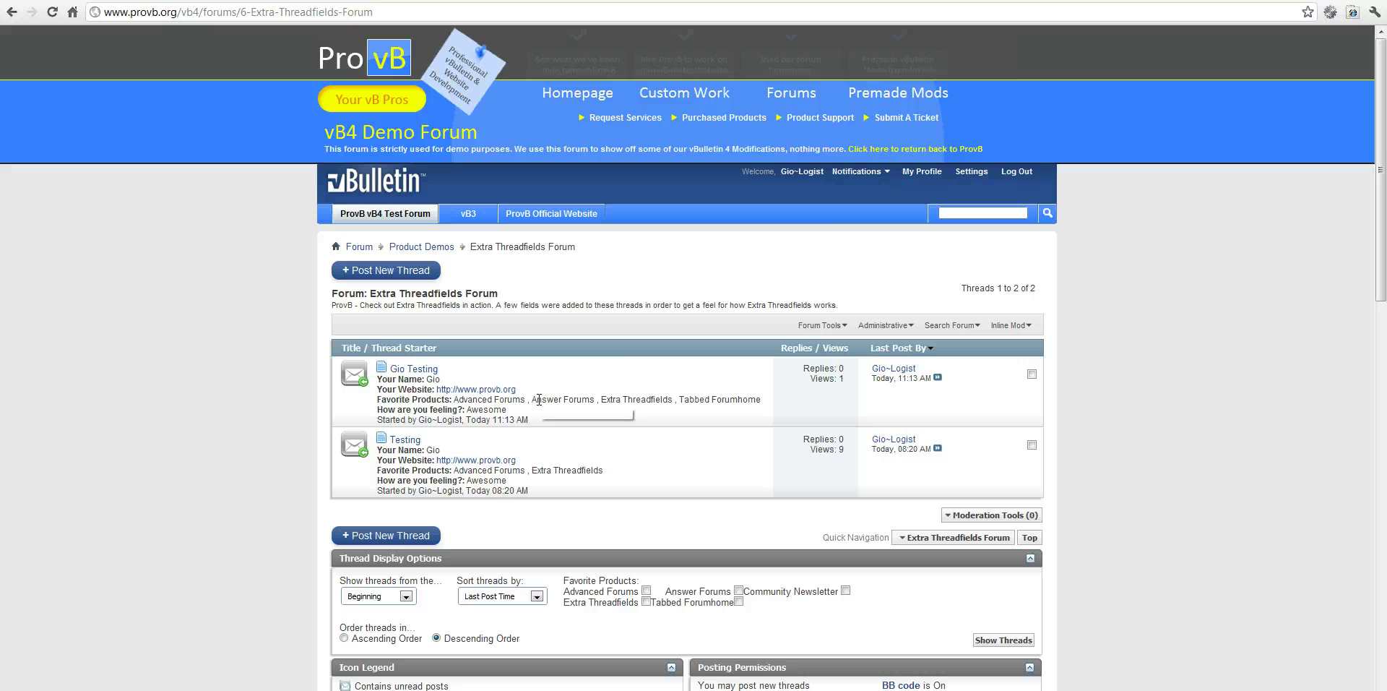
scroll(628, 401, "down", 3)
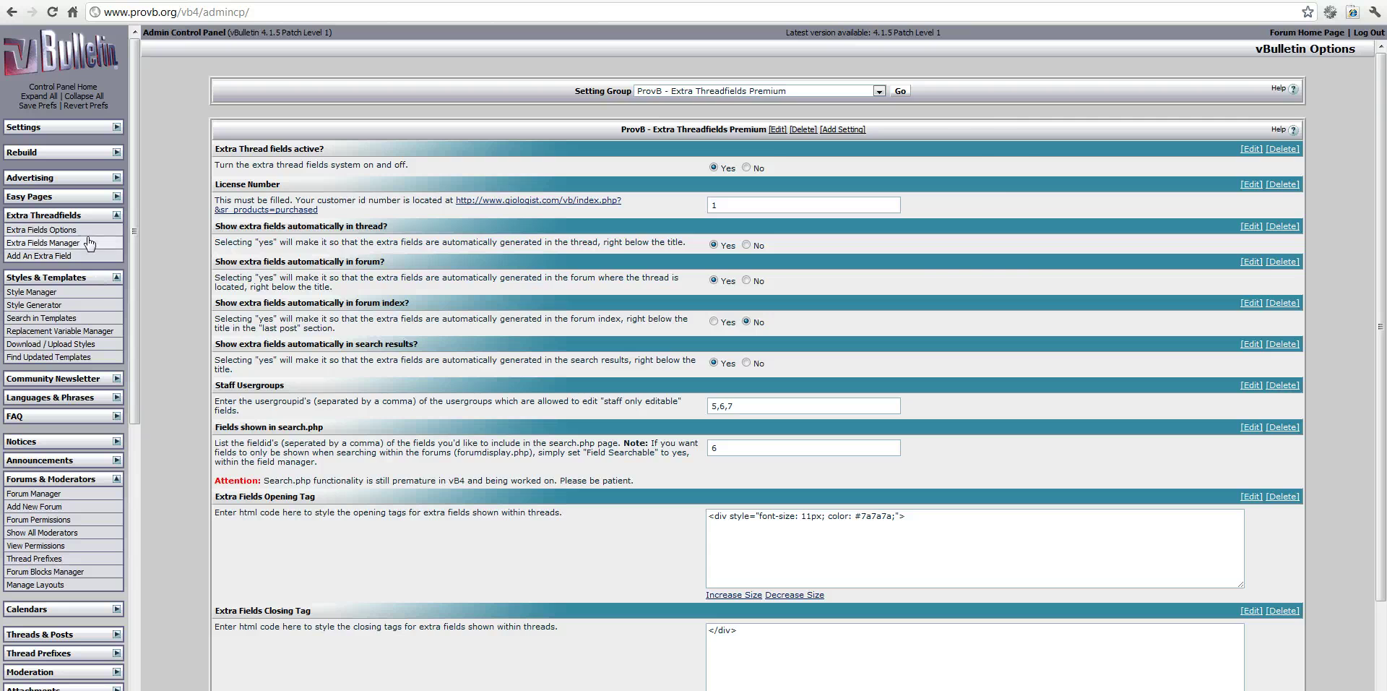
Open a field from the Extra Fields Manager, and filter the Extra Threadfields Forum's threads by the Tabbed Forumhome favorite product
left_click(43, 243)
left_click(280, 195)
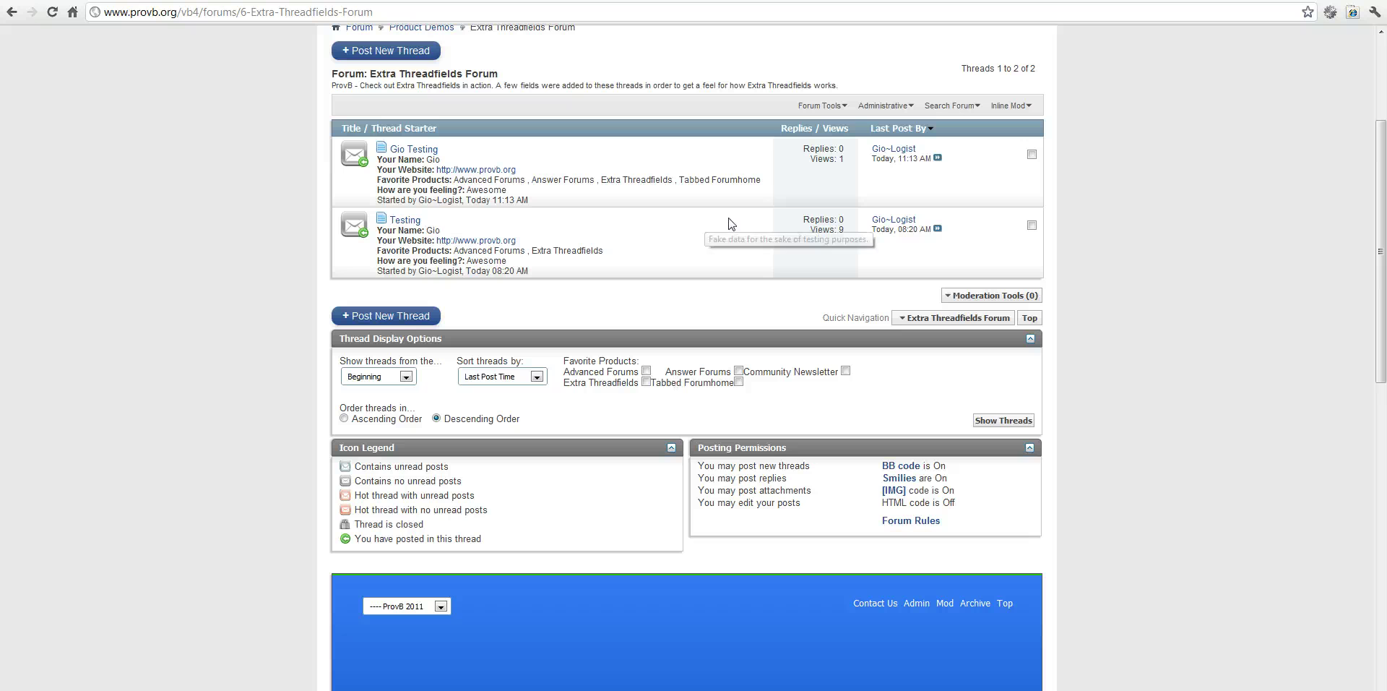
left_click(1004, 420)
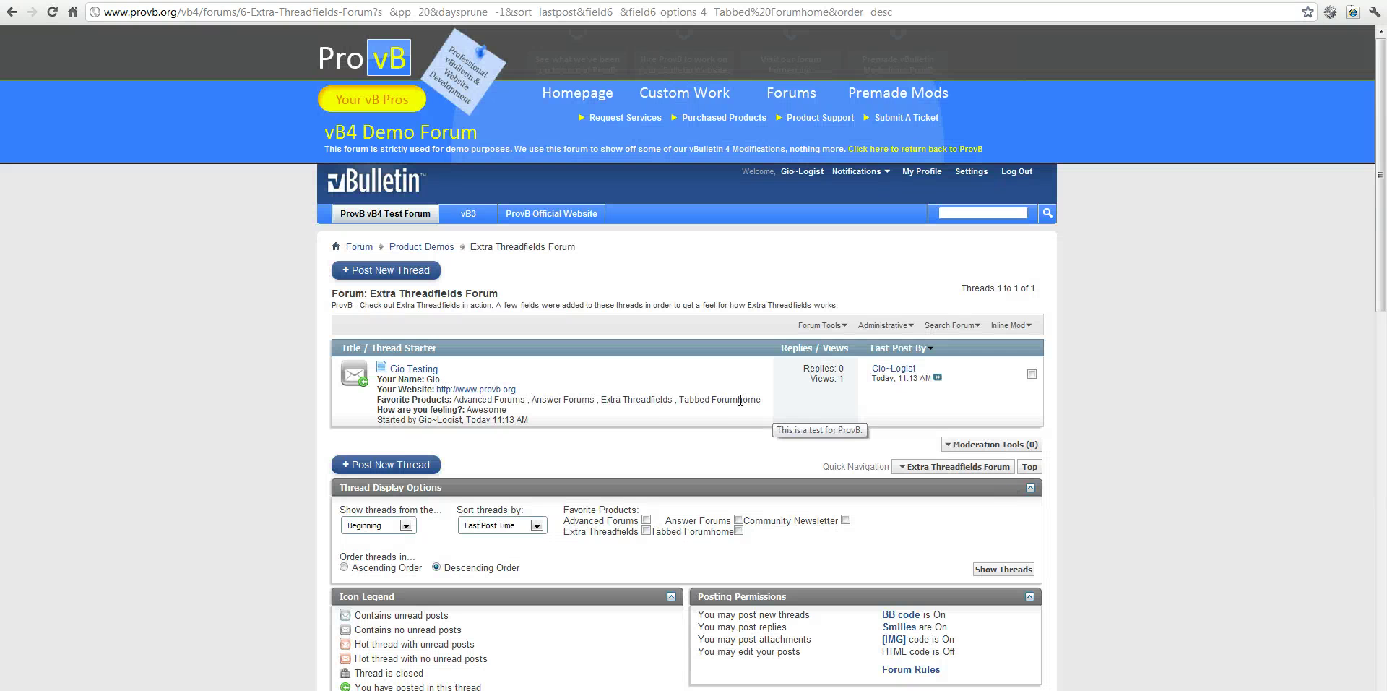
Return to the unfiltered Extra Threadfields Forum and filter its threads by the Answer Forums favorite product
key("alt+Left")
mouse_move(517, 262)
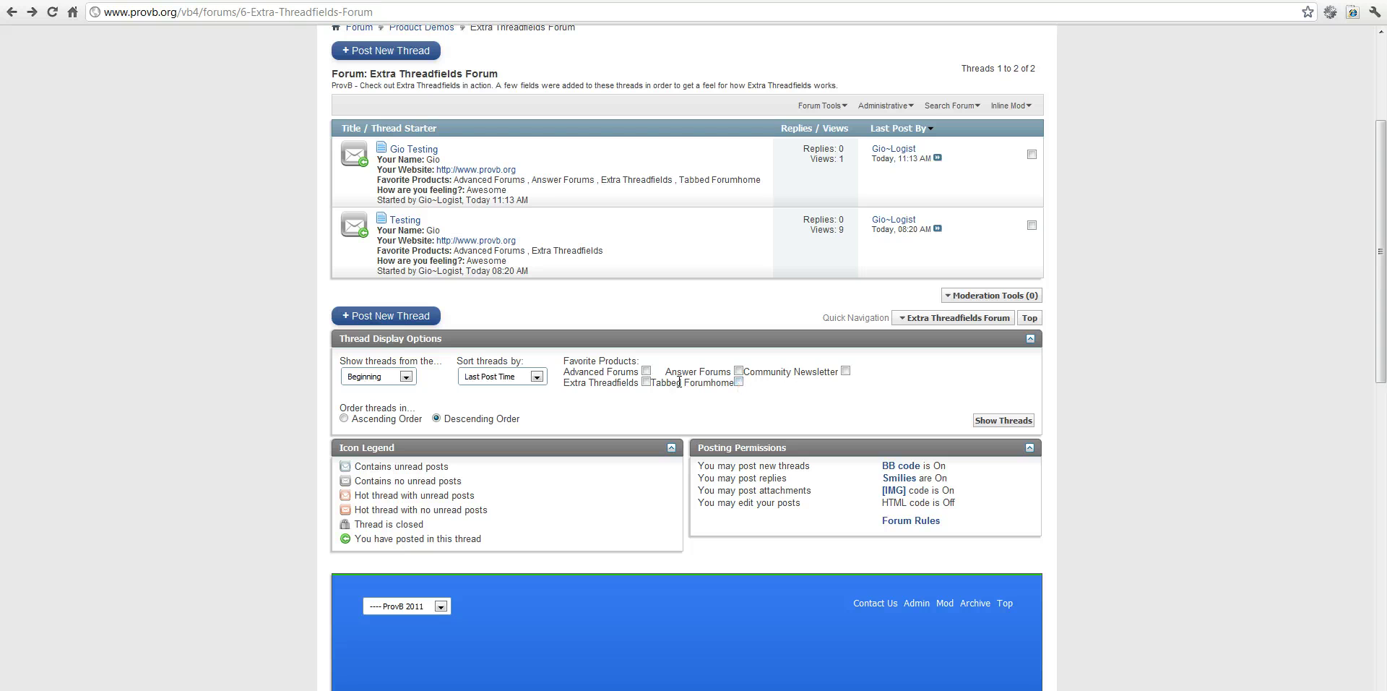
left_click(739, 372)
left_click(1004, 421)
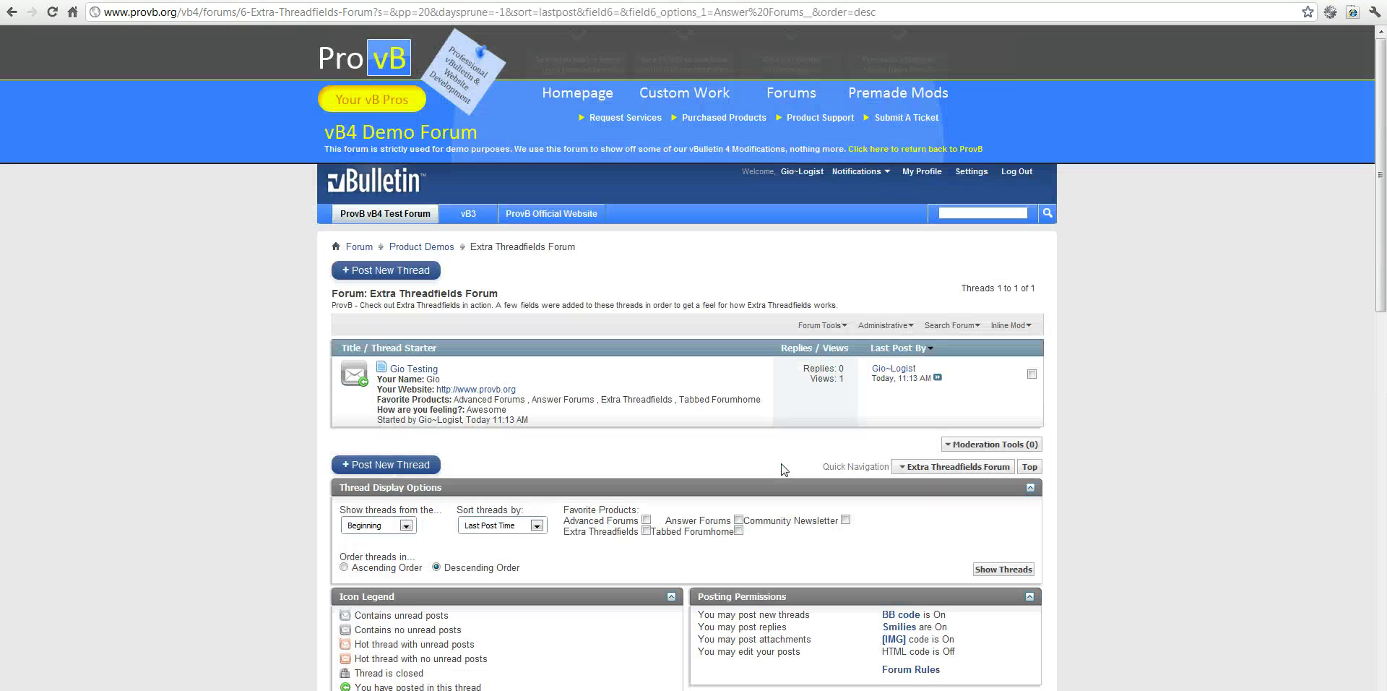
Clear the current filter and show only the threads with the Advanced Forums favorite product
key("alt+Left")
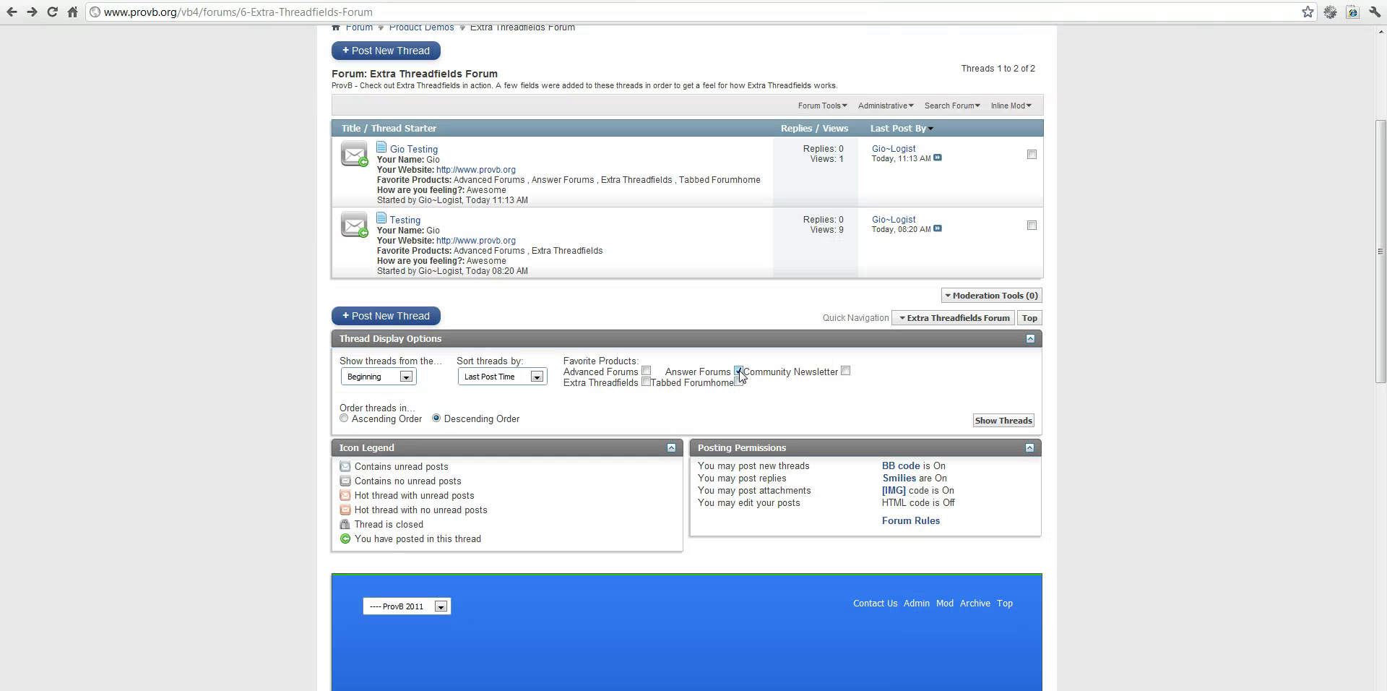
left_click(645, 370)
left_click(991, 421)
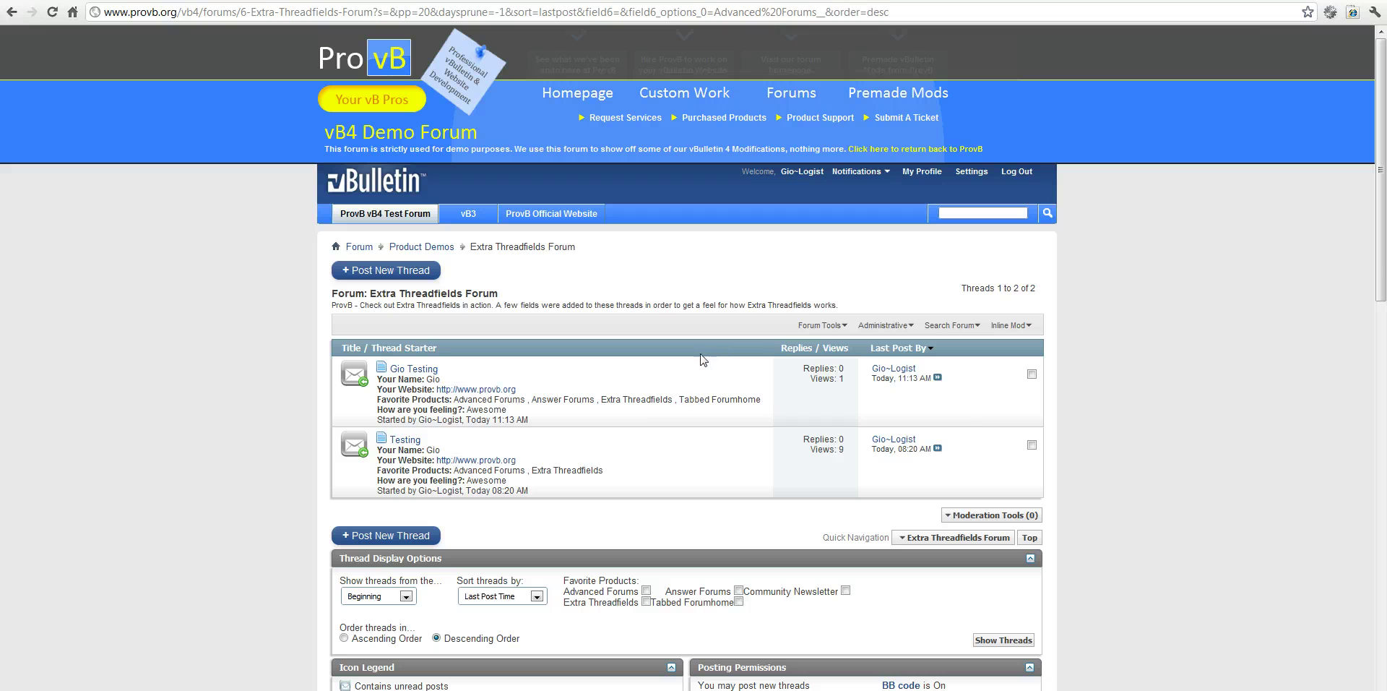
scroll(708, 393, "down", 3)
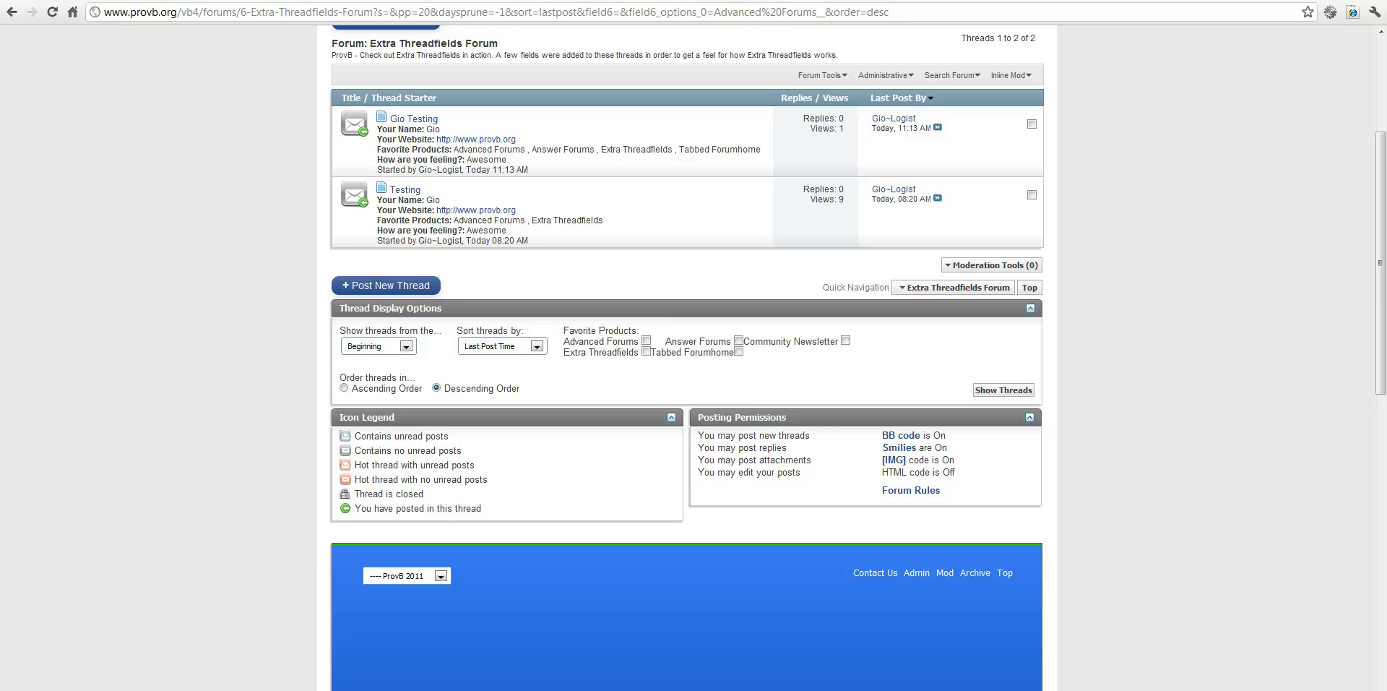
key("ctrl+Tab")
key("ctrl+shift+Tab")
scroll(744, 525, "up", 3)
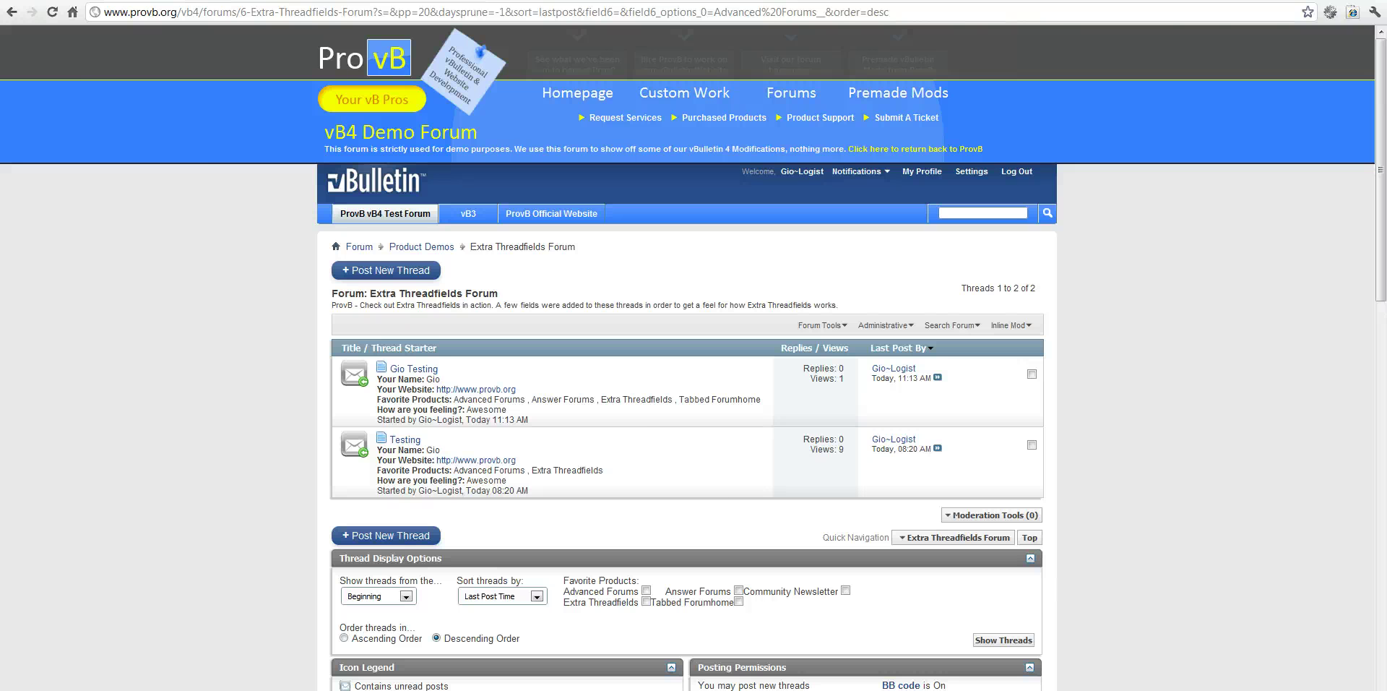
Set the Your Name field's Linkable Field option to Forumdisplay Filtering in the admin control panel and save it
key("ctrl+Tab")
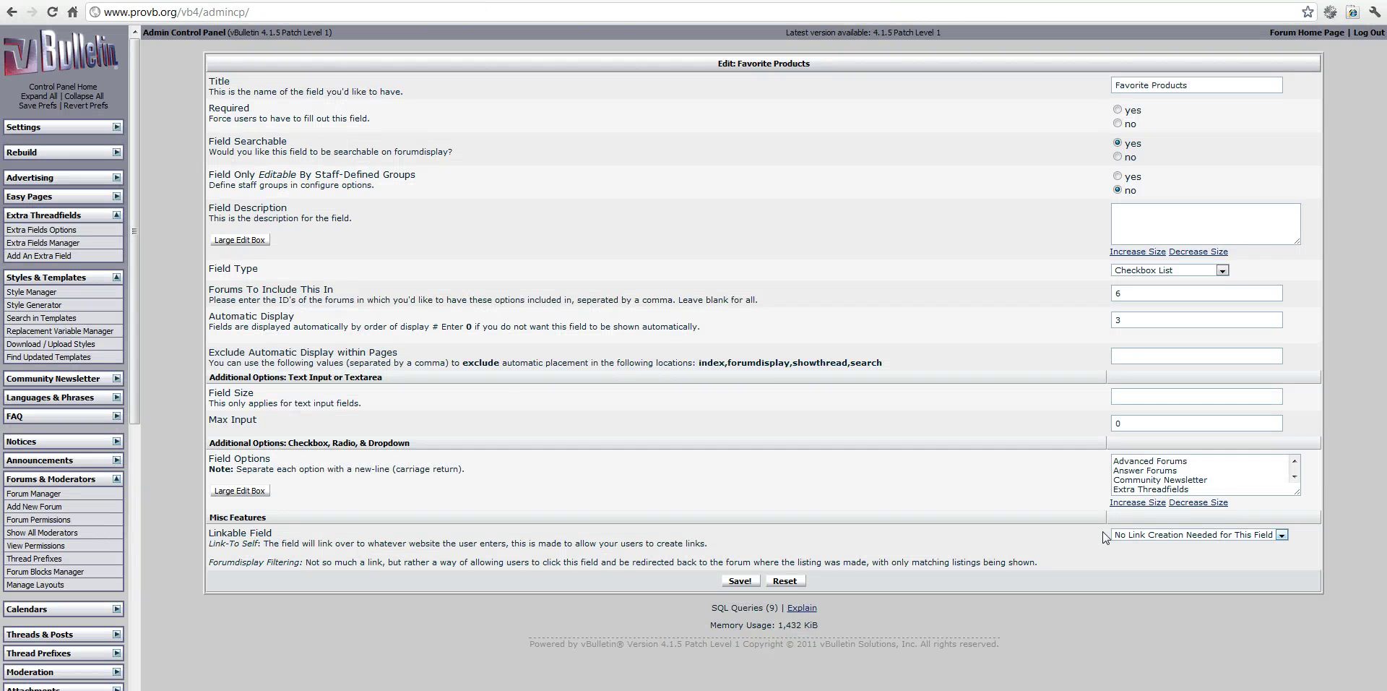
left_click(650, 578)
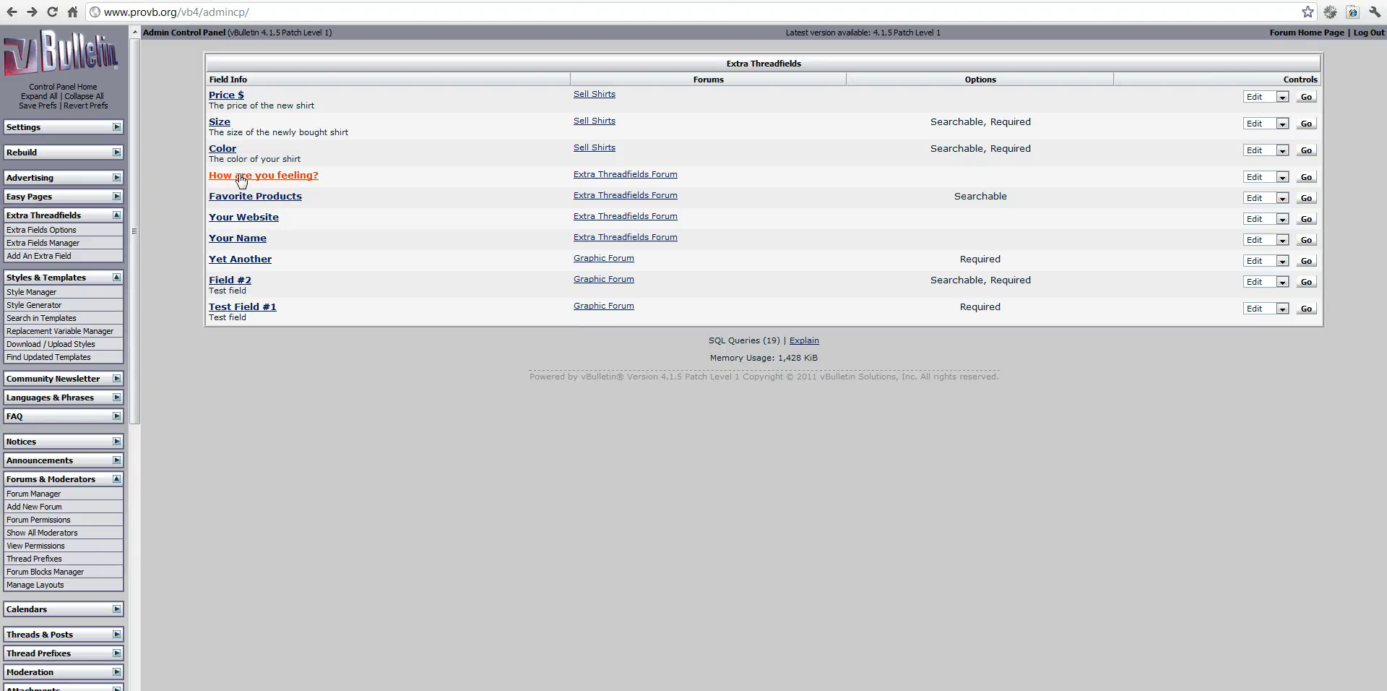
left_click(256, 241)
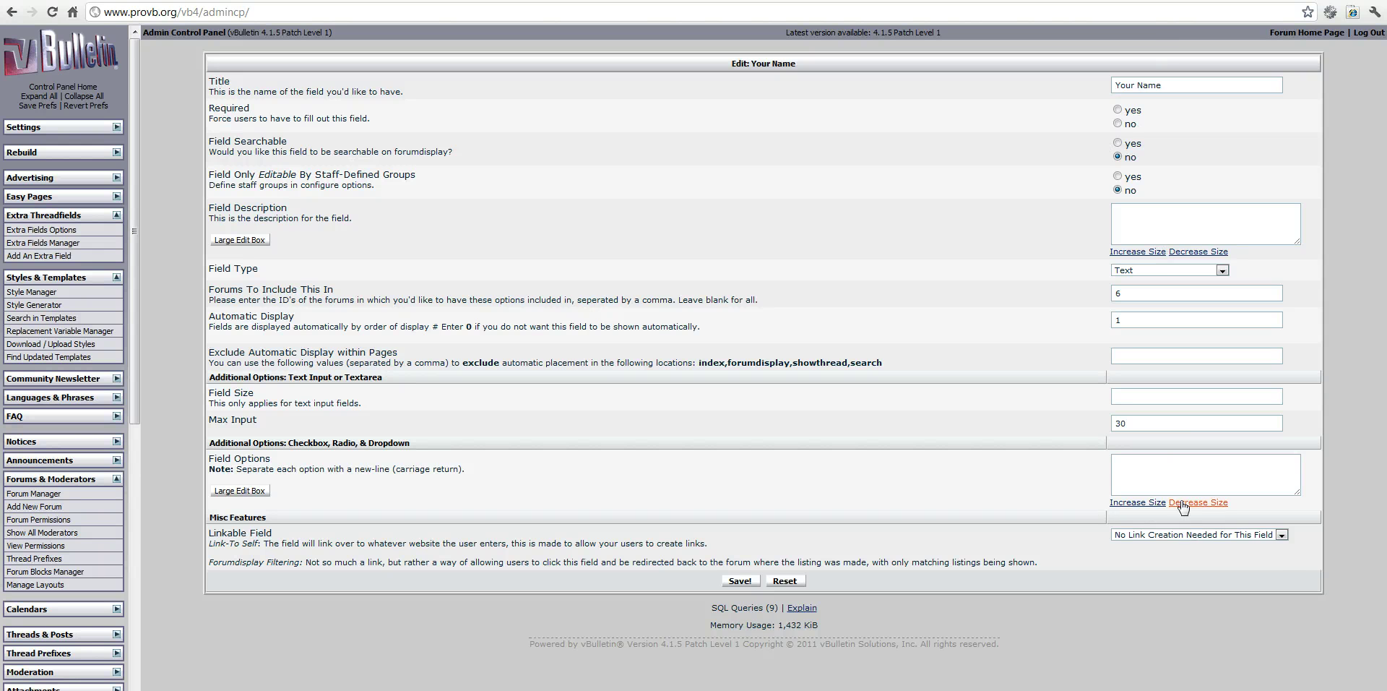
left_click(1185, 538)
left_click(1188, 567)
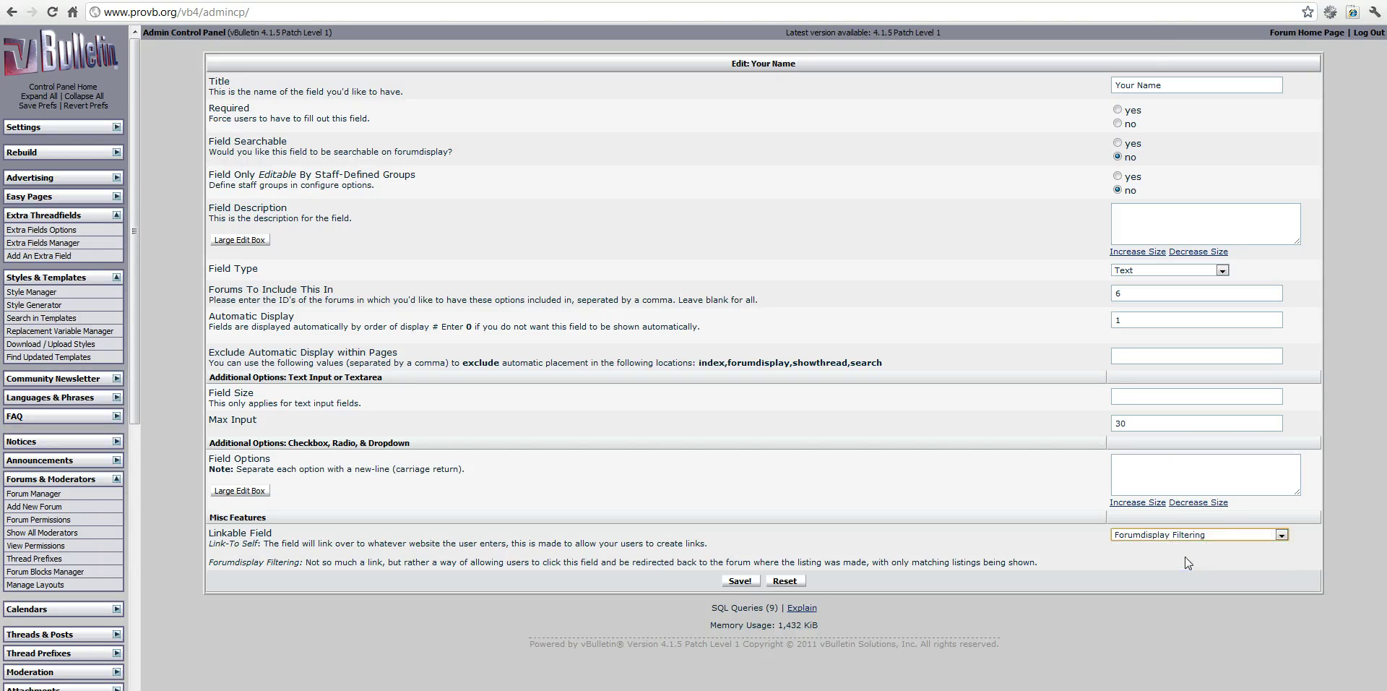
left_click(727, 581)
Filter the Extra Threadfields Forum through the first thread's linked Your Name value and examine the field4 parameter in the URL
key("ctrl+Tab")
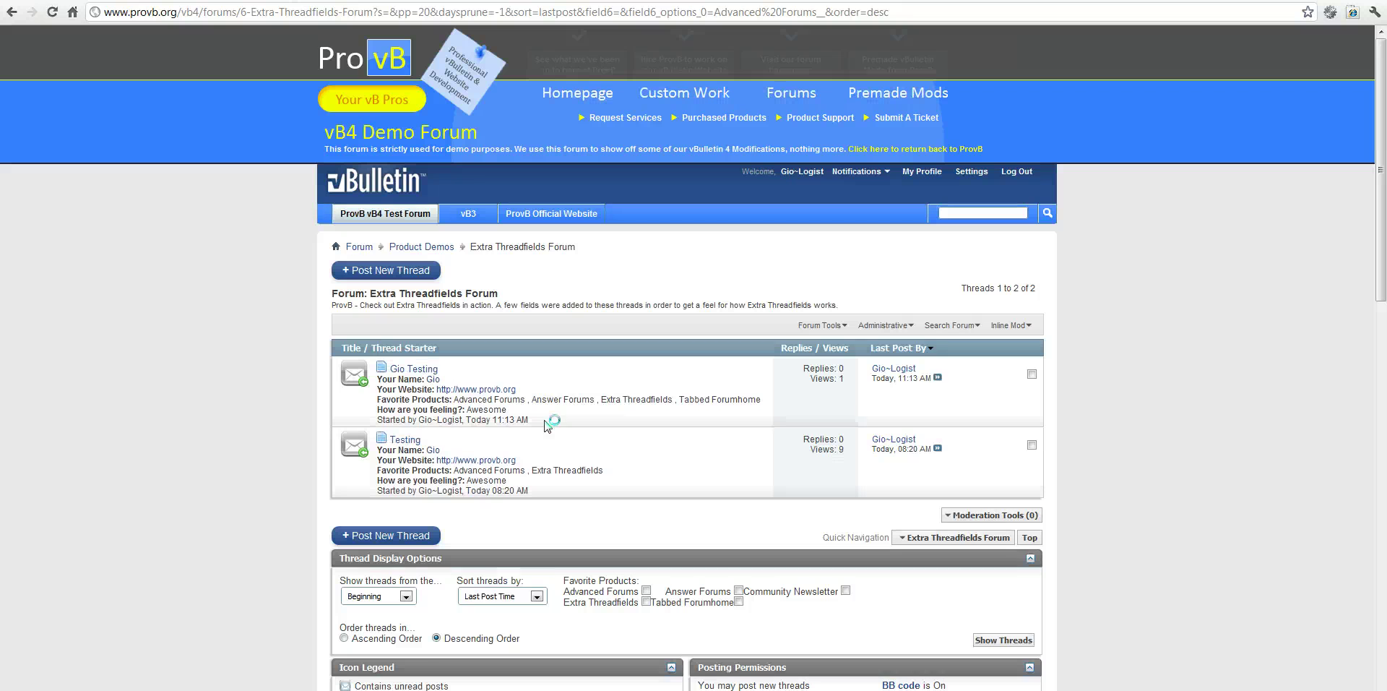
left_click(433, 380)
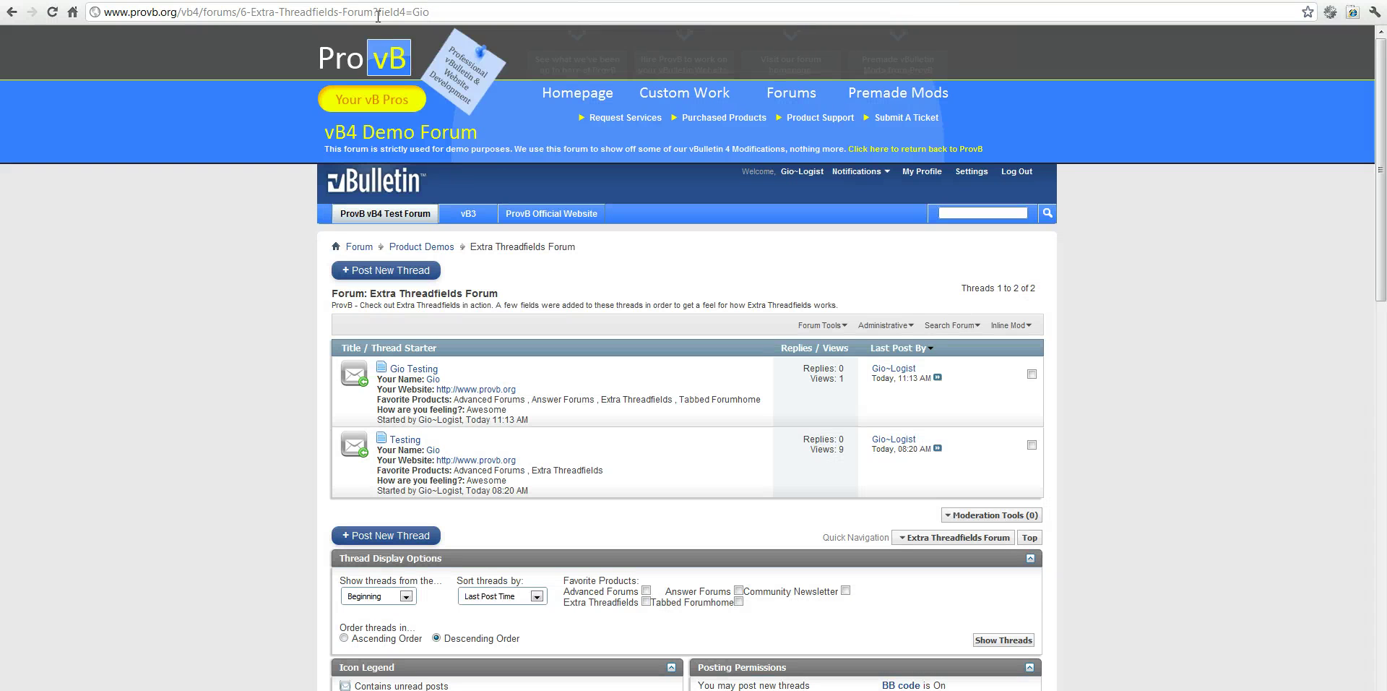
left_click_drag(378, 12, 432, 13)
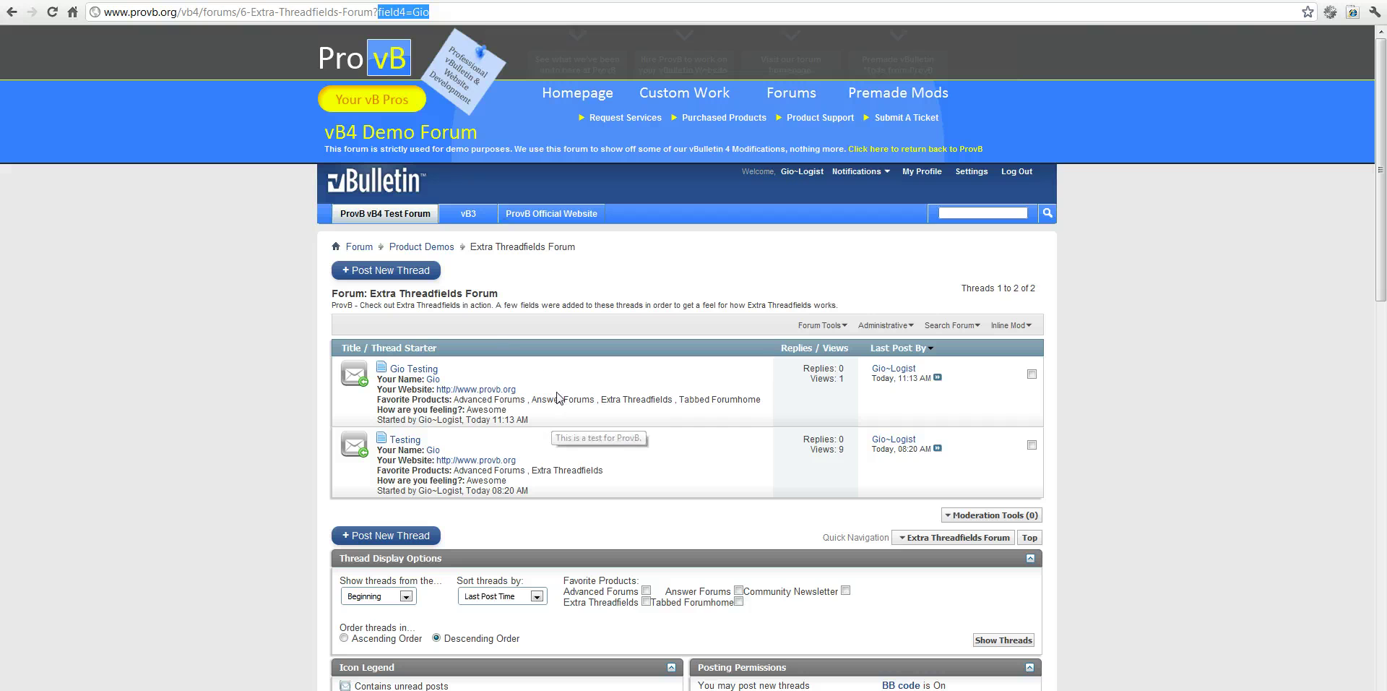
left_click(533, 363)
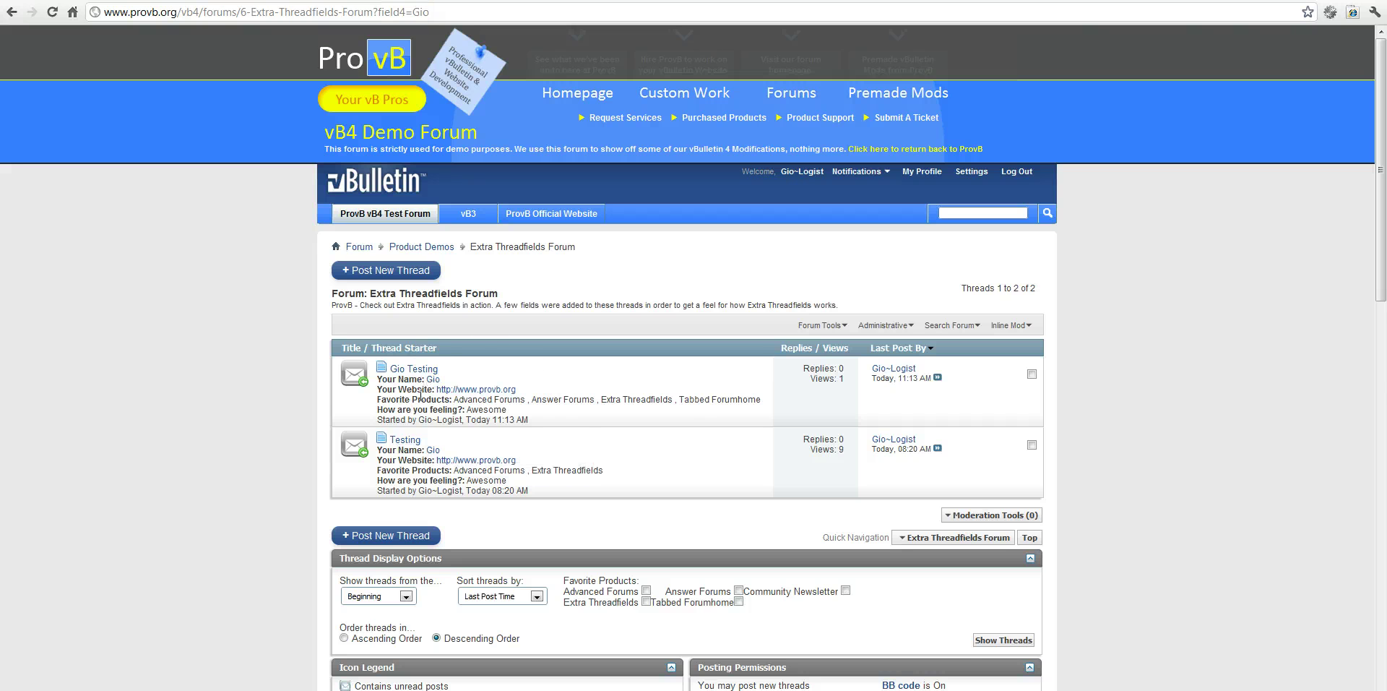
Edit the first thread in the Extra Threadfields Forum, adding ProvB before the first name in Your Name, and save it
double_click(402, 374)
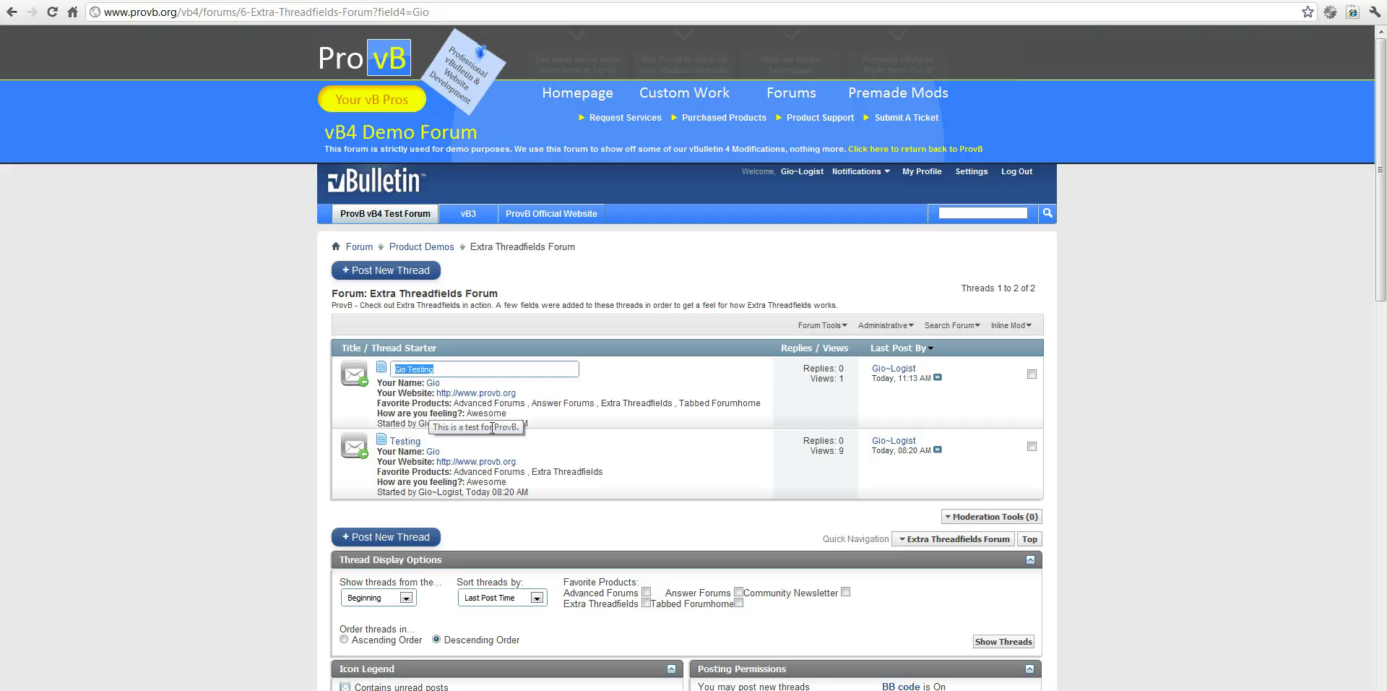
key("Return")
left_click(414, 369)
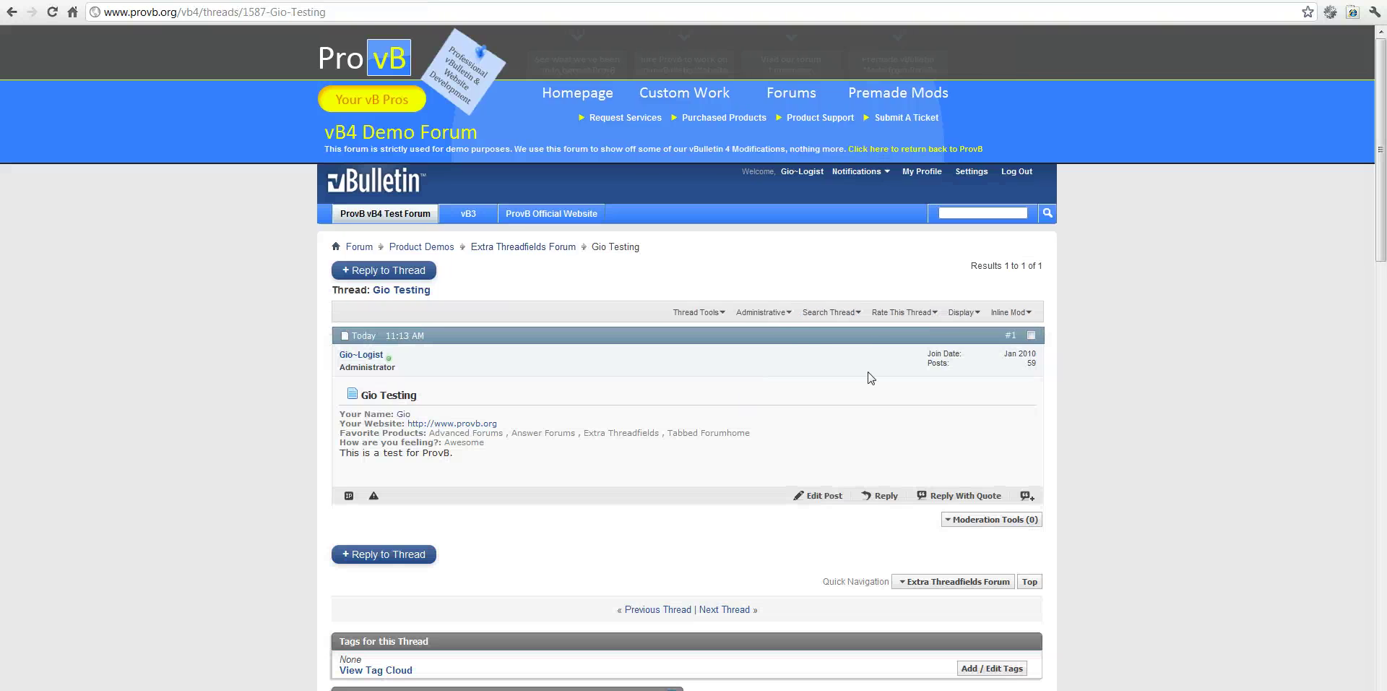
left_click(762, 312)
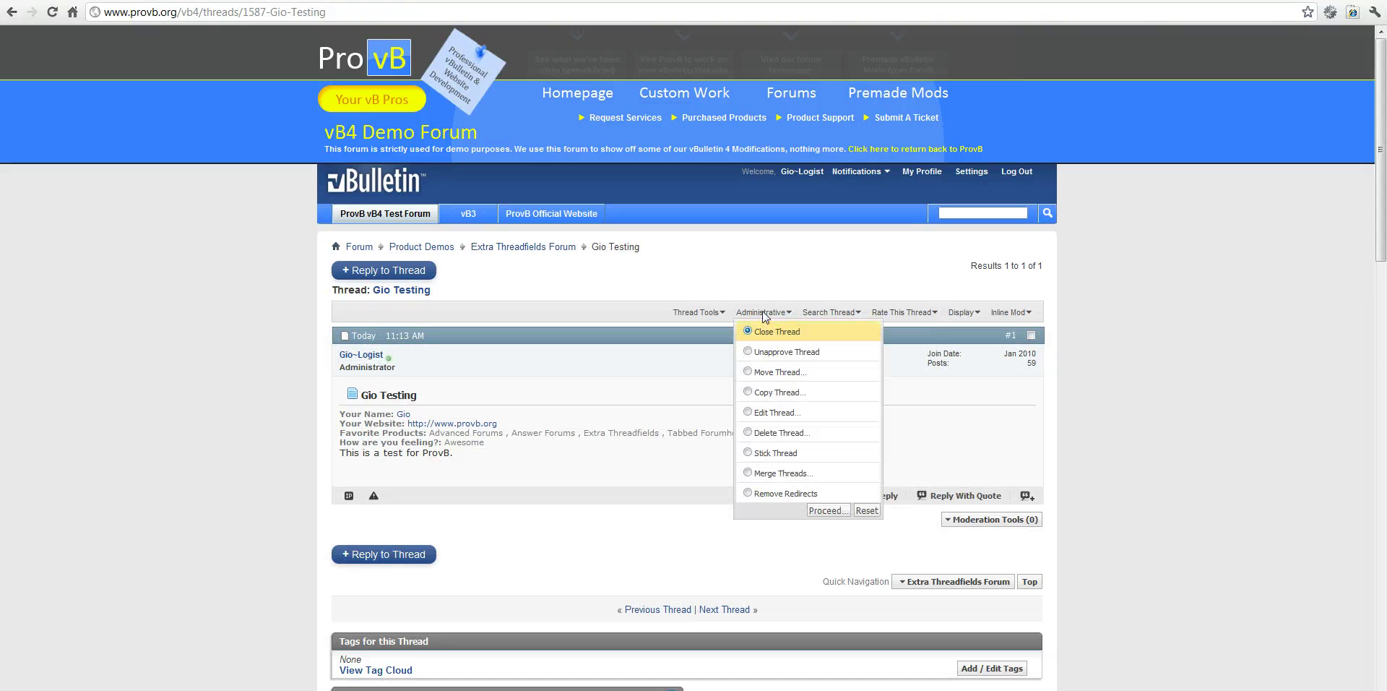
left_click(821, 513)
left_click(507, 326)
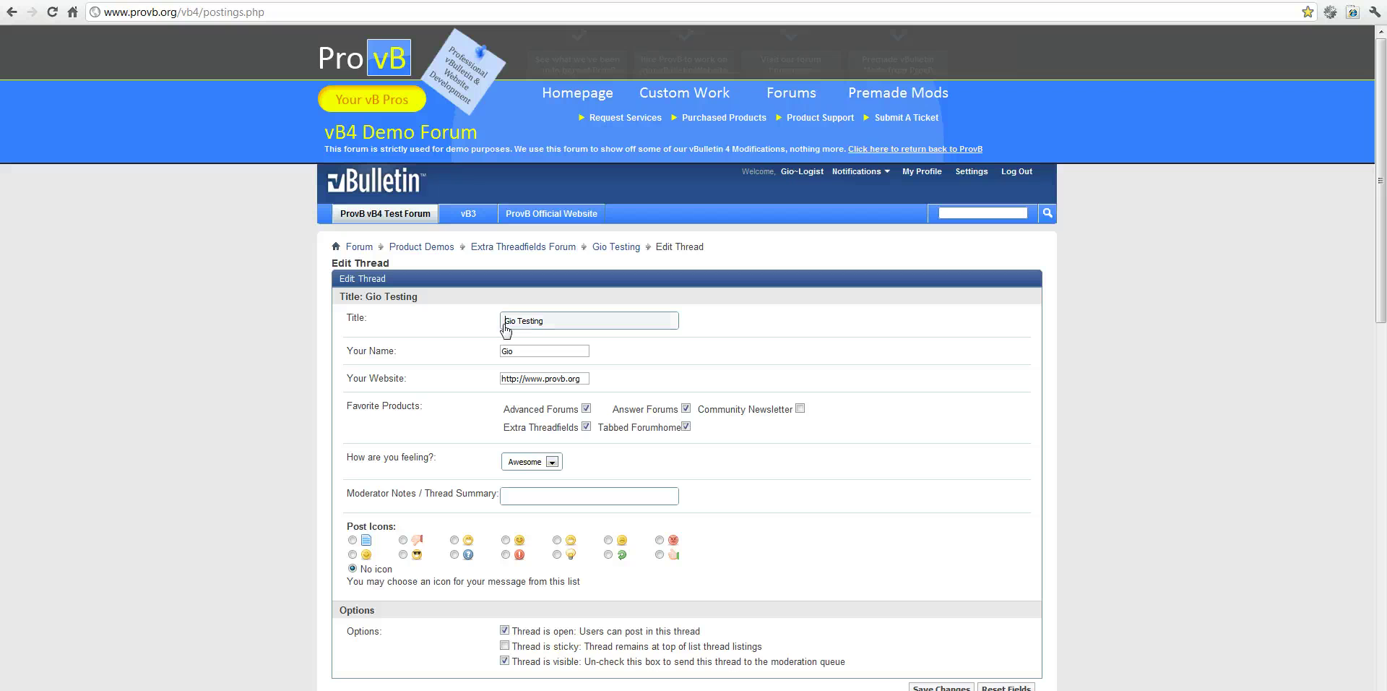
type("Pro")
key("BackSpace")
key("BackSpace")
key("BackSpace")
key("Tab")
type("P")
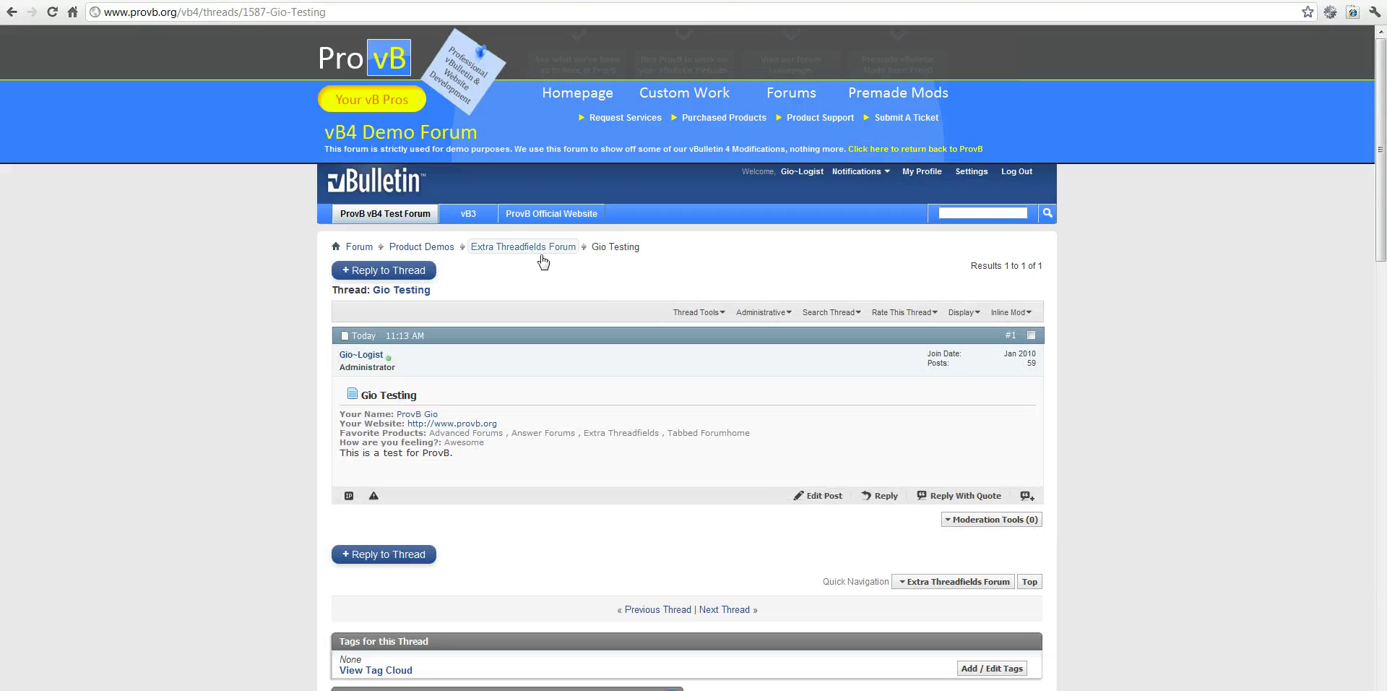
Return to the Extra Threadfields Forum and filter its threads by each thread's linked Your Name value in turn
left_click(542, 251)
left_click(433, 449)
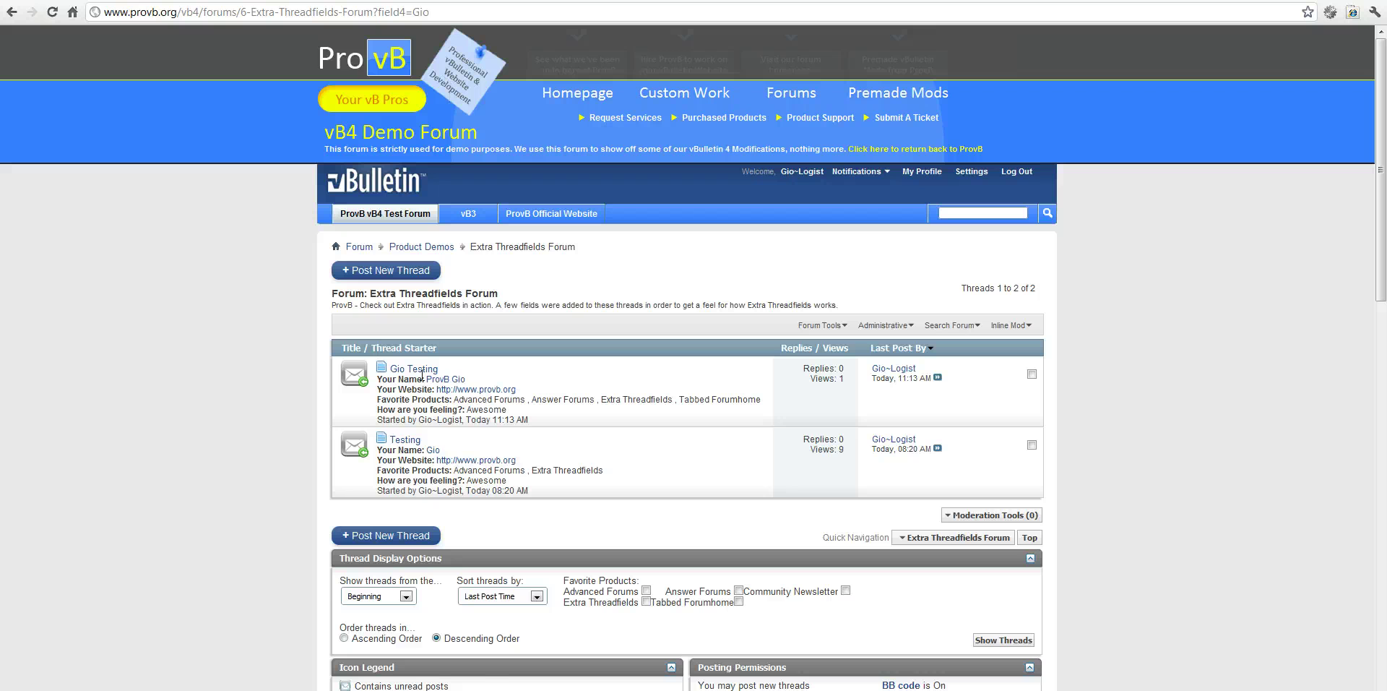
left_click(446, 381)
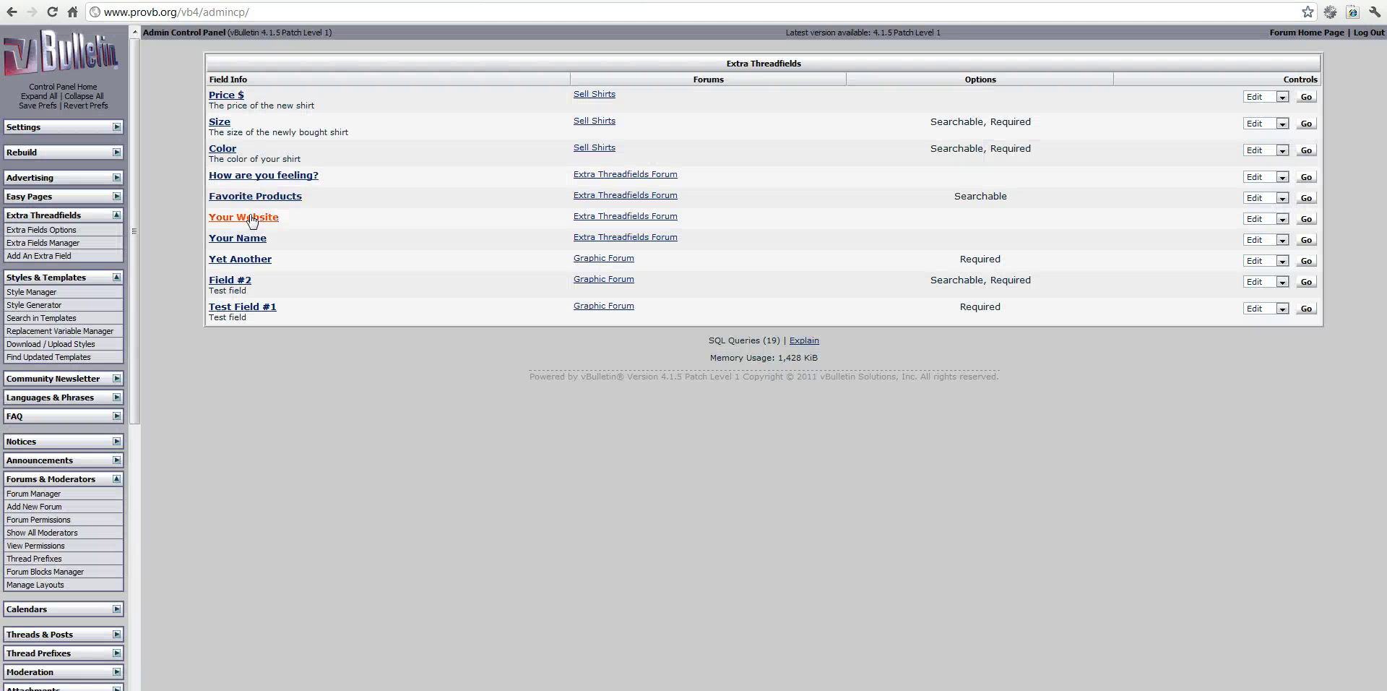
Make the Your Name field searchable, save it, and reload the filtered Extra Threadfields Forum
left_click(261, 243)
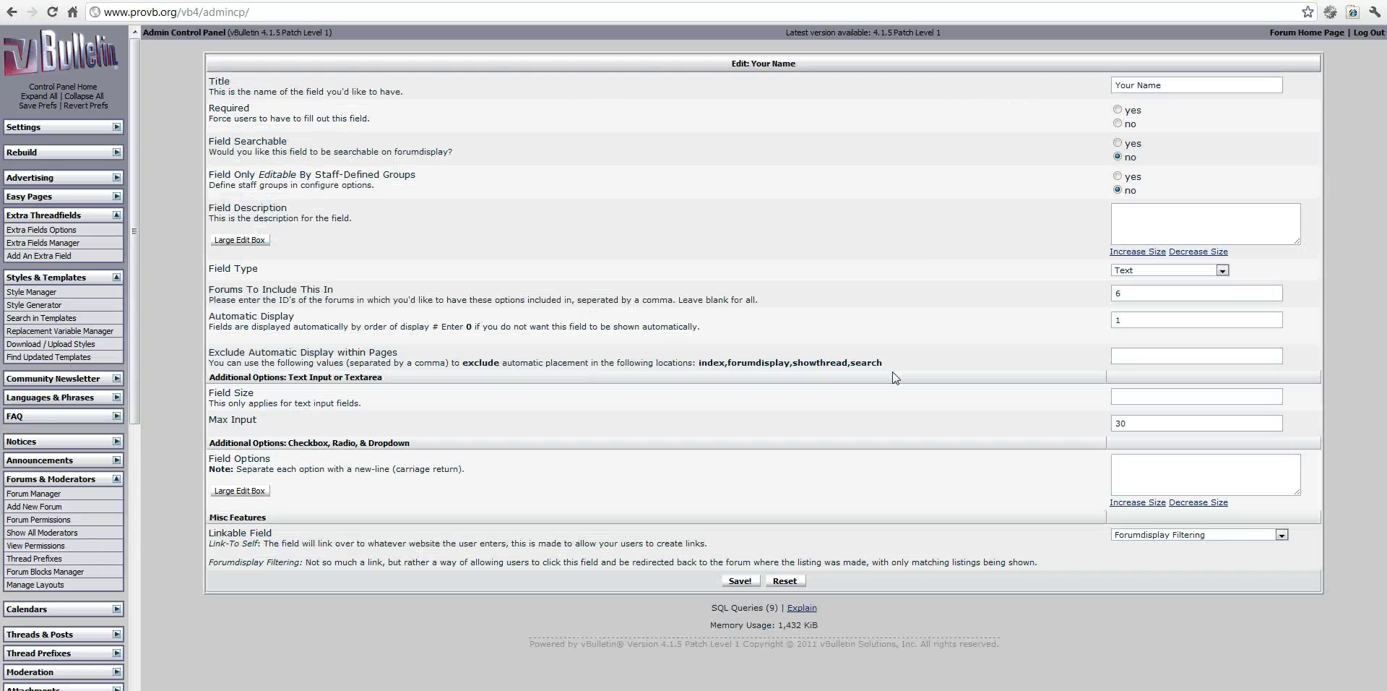
left_click(752, 580)
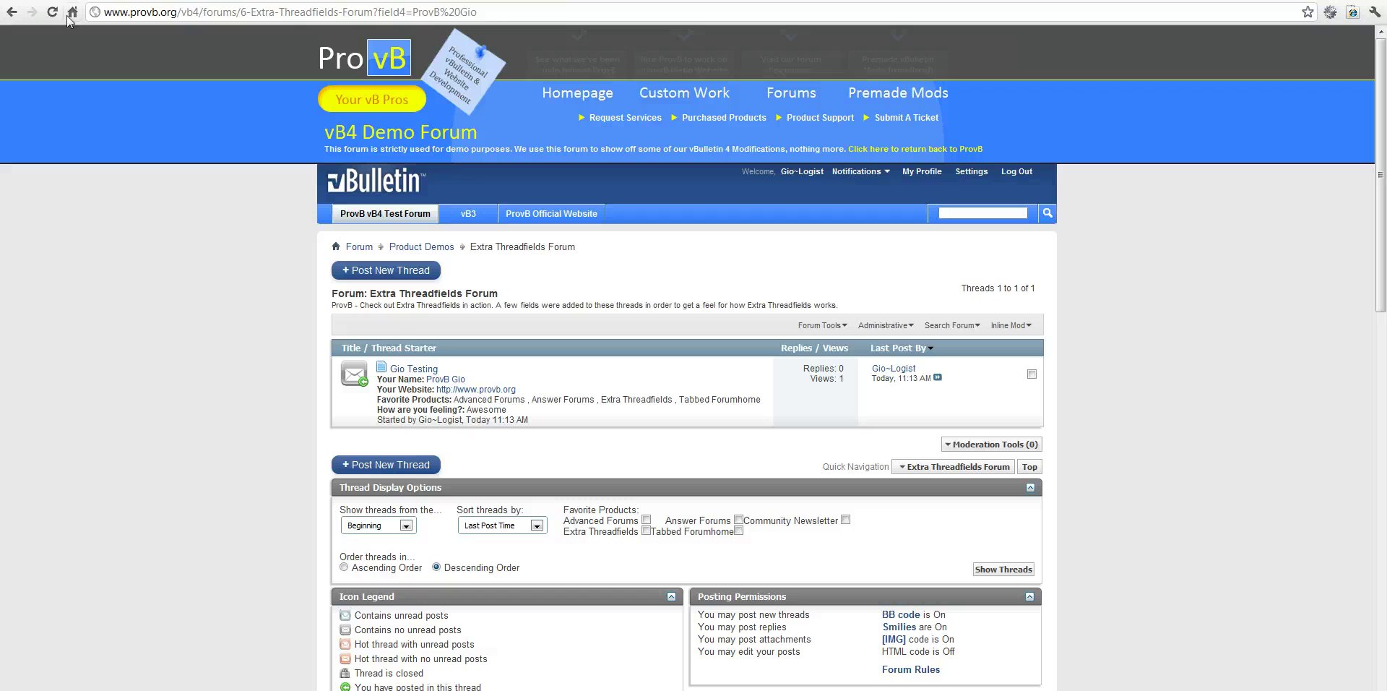
left_click(52, 12)
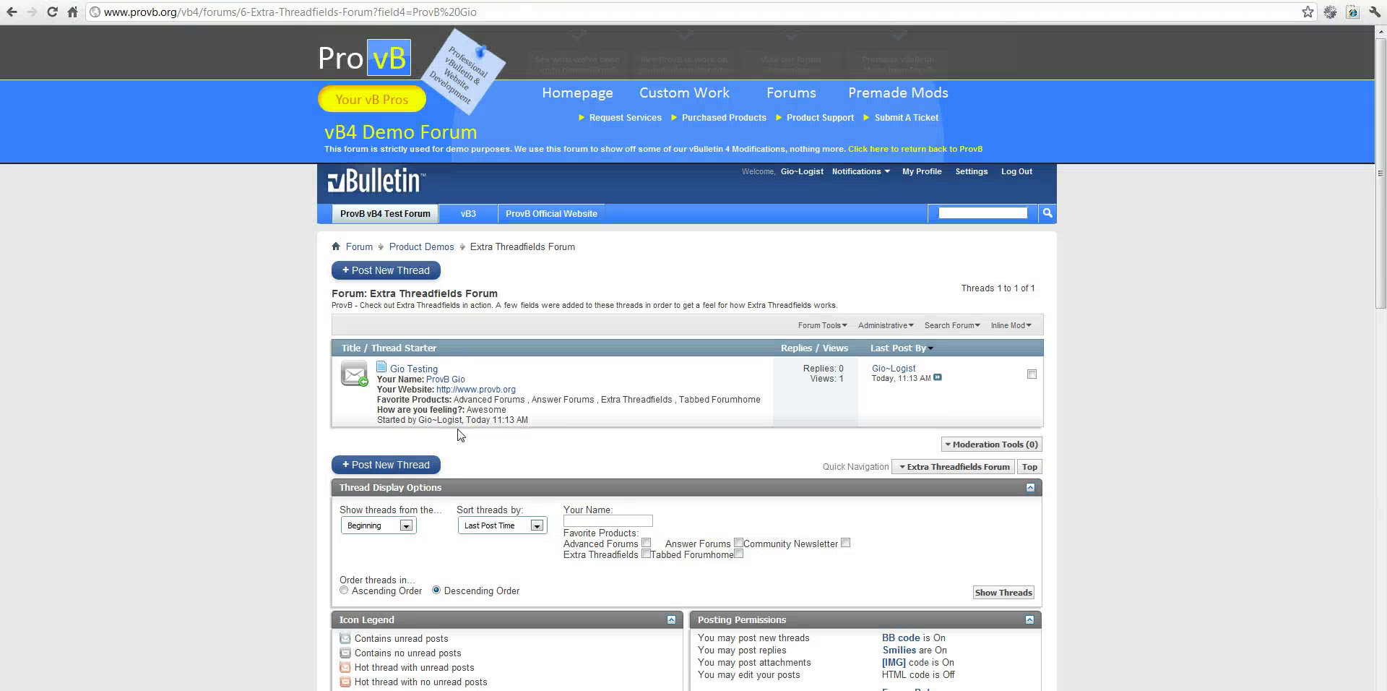
Filter the threads by both Your Name values again and examine the Your Name search box in Thread Display Options
left_click(456, 379)
left_click(434, 450)
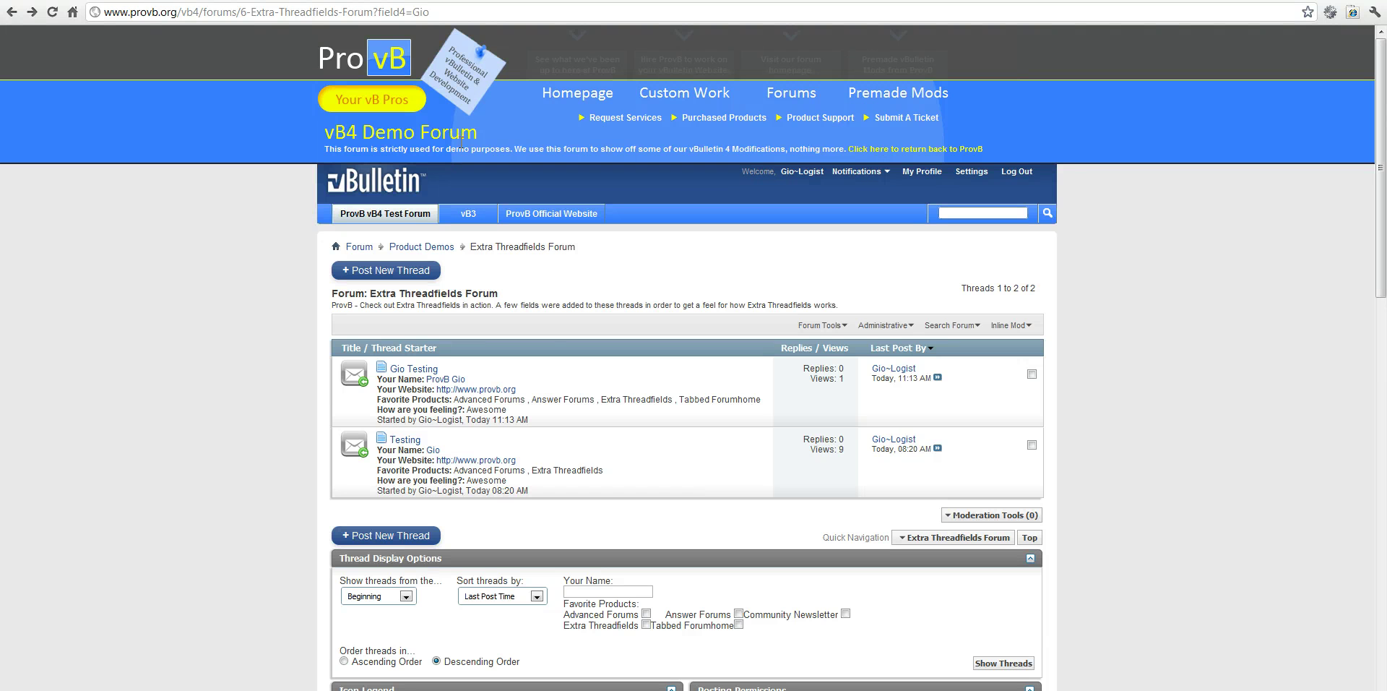
scroll(671, 506, "down", 3)
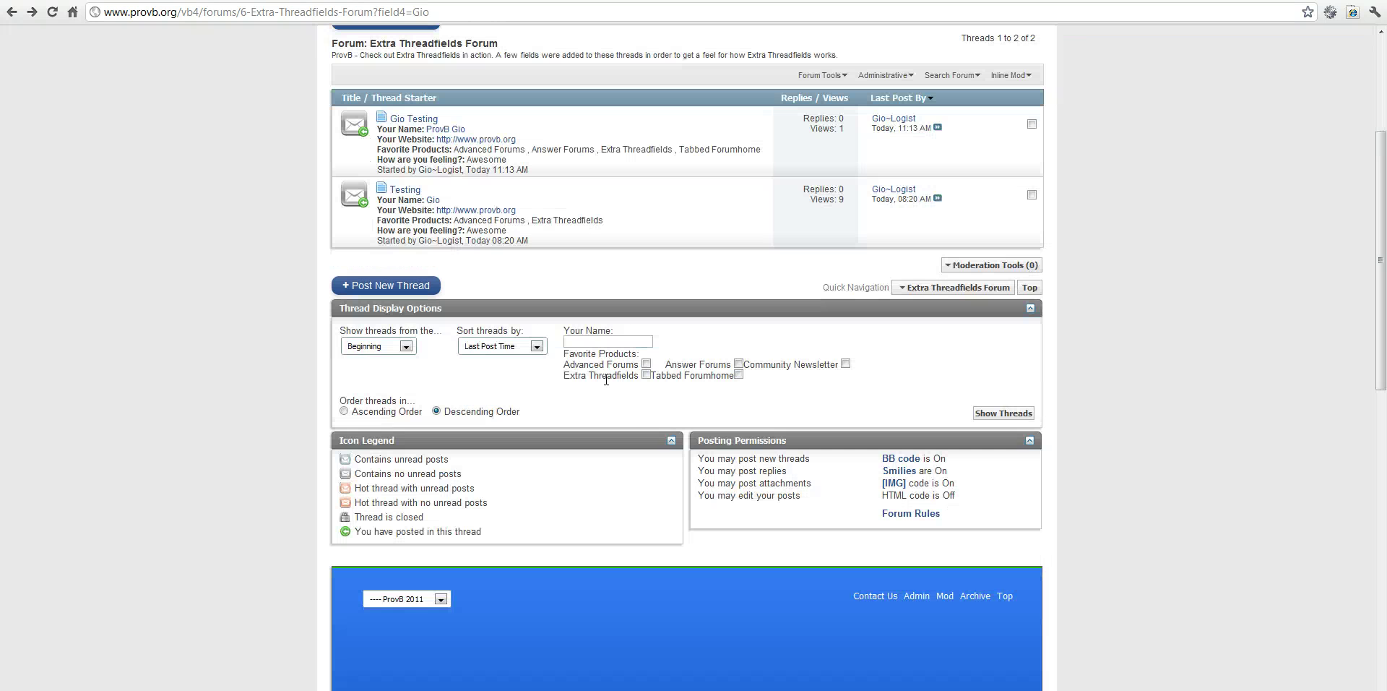
scroll(693, 535, "up", 3)
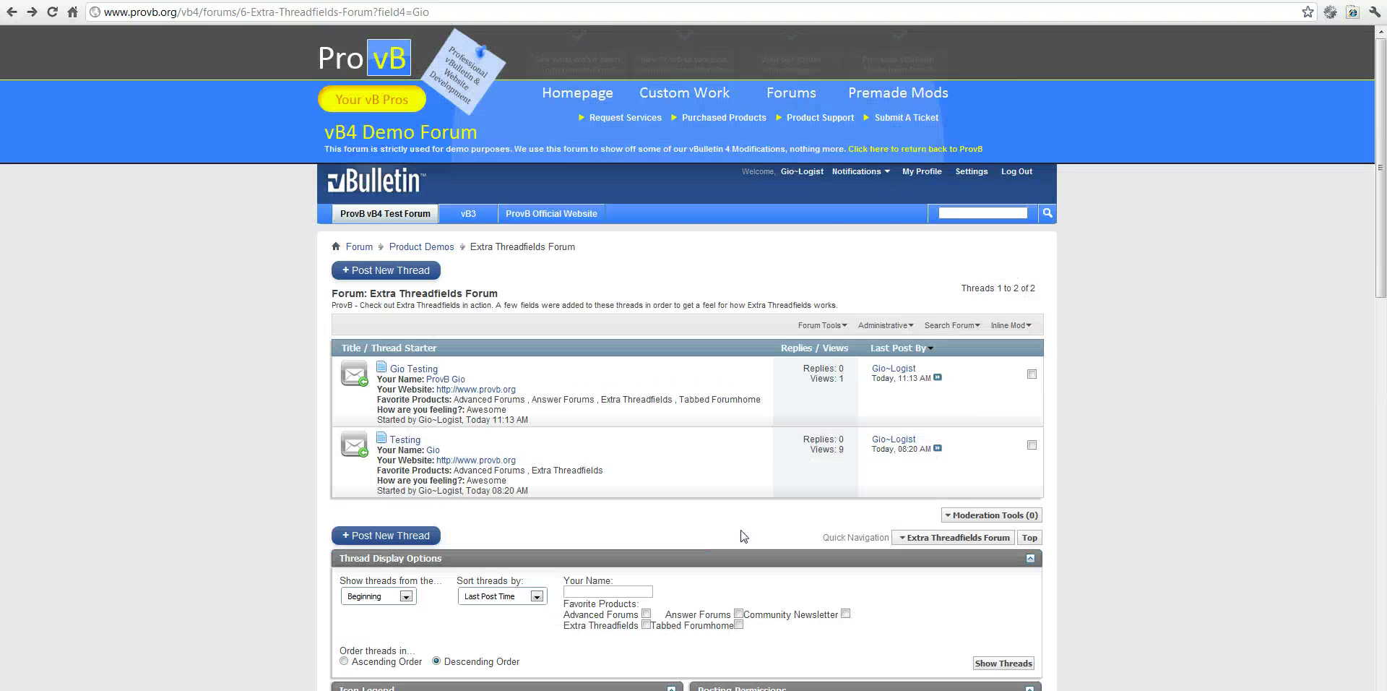
scroll(755, 538, "down", 3)
scroll(711, 457, "up", 3)
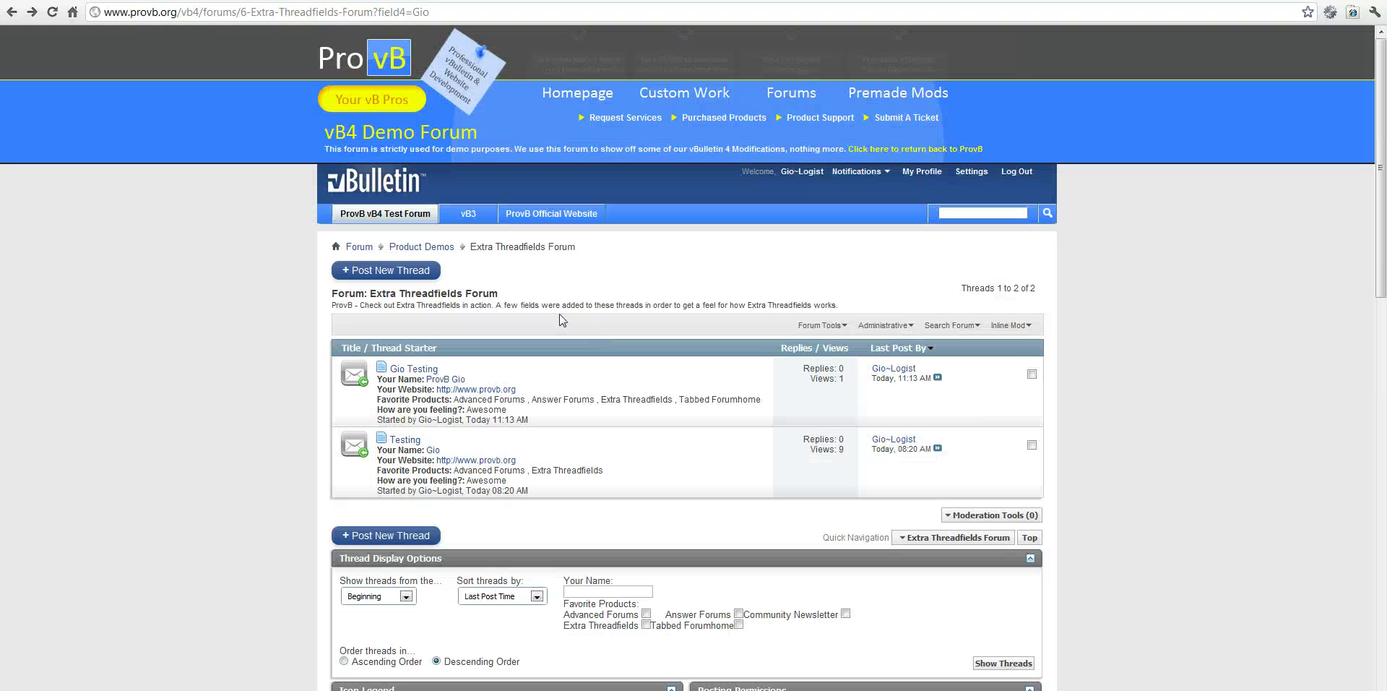
left_click(428, 369)
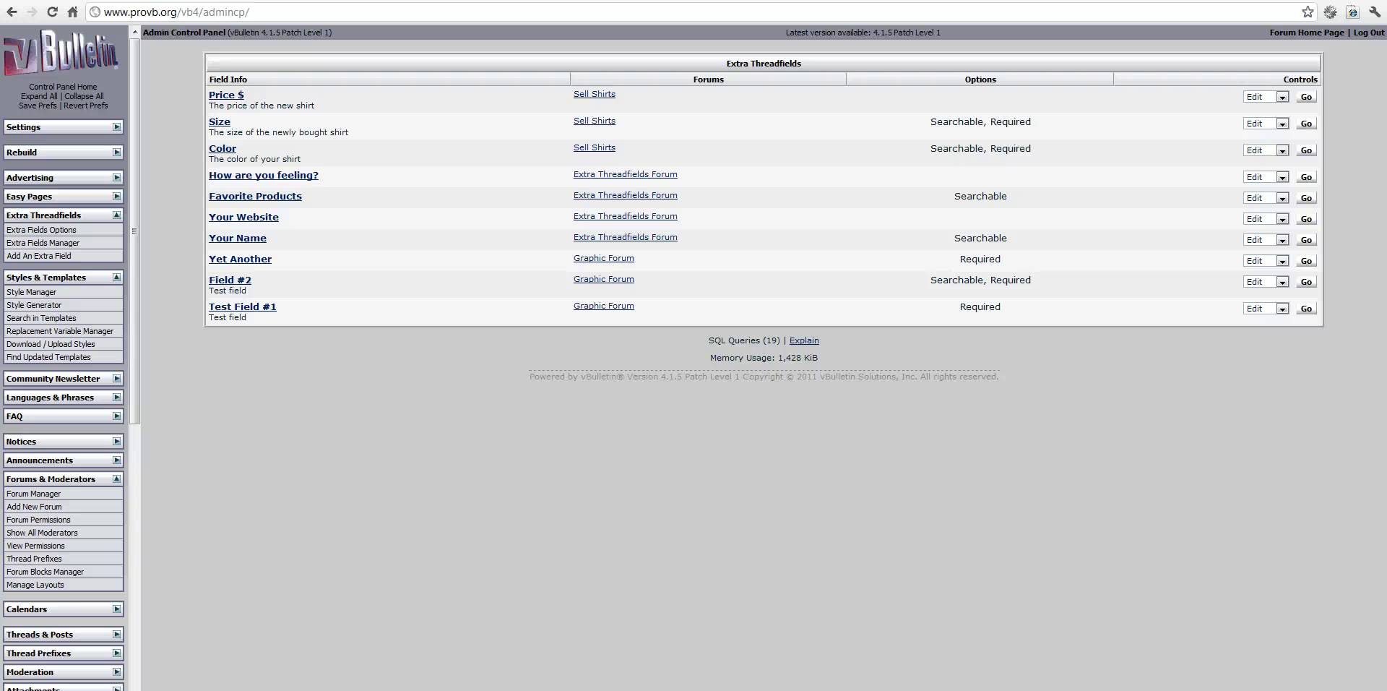
Open the Sell Shirts forum from the Price $ field's entry in a new tab and examine its shirt listings
right_click(582, 97)
left_click(686, 140)
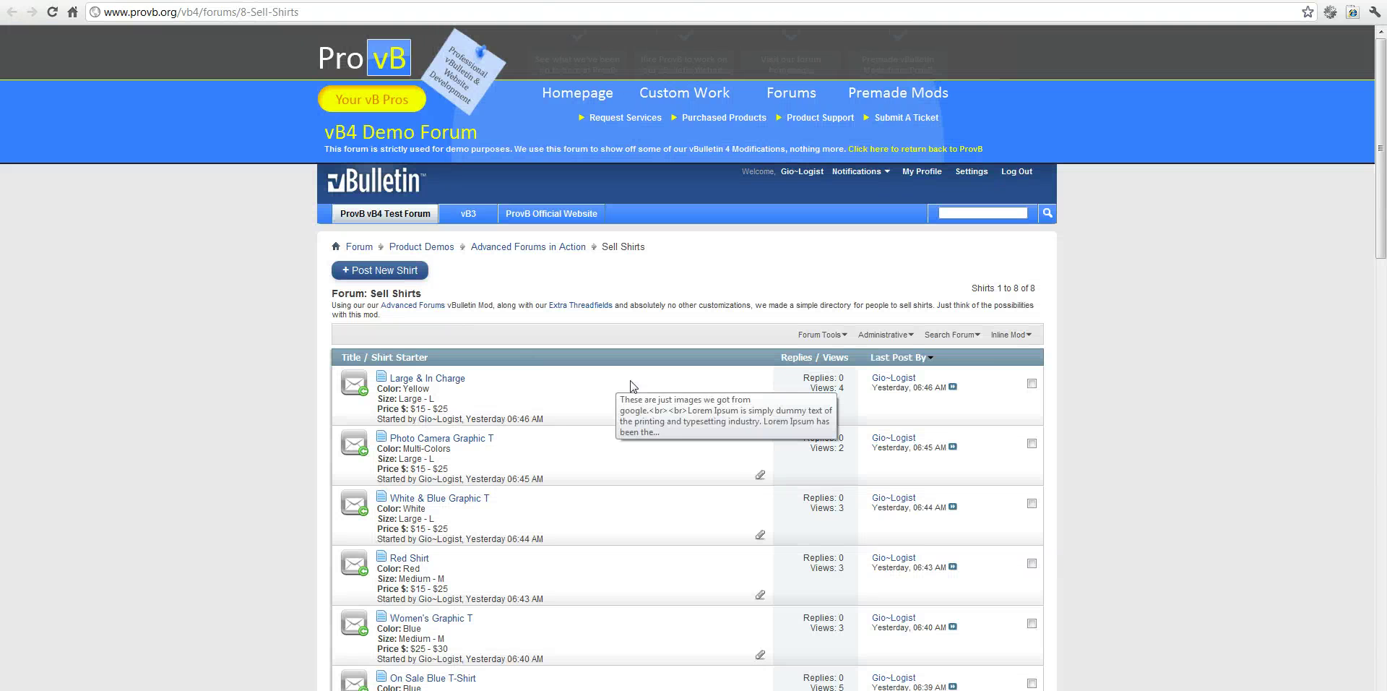
scroll(693, 432, "down", 4)
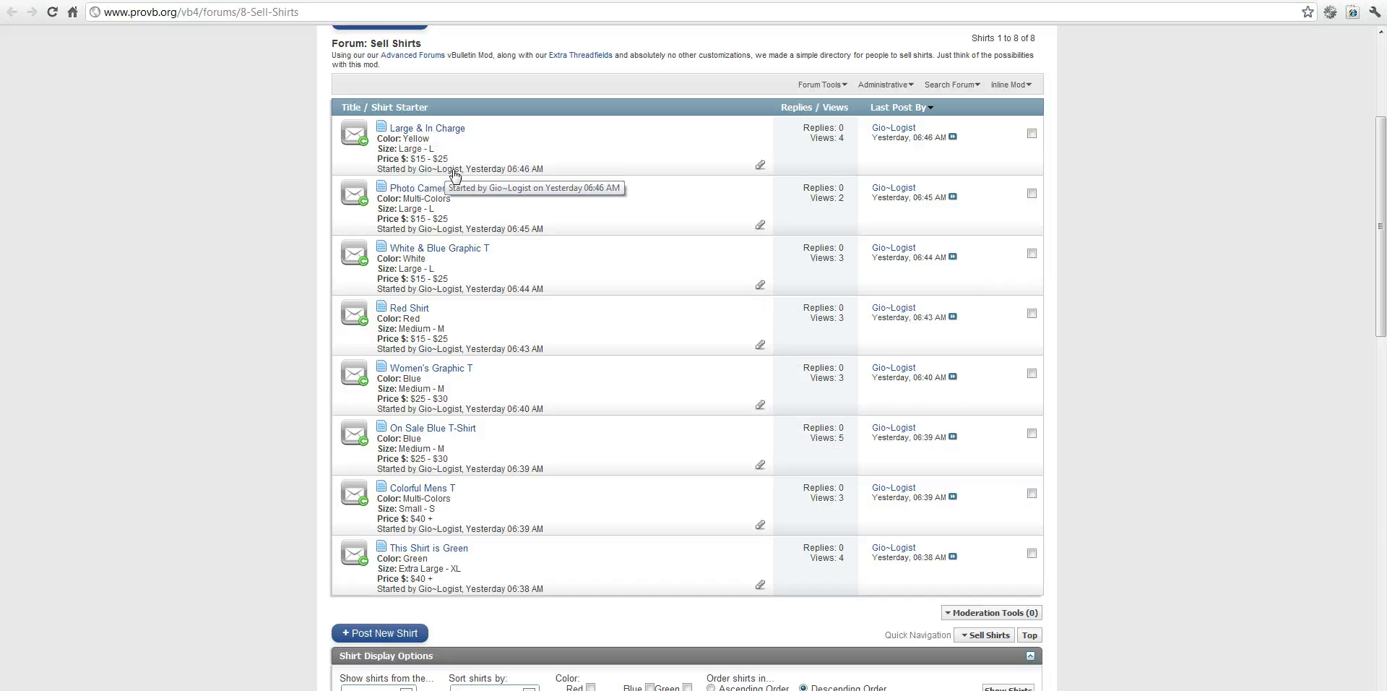
Open the Large & In Charge shirt's thread for editing, examine its Size choices, and return to the Sell Shirts forum
left_click(423, 129)
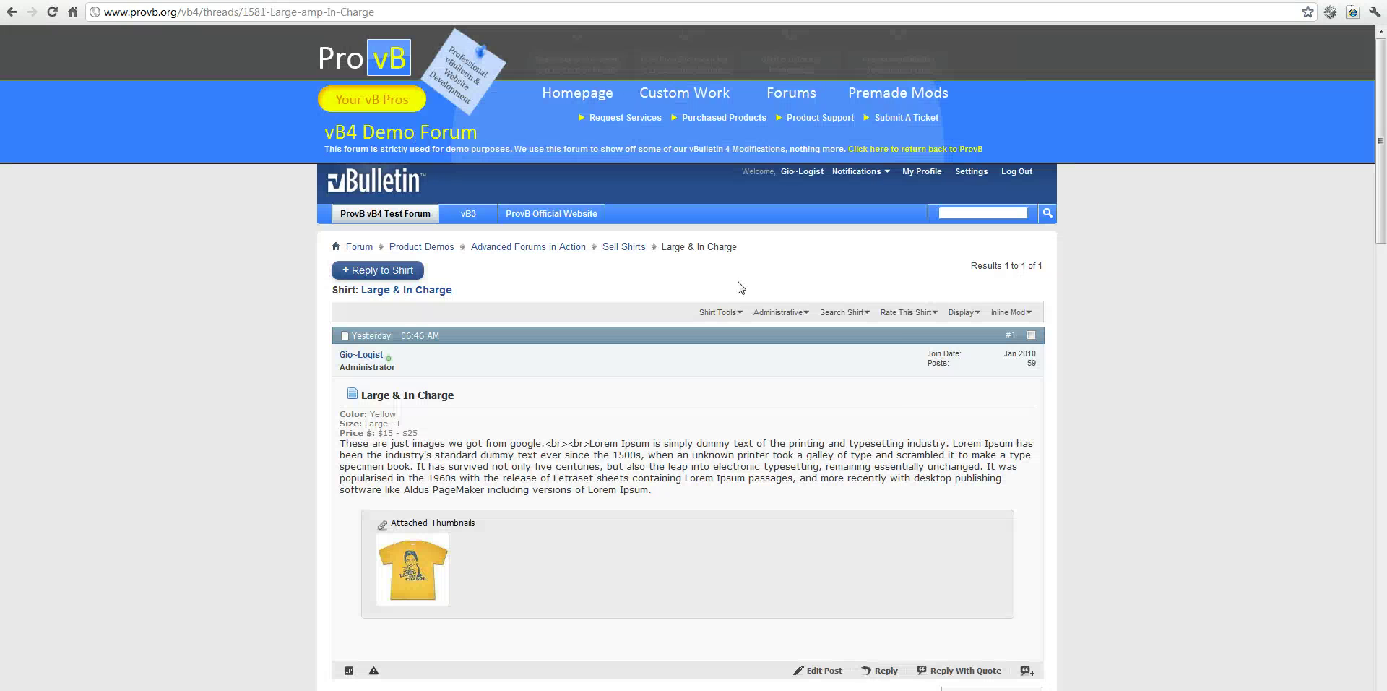
left_click(771, 313)
left_click(808, 410)
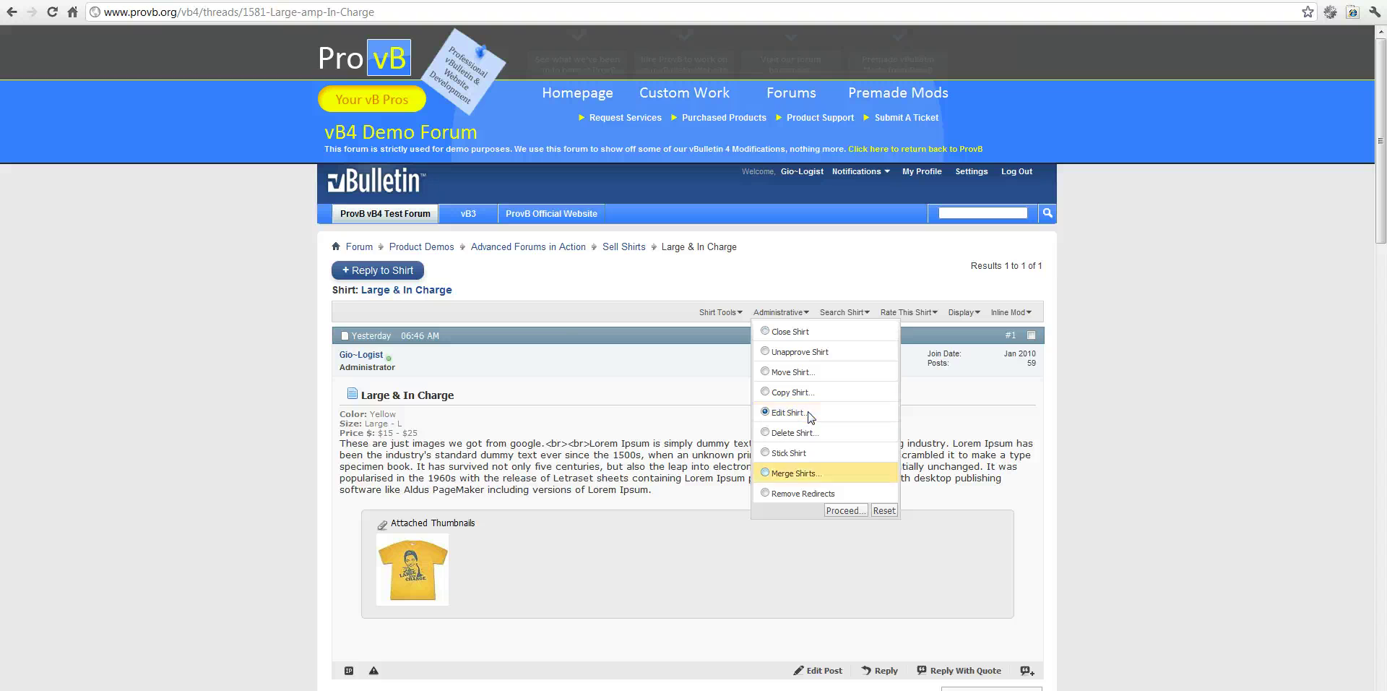
left_click(845, 510)
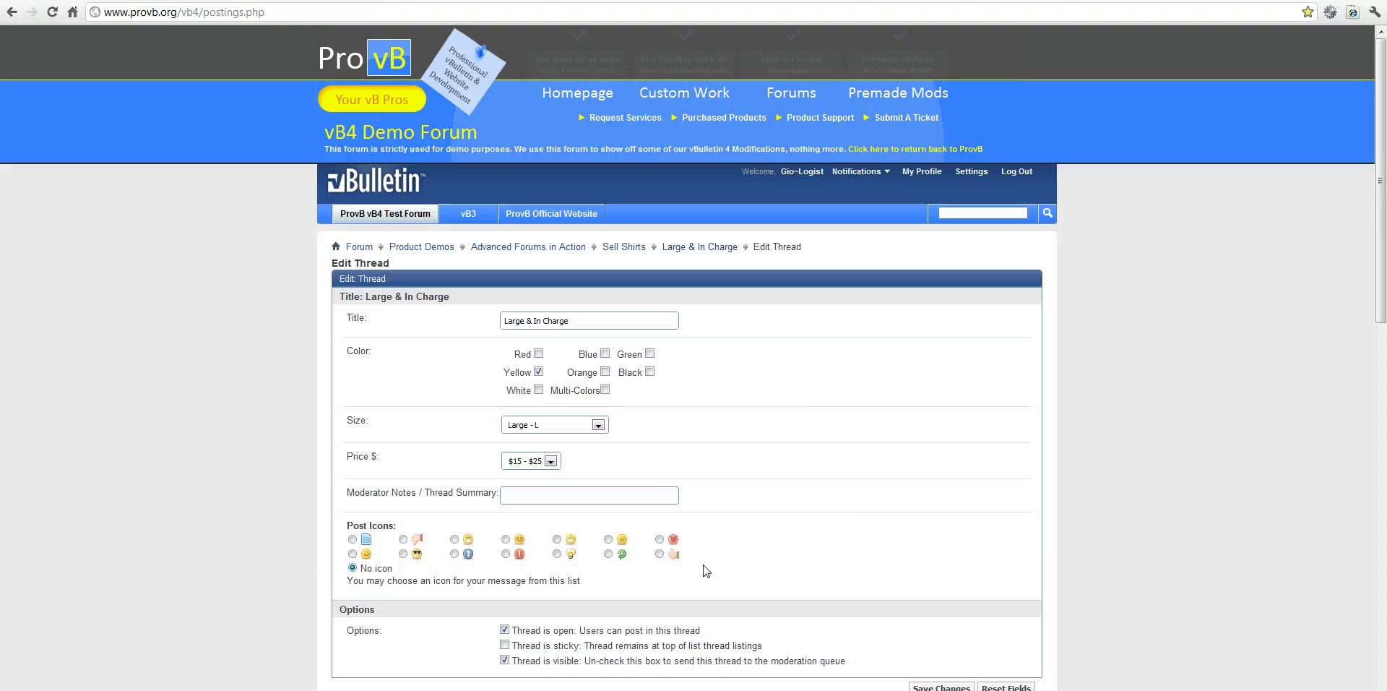
left_click(547, 426)
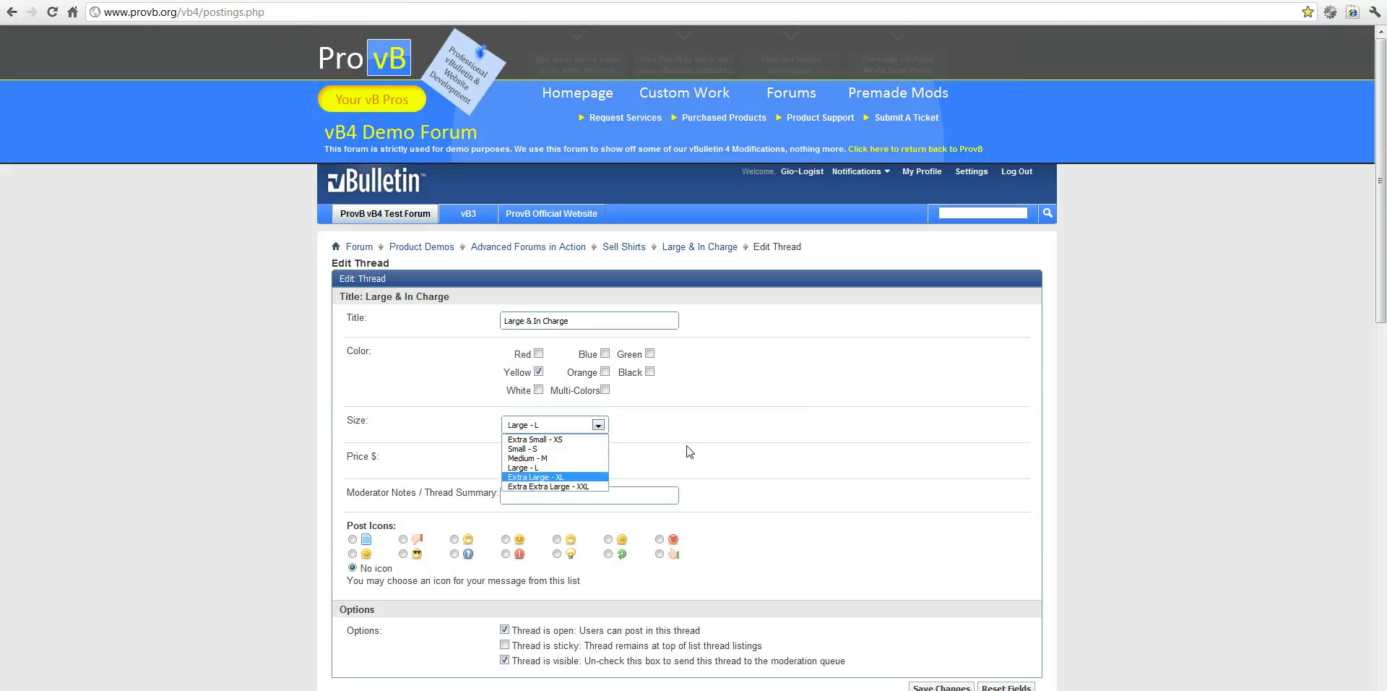
left_click(573, 468)
left_click(623, 246)
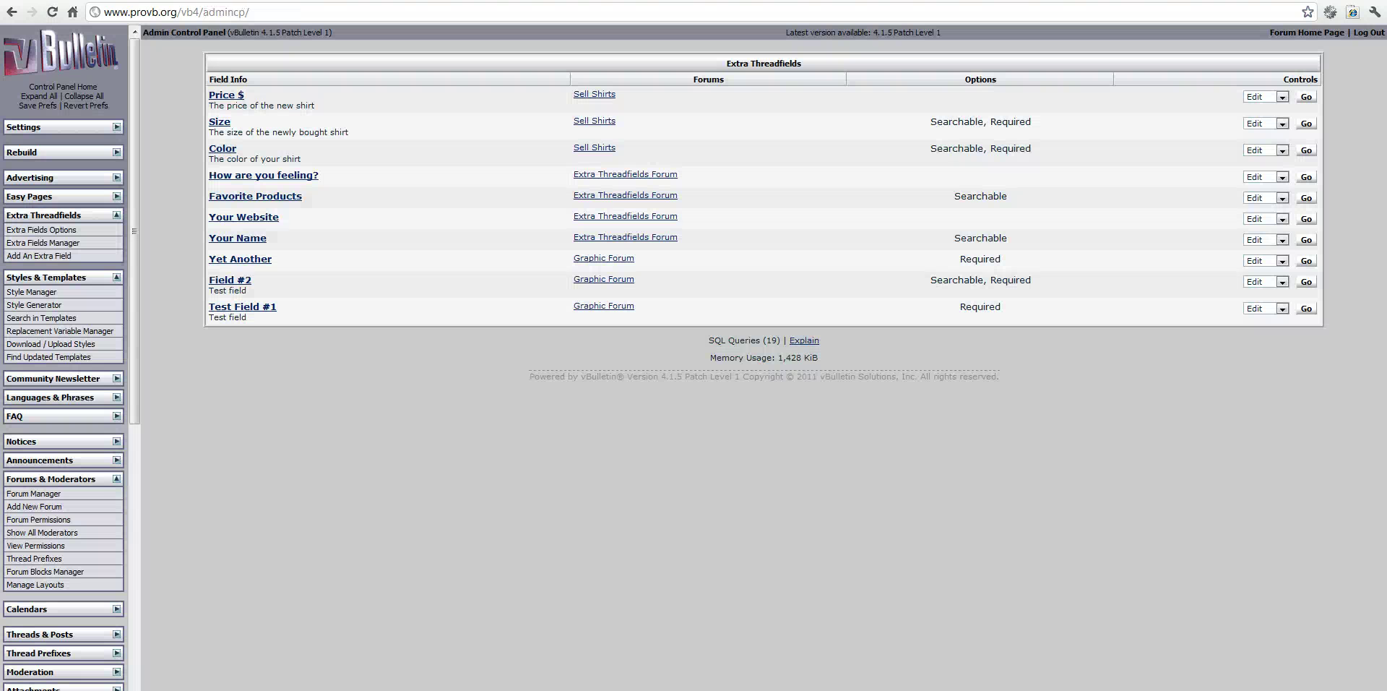
Open the admin Forum Manager and look through the settings of the Advanced Forums in Action forum
left_click(102, 491)
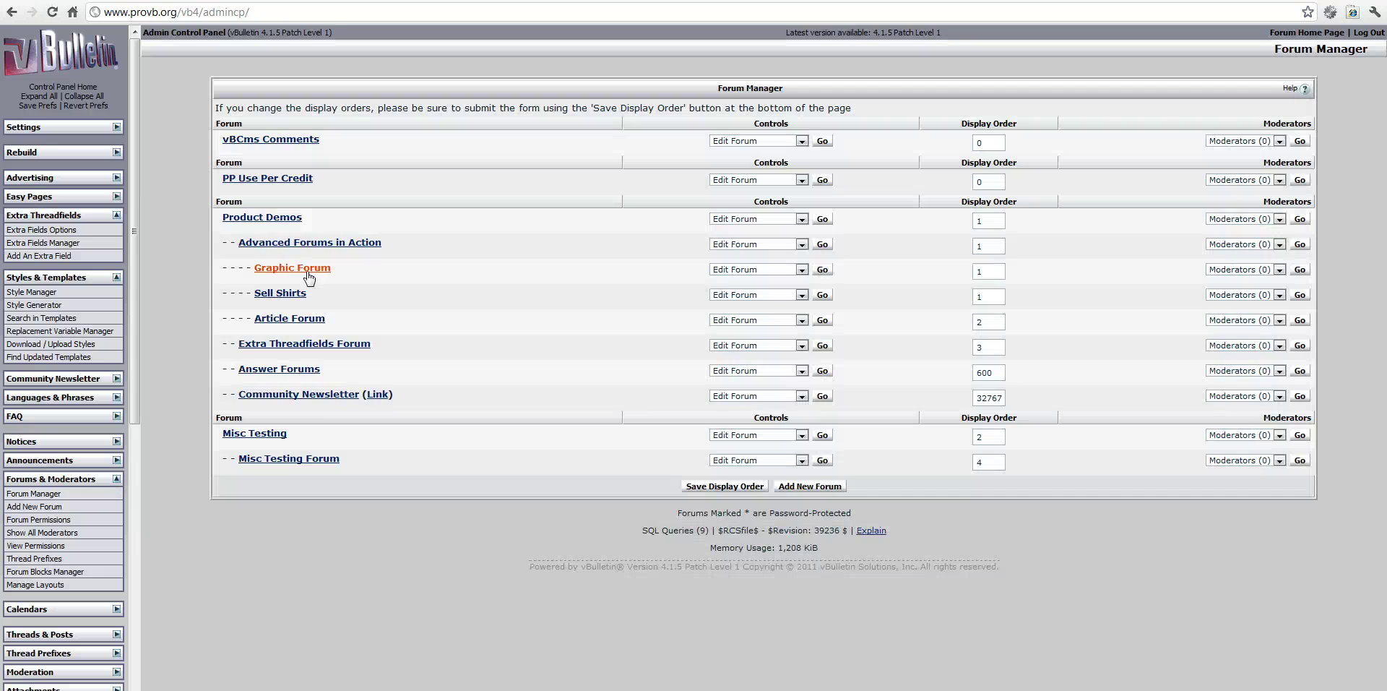
left_click(293, 249)
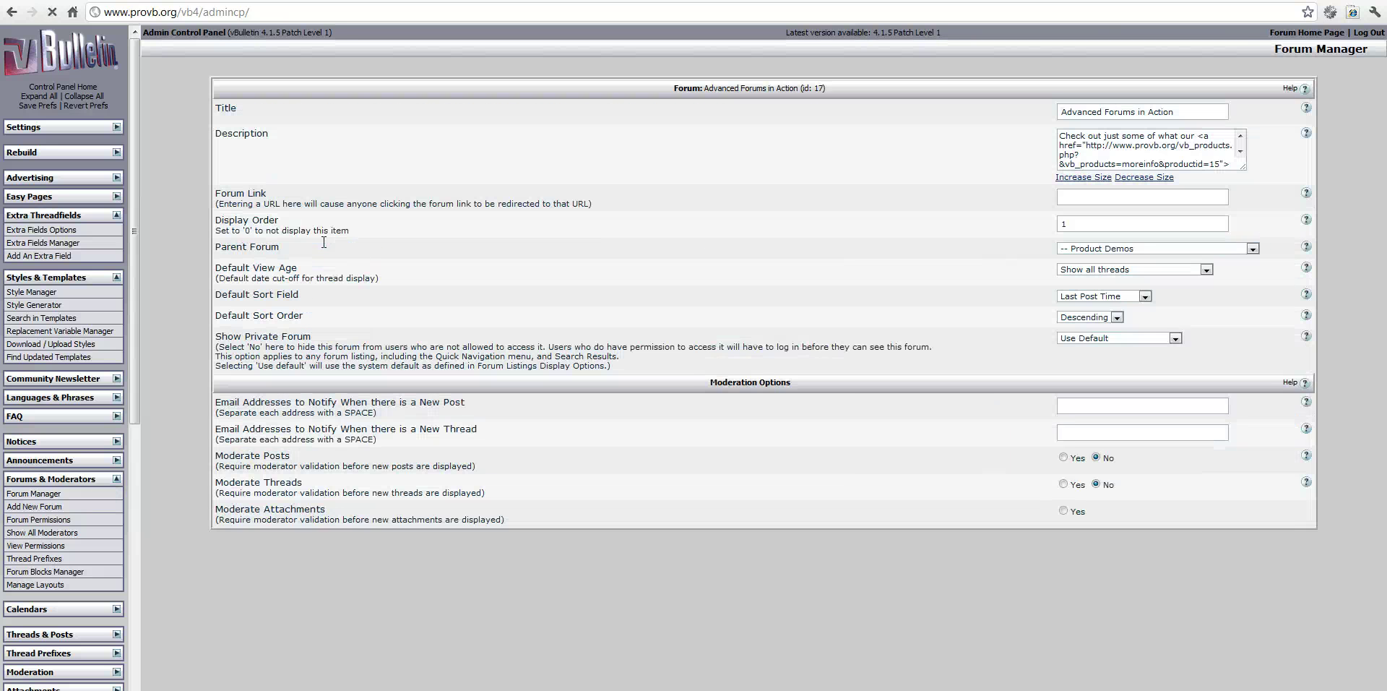
scroll(1050, 374, "down", 8)
scroll(1061, 386, "up", 8)
key("alt+Left")
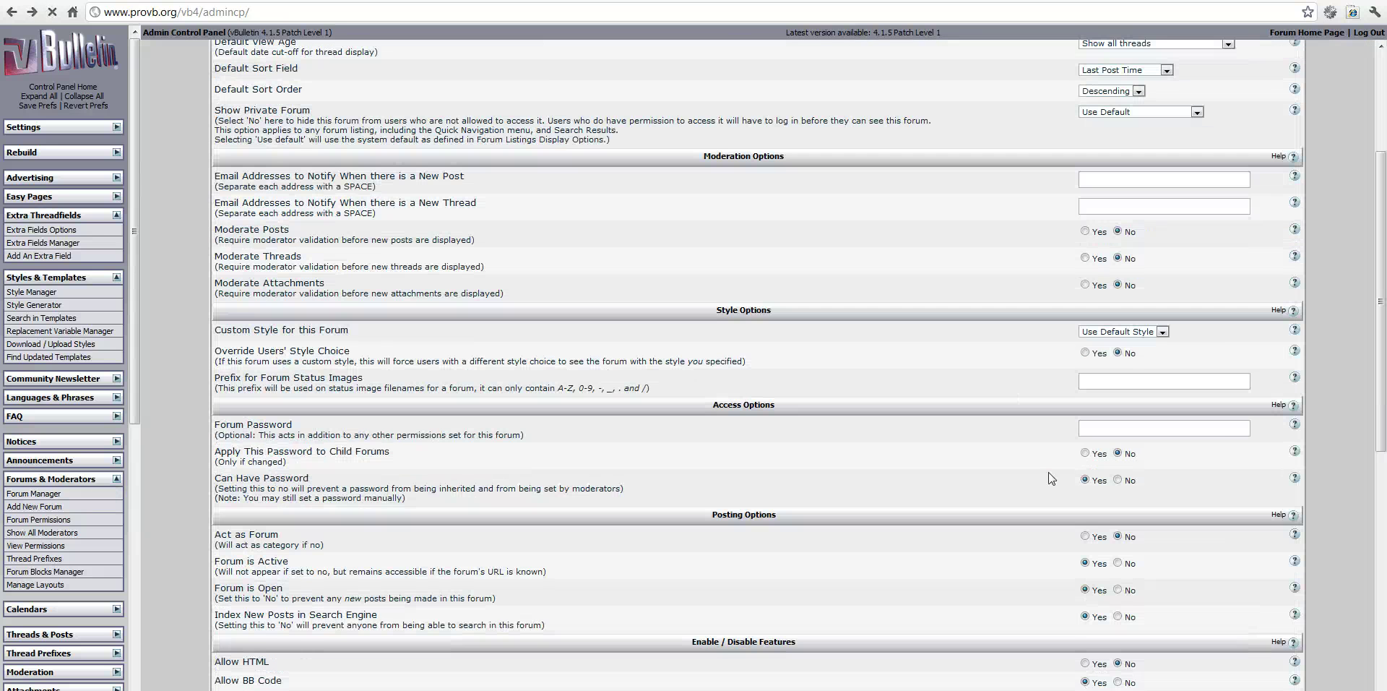
Set the Sell Shirts forum's Thread Layout to Graphic, save it, and reload the Sell Shirts forum page
left_click(290, 294)
scroll(756, 495, "down", 15)
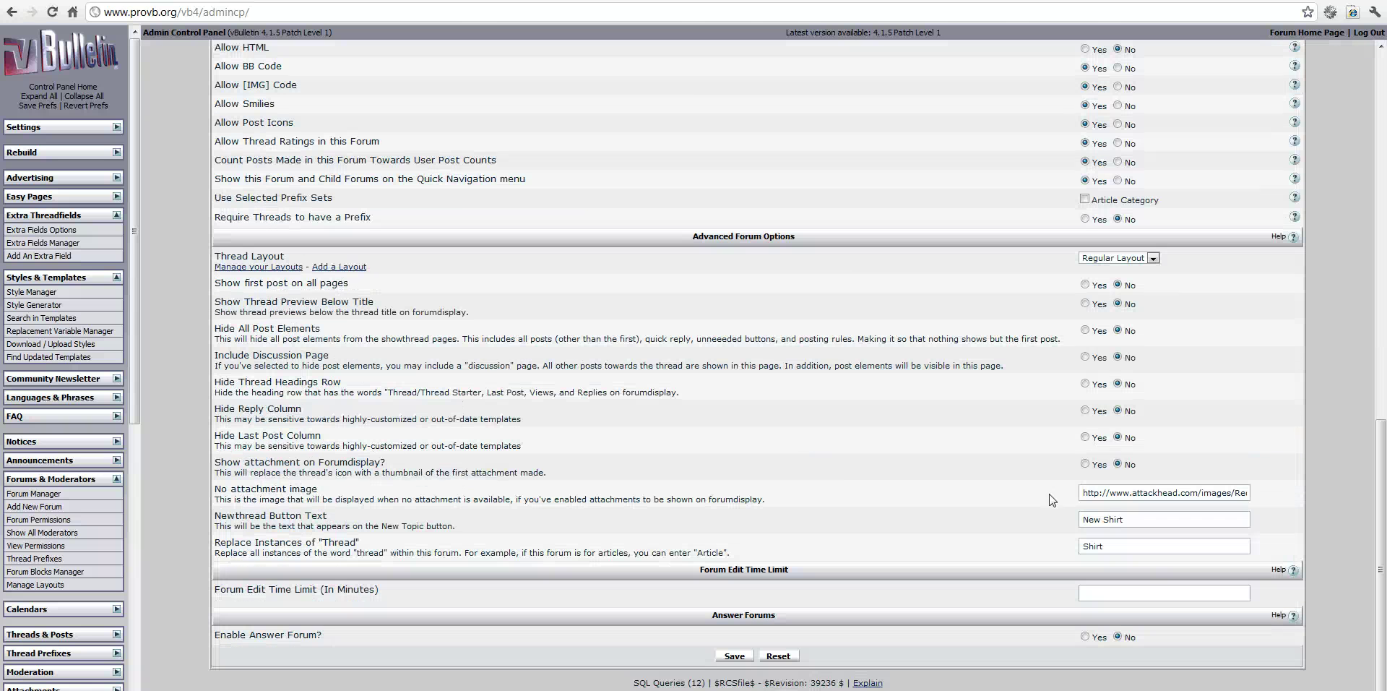
left_click(1116, 258)
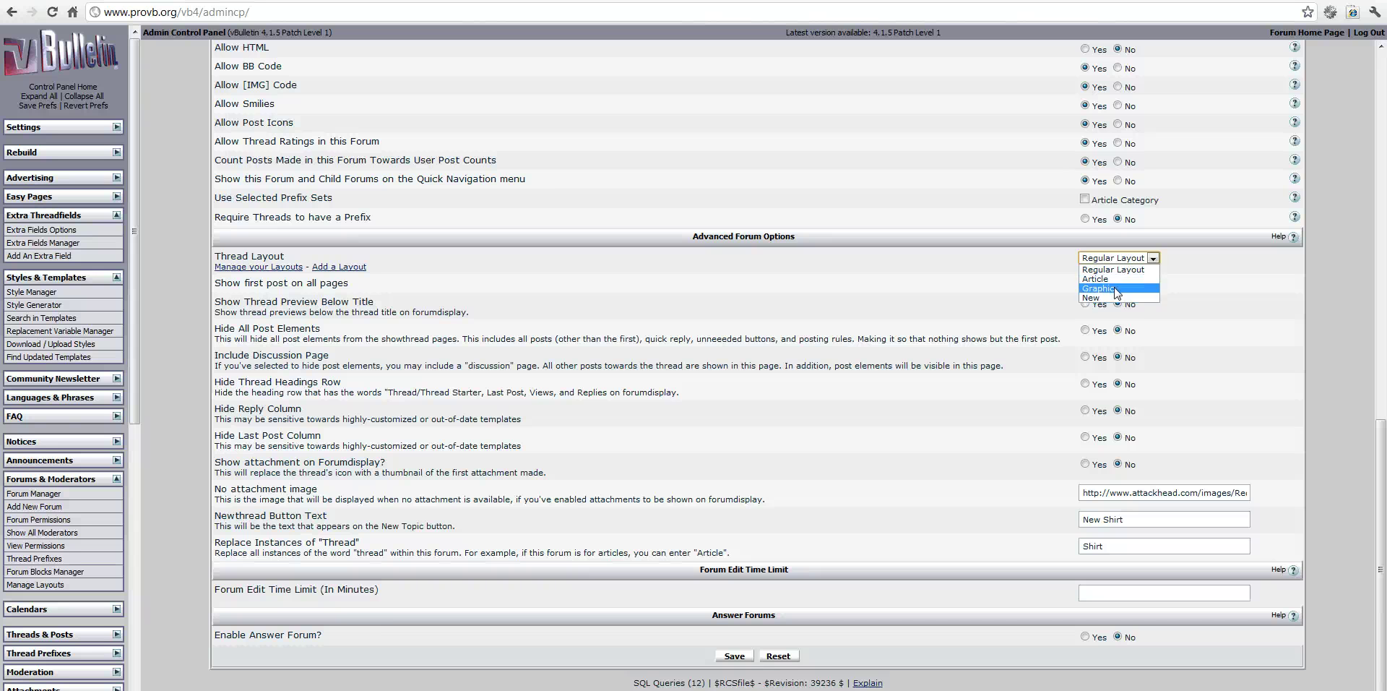
left_click(1117, 288)
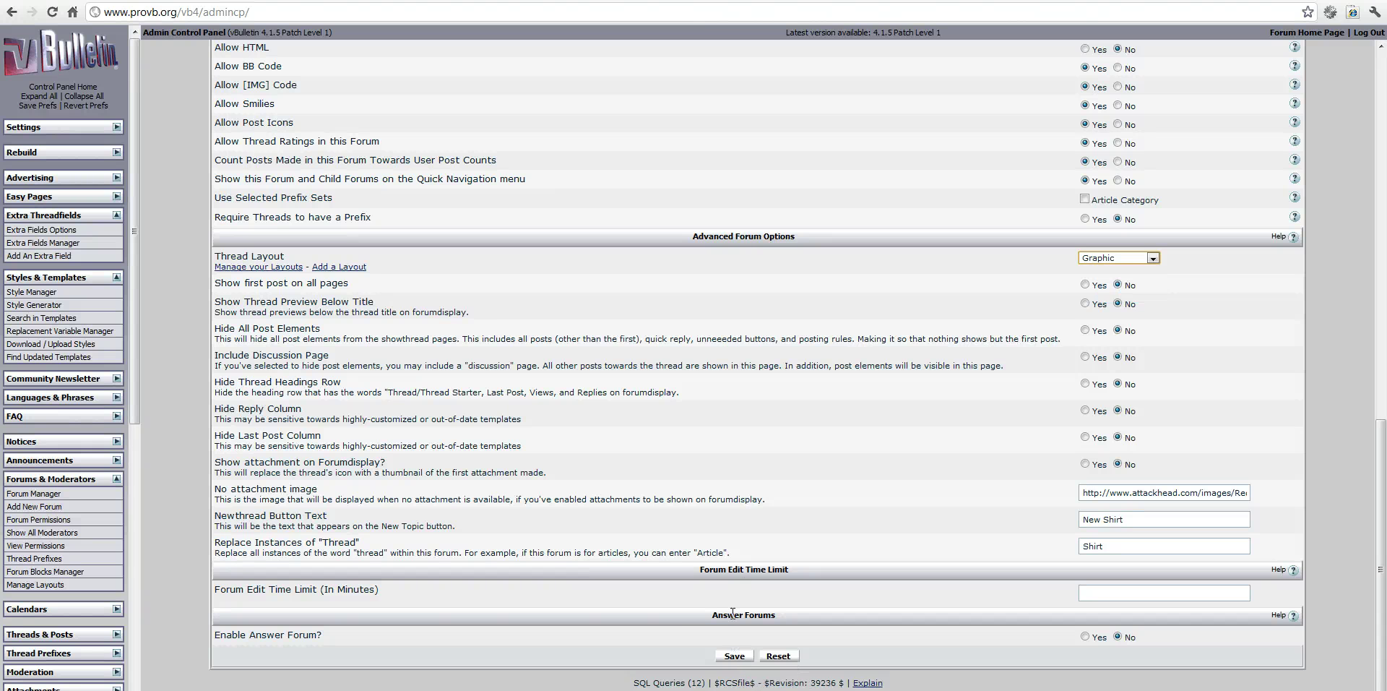
left_click(733, 655)
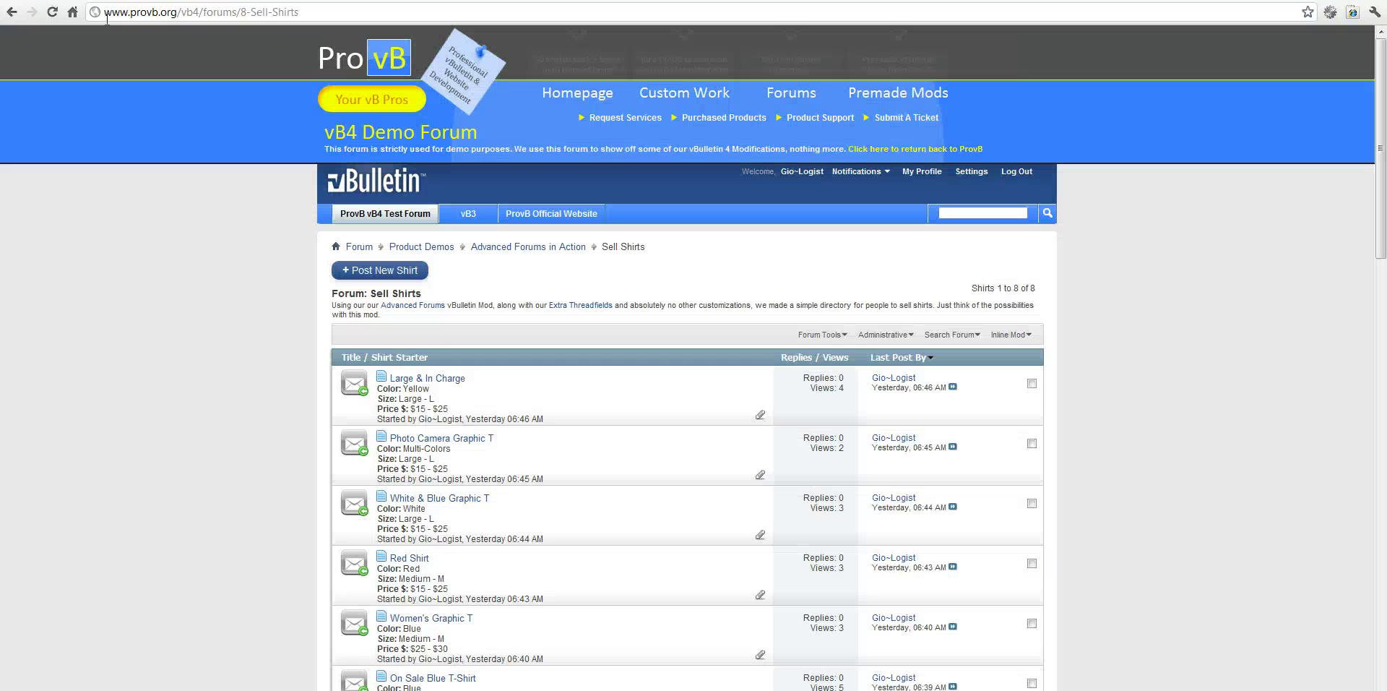
left_click(53, 12)
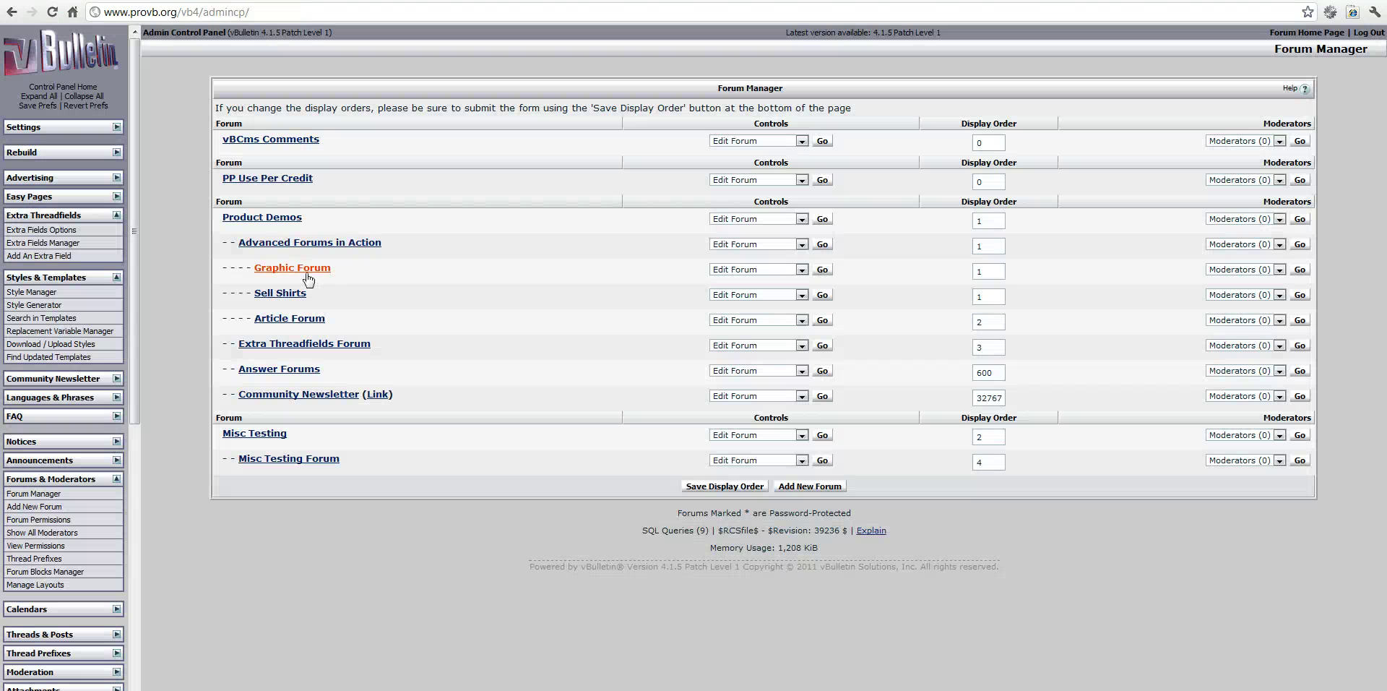
Enable Show attachment on Forumdisplay for the Sell Shirts forum, save it, and reload the forum page
left_click(281, 294)
scroll(968, 454, "down", 15)
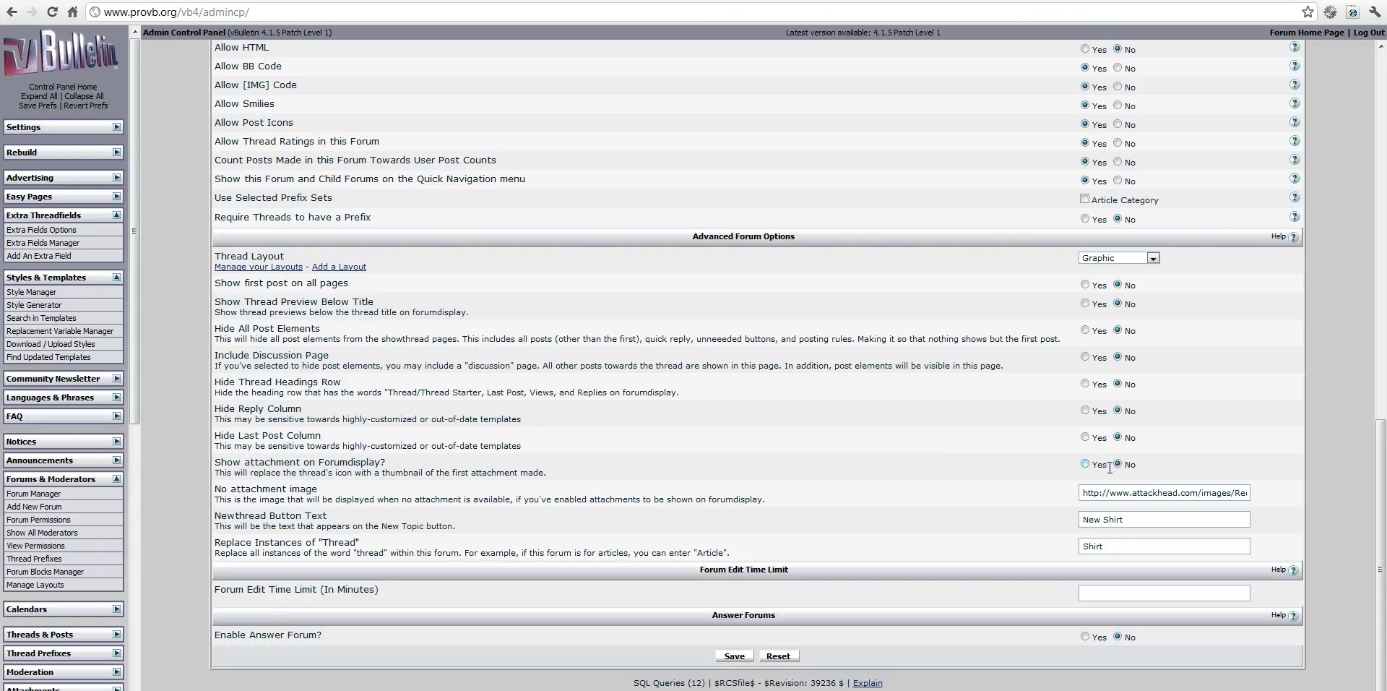
left_click(734, 656)
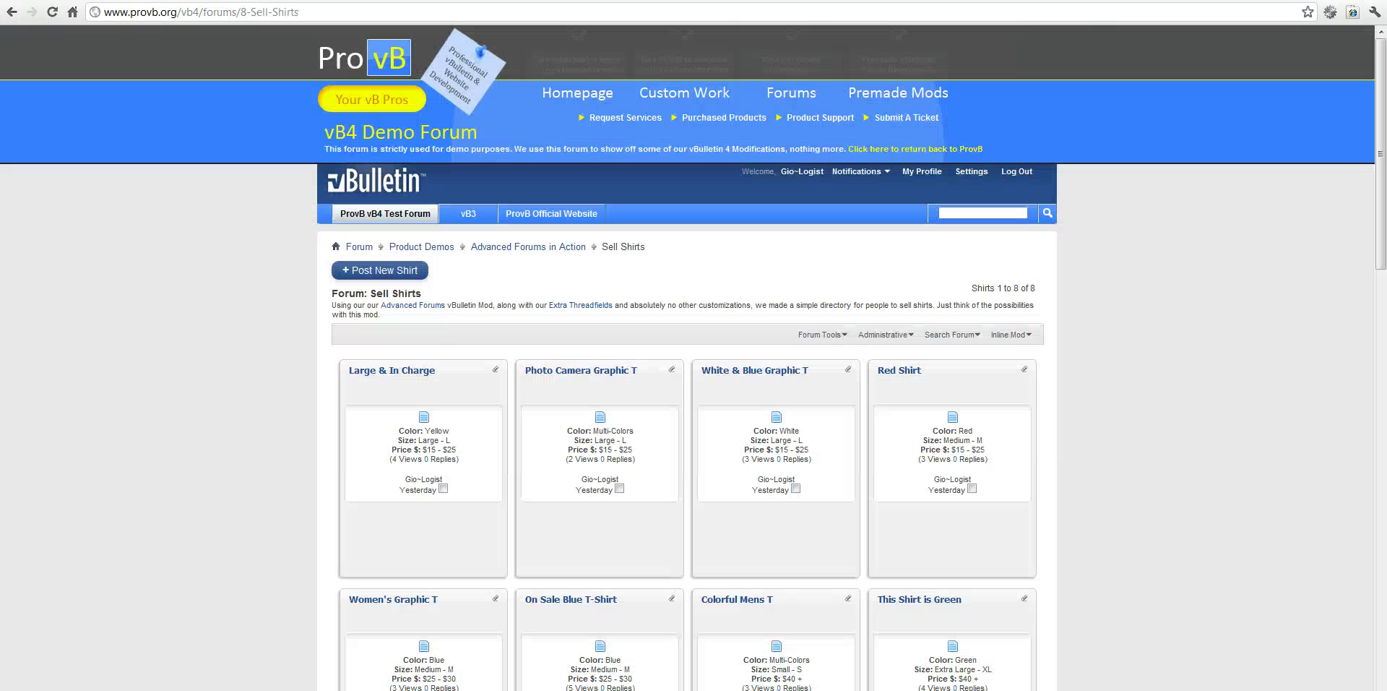
left_click(52, 12)
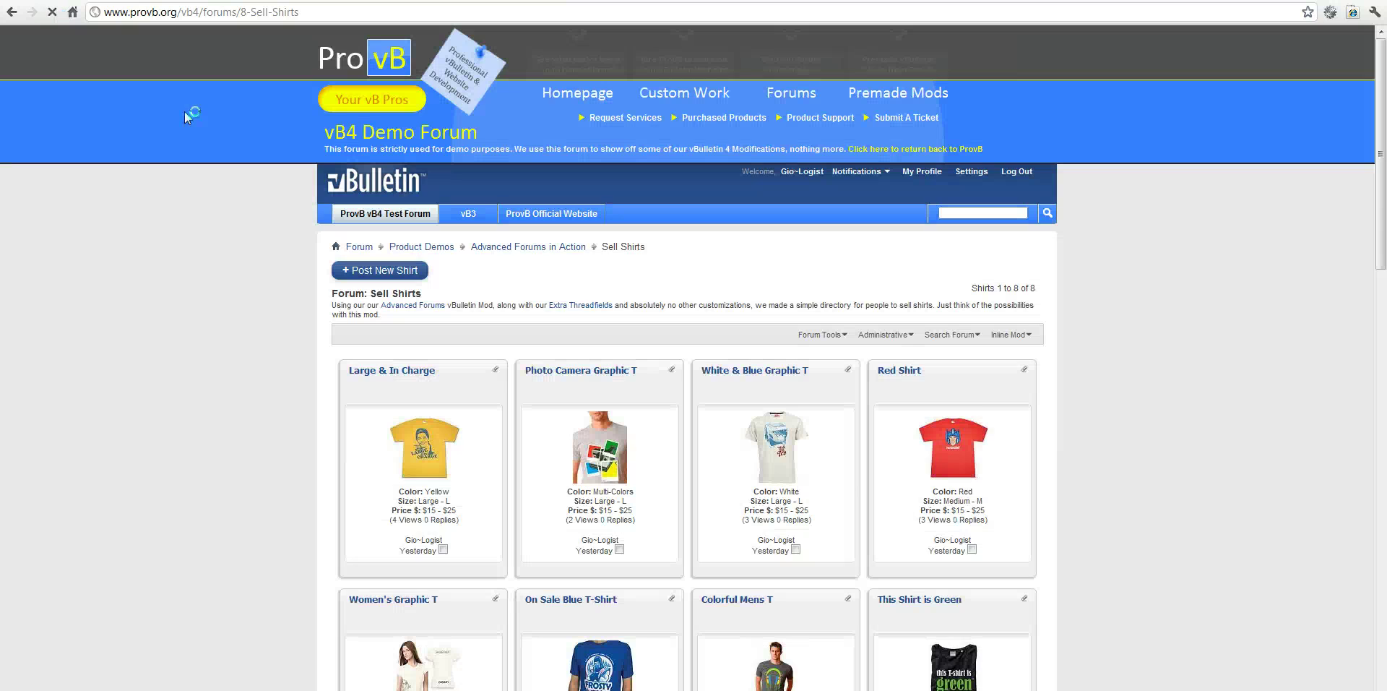
Examine the shirt grid and Shirt Display Options, then go back through Advanced Forums in Action to the forum home
scroll(761, 330, "down", 5)
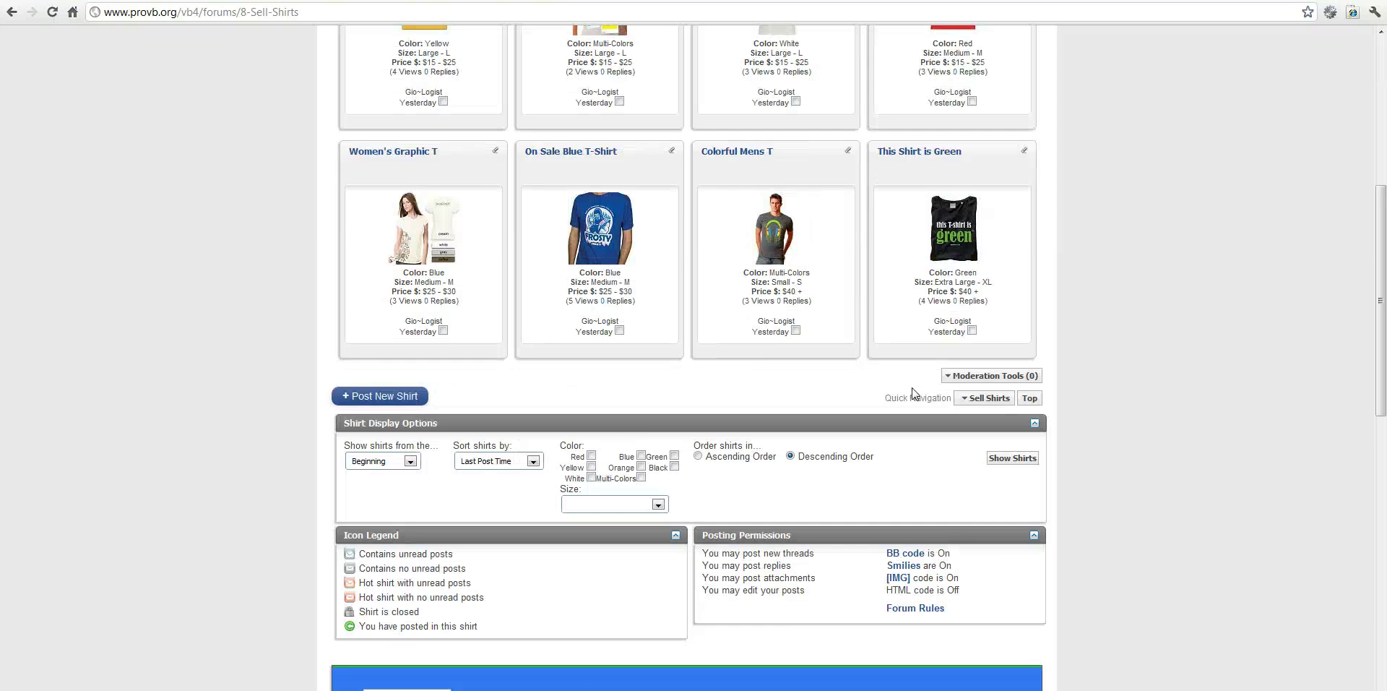
scroll(912, 393, "up", 5)
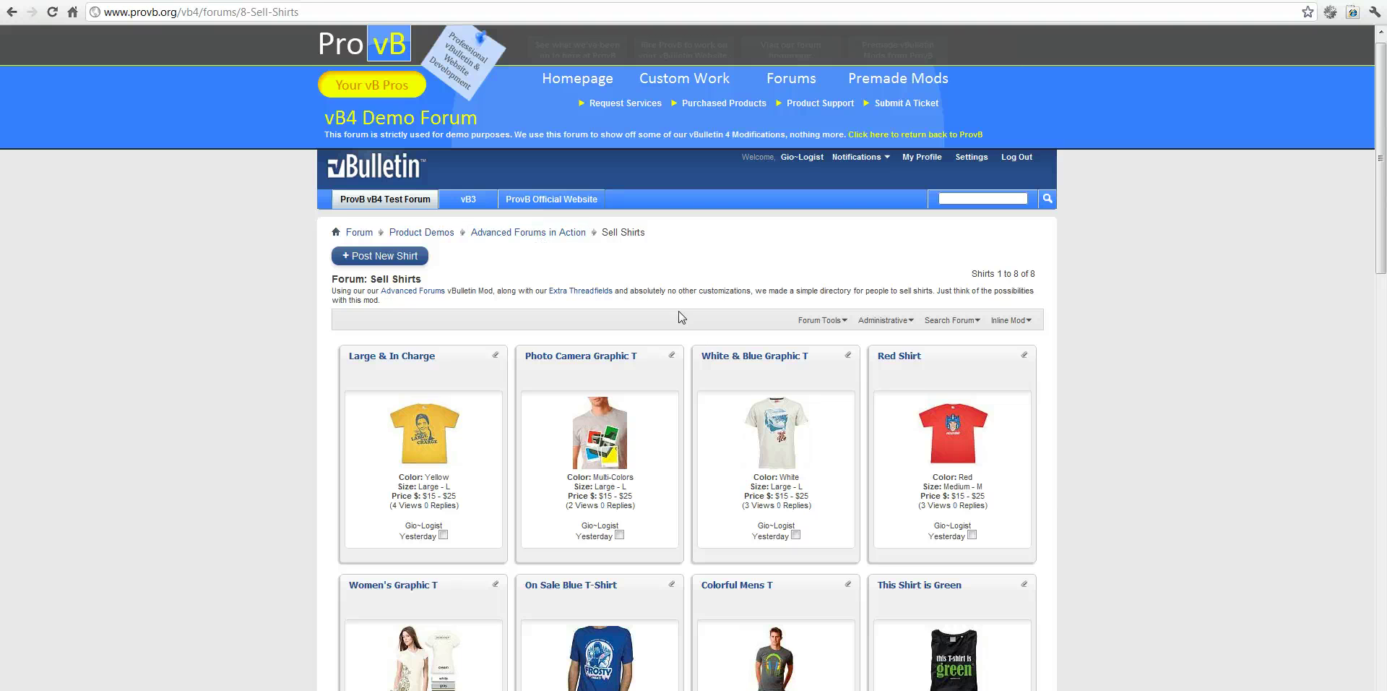
left_click(517, 232)
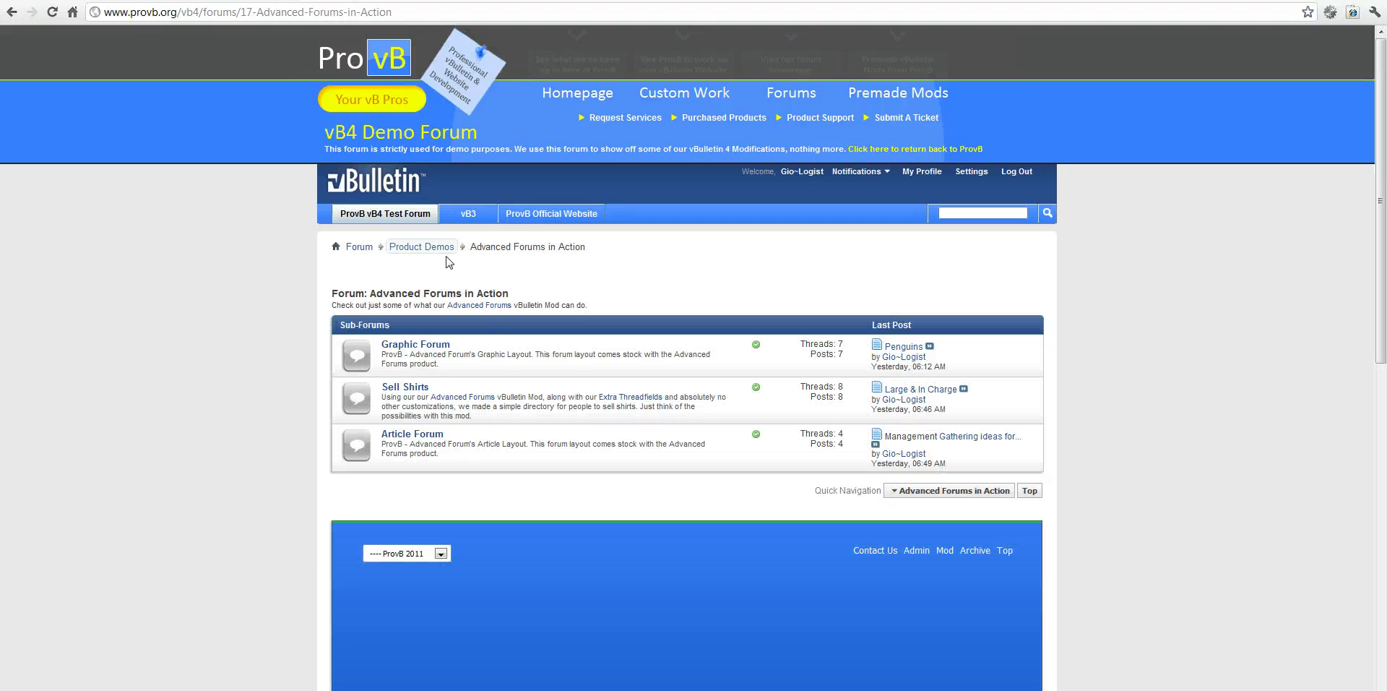
left_click(396, 215)
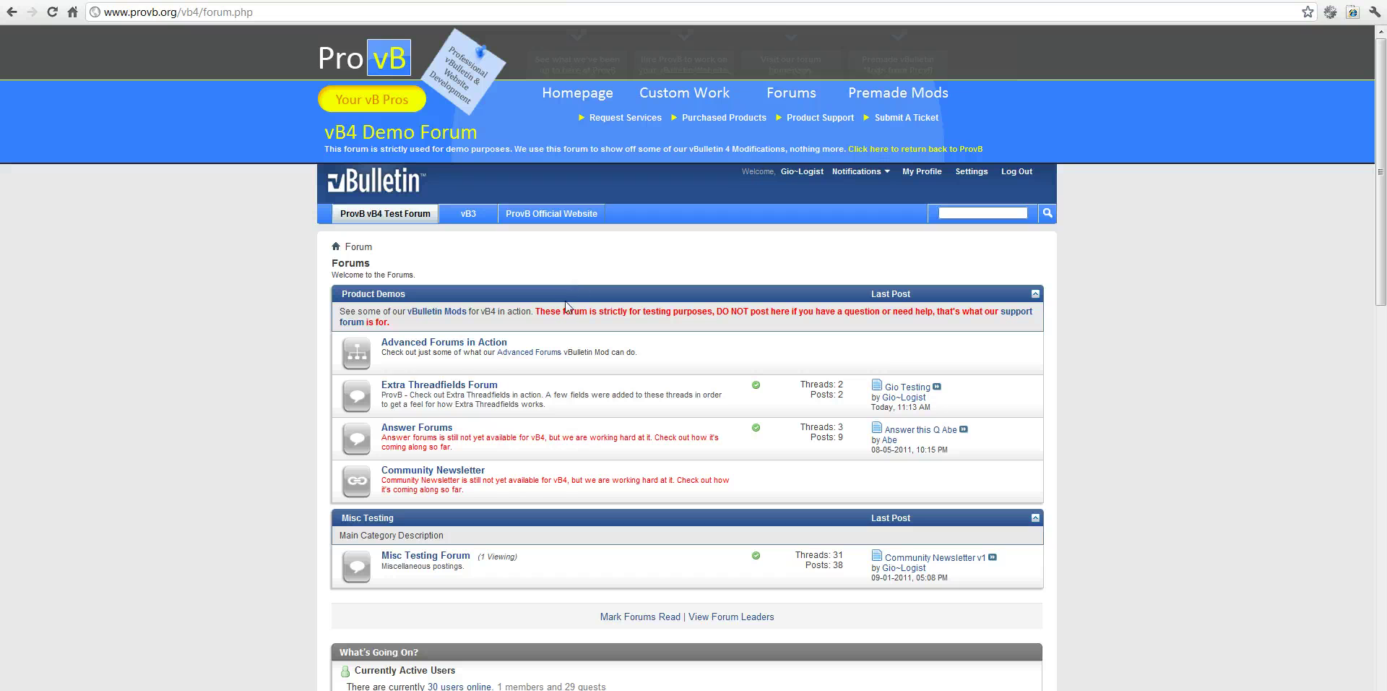